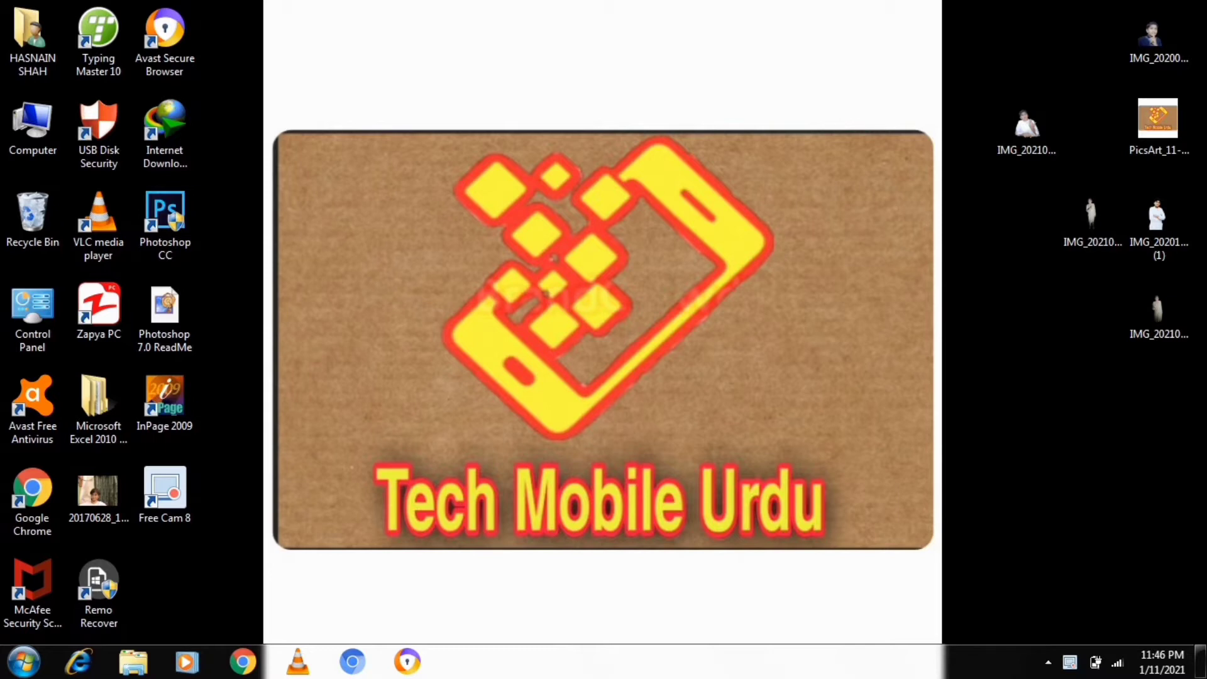
Step: Launch InPage 2009 from the desktop, dismiss the registry warning and maximize the program window
{"action": "double_click", "coordinate": [164, 403]}
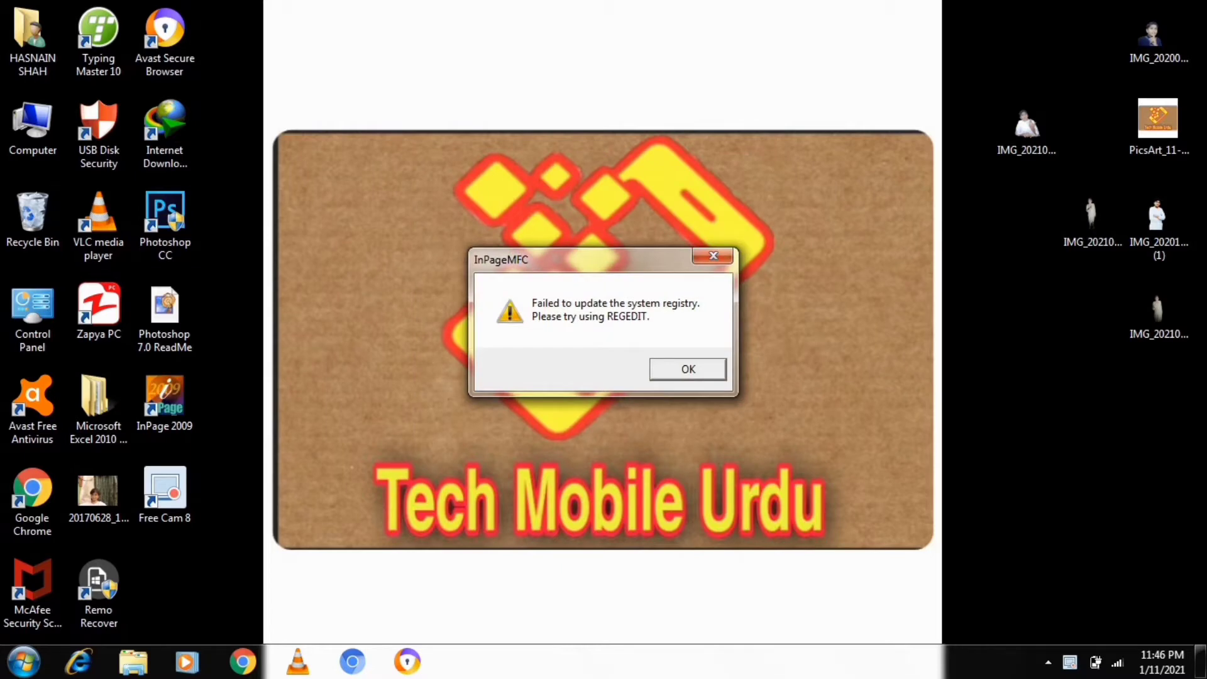
{"action": "key", "text": "Return"}
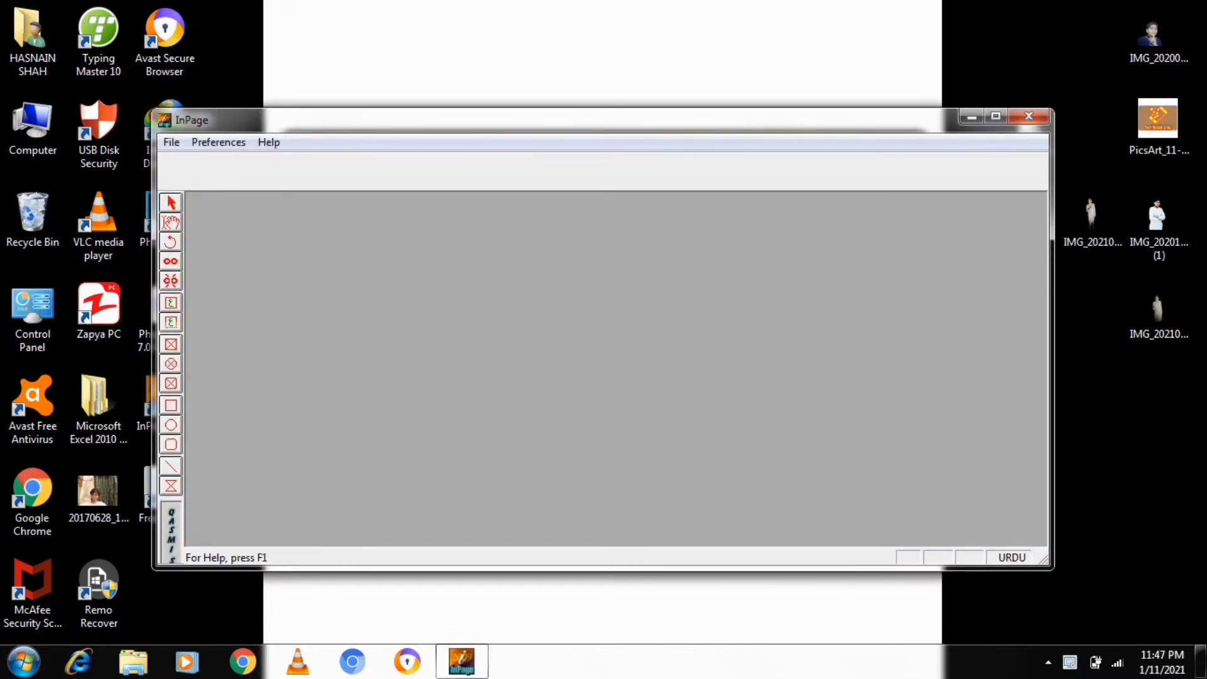
{"action": "key", "text": "super+Up"}
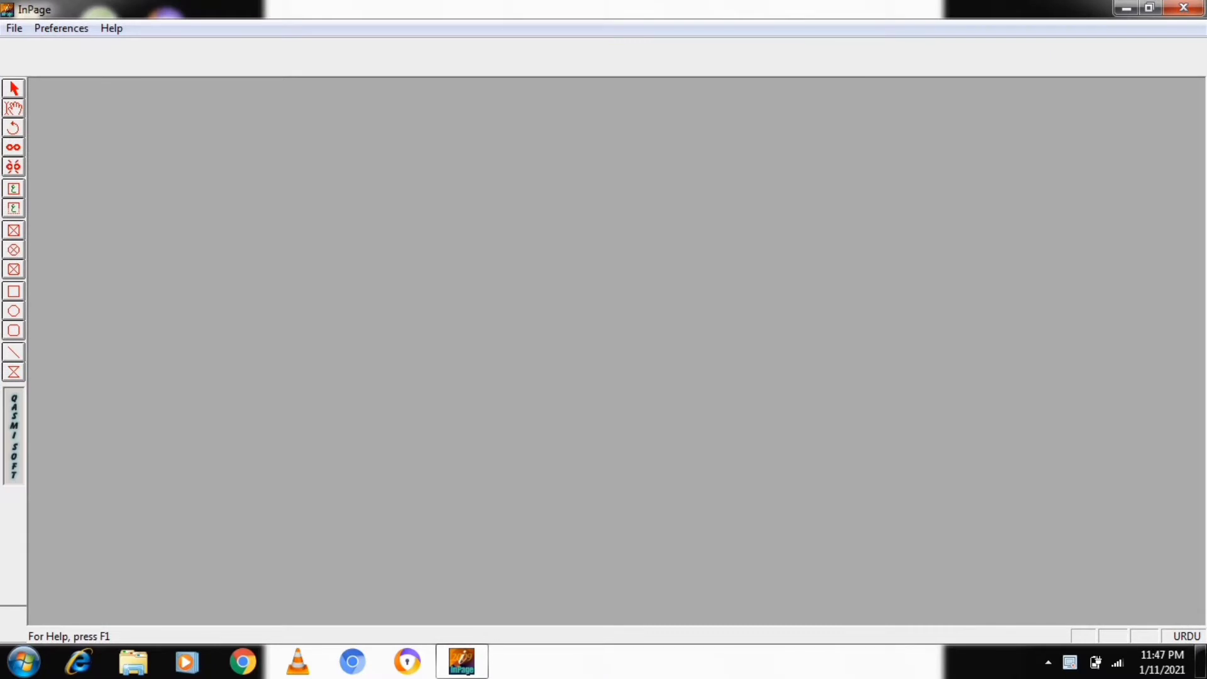
Step: Create a new one-page A4 portrait document with right-to-left direction and 12.7 mm margins
{"action": "key", "text": "alt+f"}
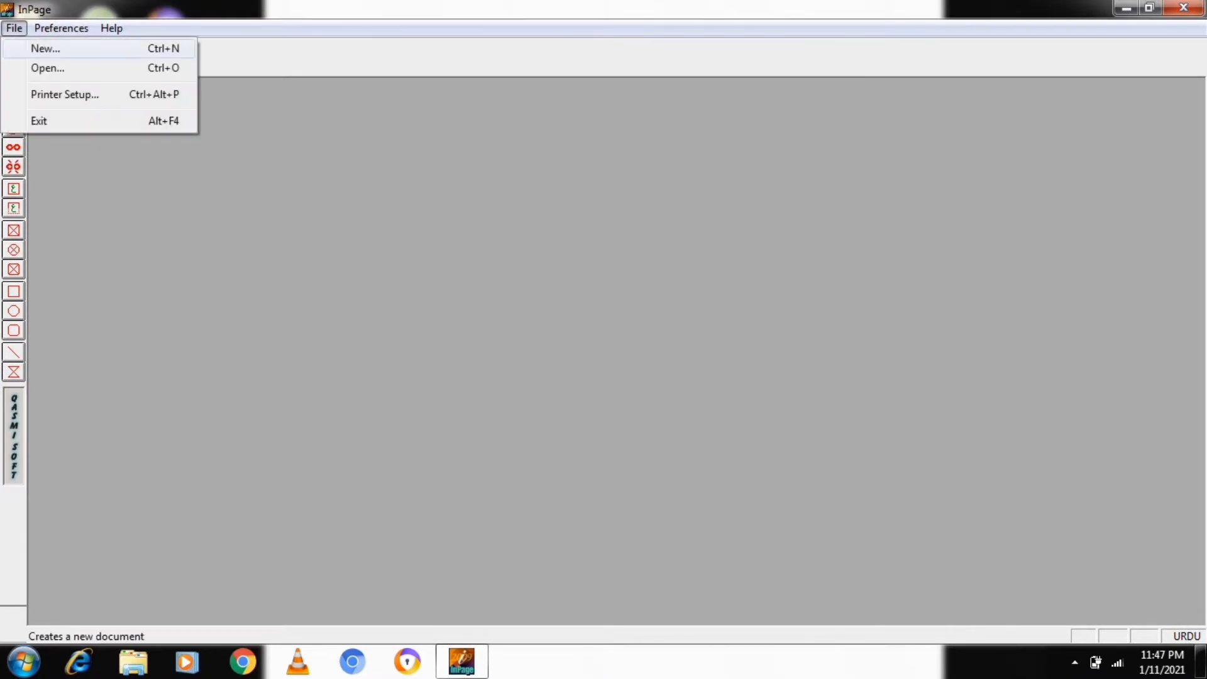
{"action": "key", "text": "Return"}
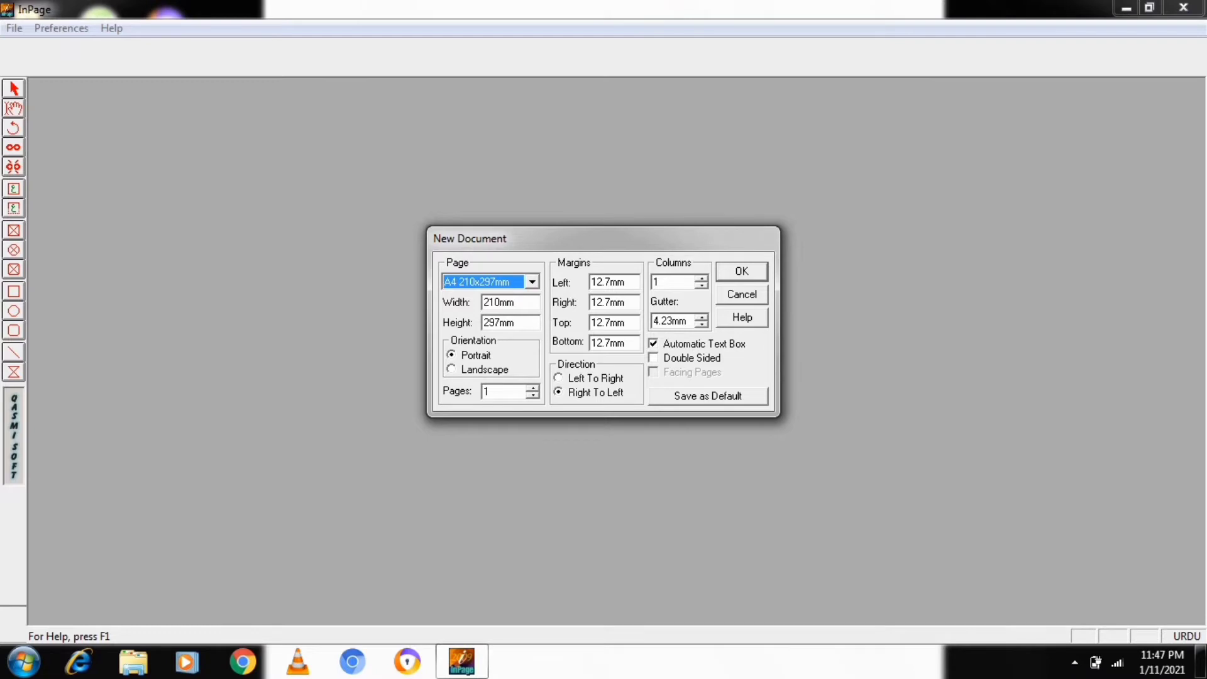
{"action": "key", "text": "Return"}
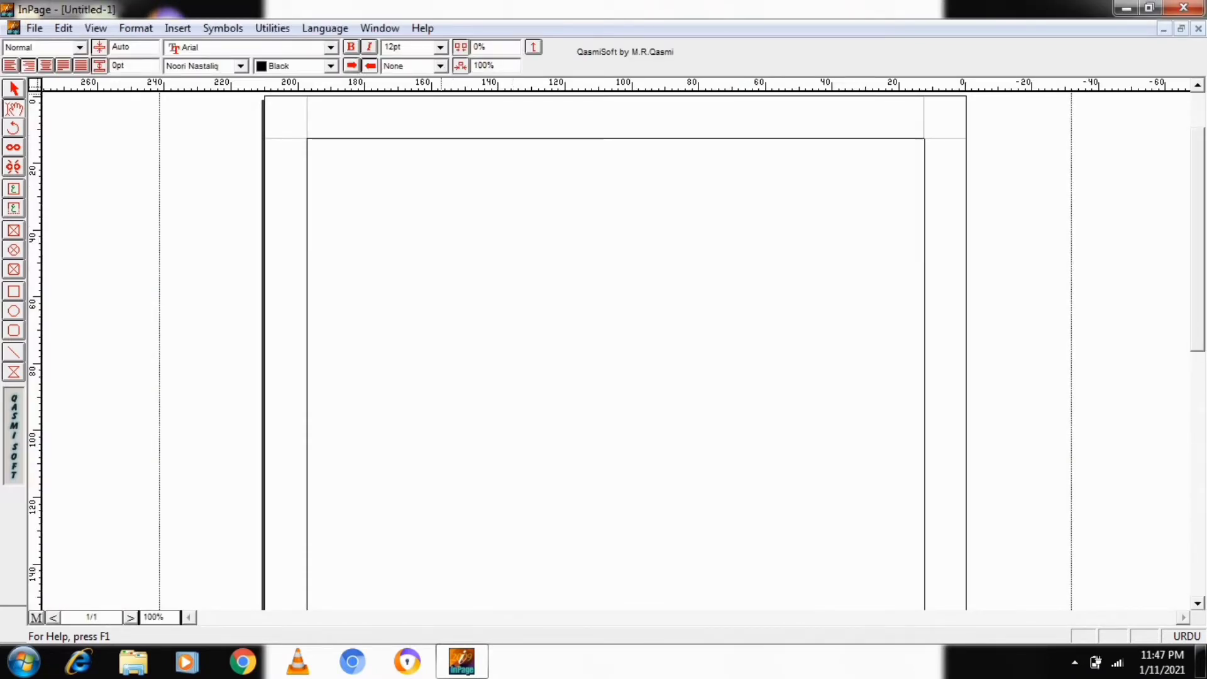
Step: Set the text size to 48 pt for the new document's text box
{"action": "left_click", "coordinate": [440, 48]}
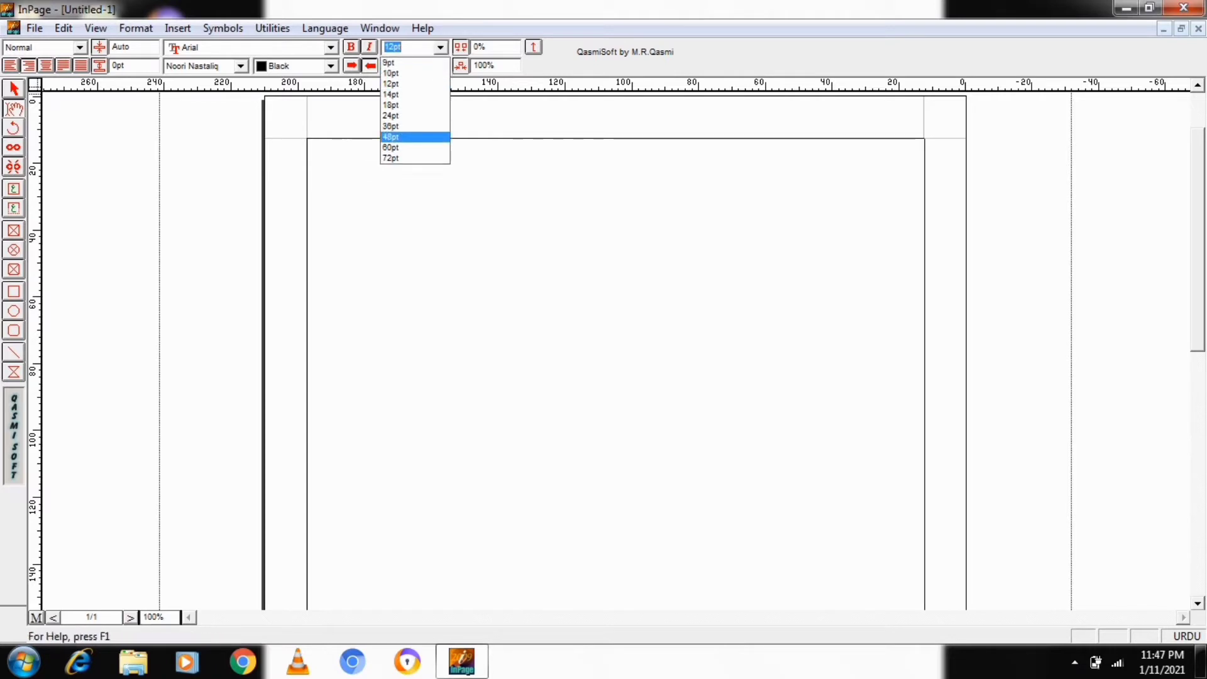
{"action": "left_click", "coordinate": [404, 137]}
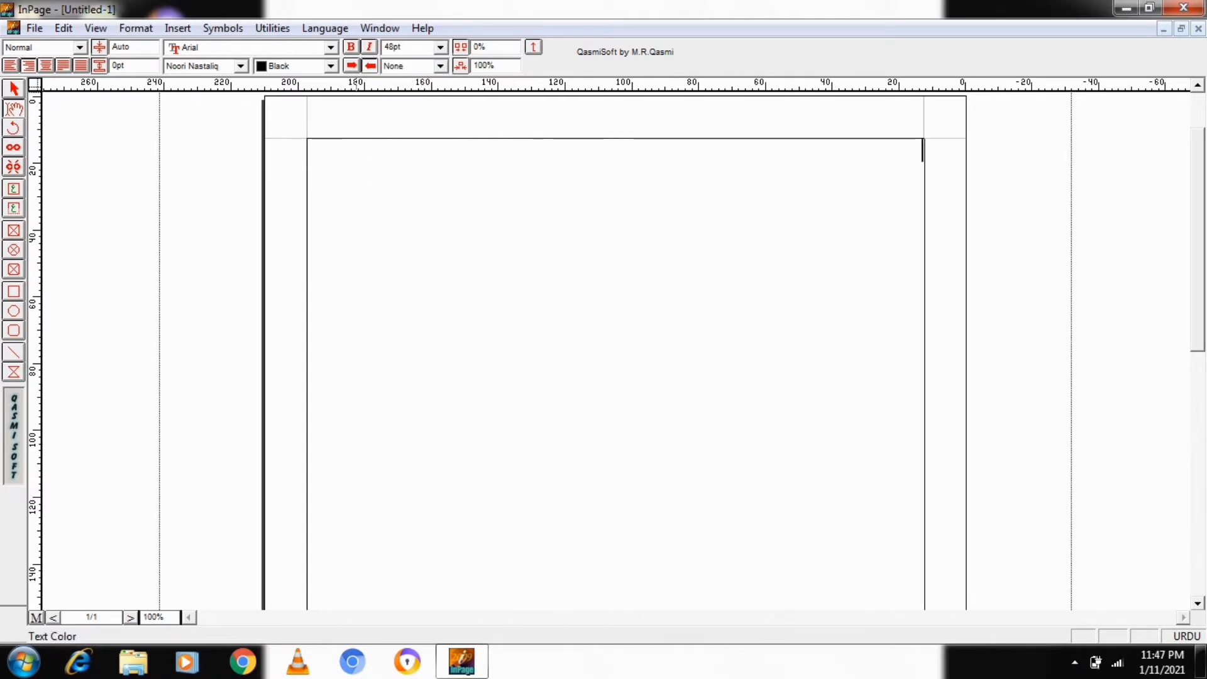
{"action": "left_click", "coordinate": [330, 66]}
{"action": "left_click", "coordinate": [331, 66]}
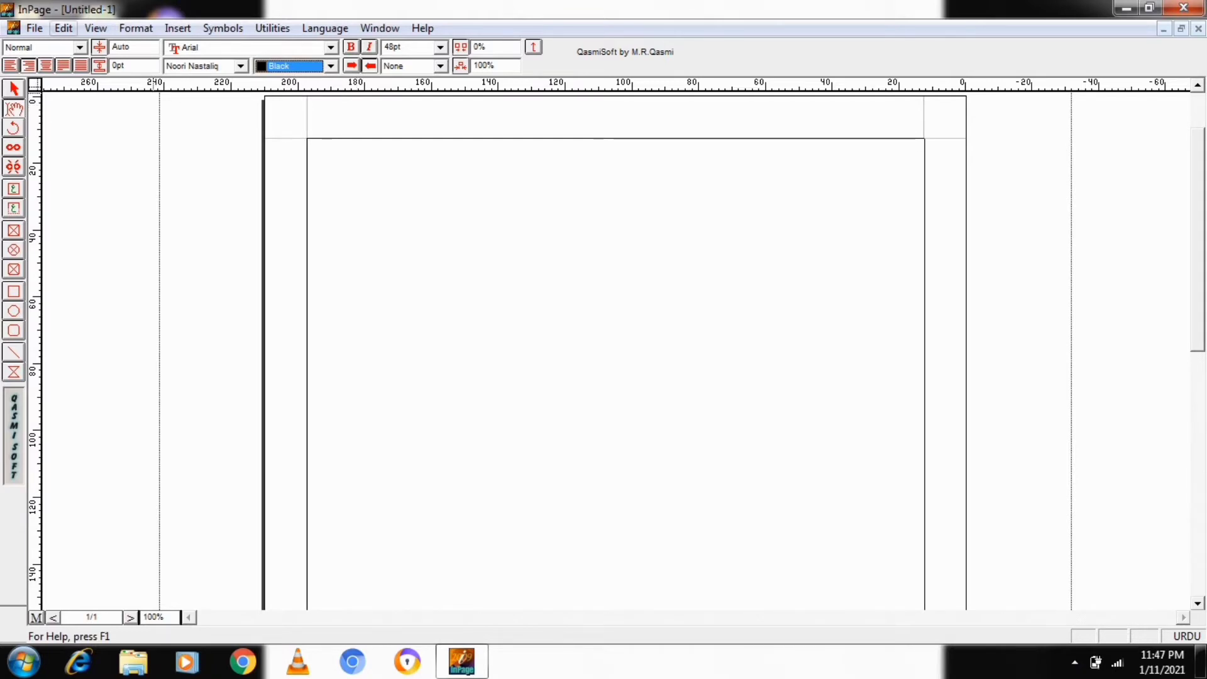
Step: Choose Phonetic as the keyboard in the keyboard preferences
{"action": "left_click", "coordinate": [64, 27]}
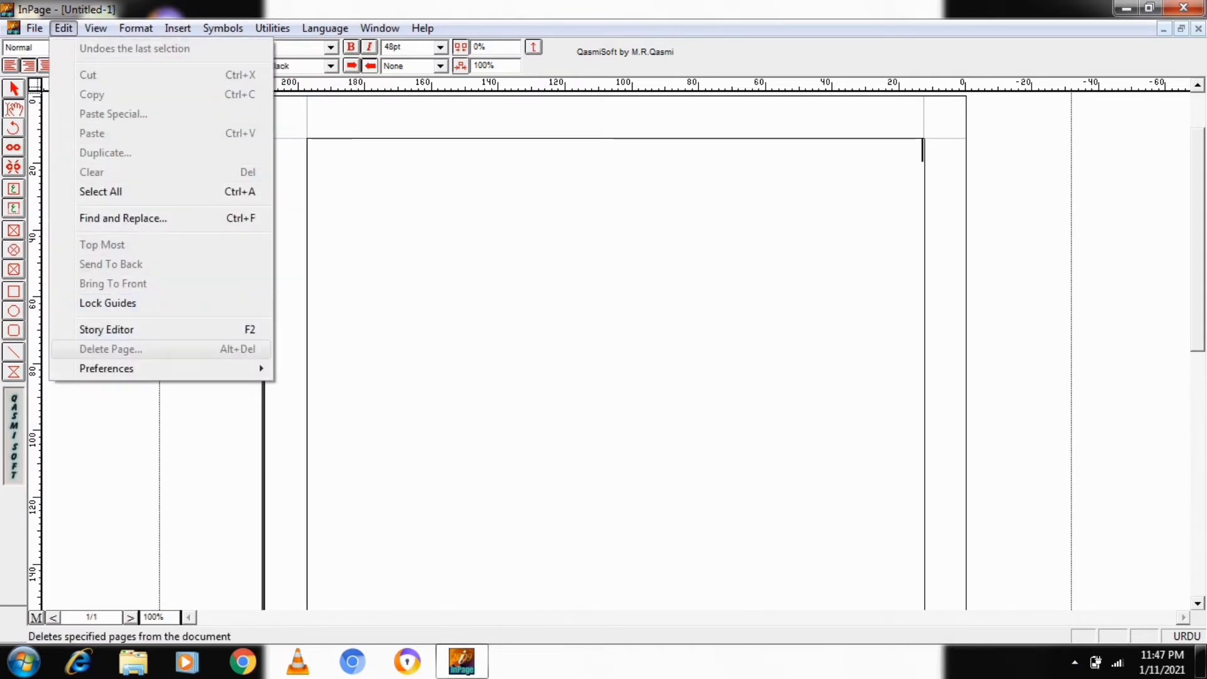
{"action": "mouse_move", "coordinate": [107, 368]}
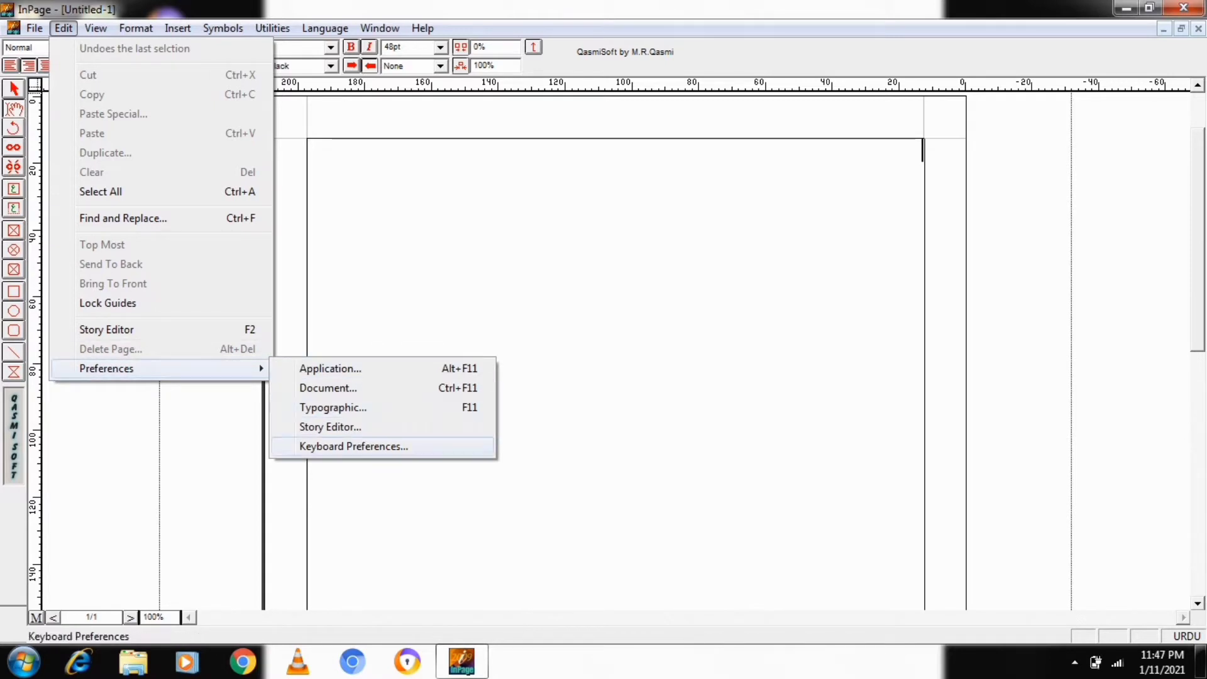
{"action": "left_click", "coordinate": [353, 446]}
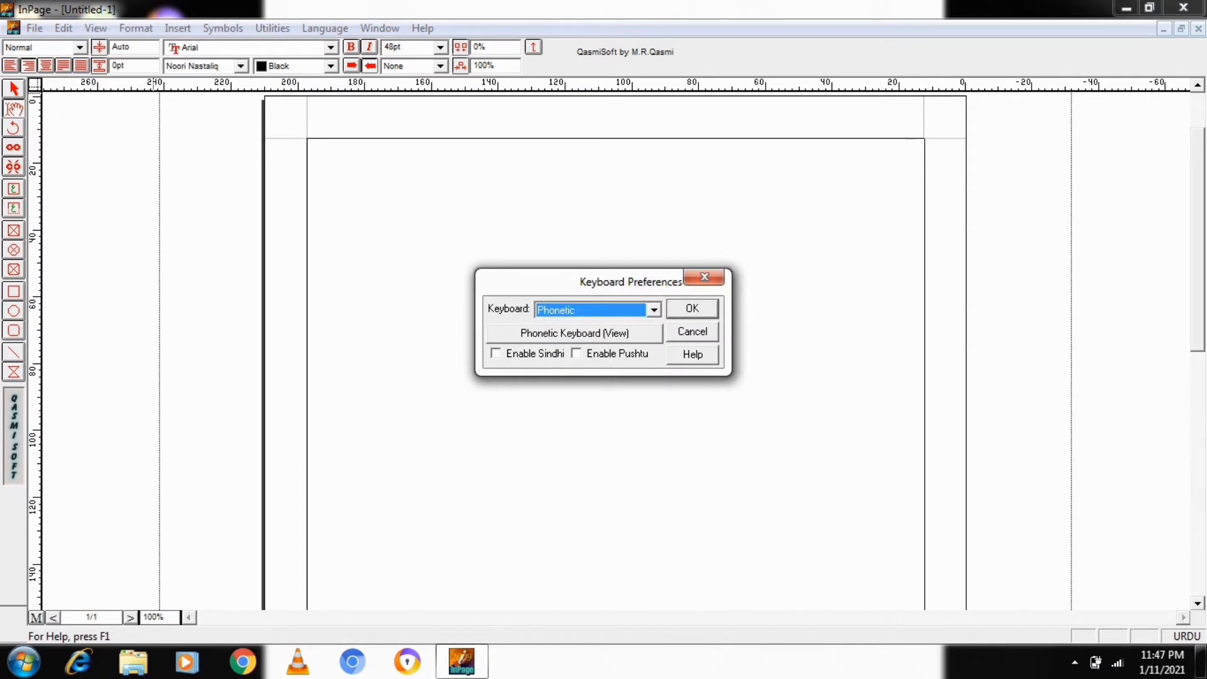
{"action": "key", "text": "alt+Down"}
{"action": "key", "text": "Down"}
{"action": "key", "text": "Down"}
{"action": "key", "text": "Down"}
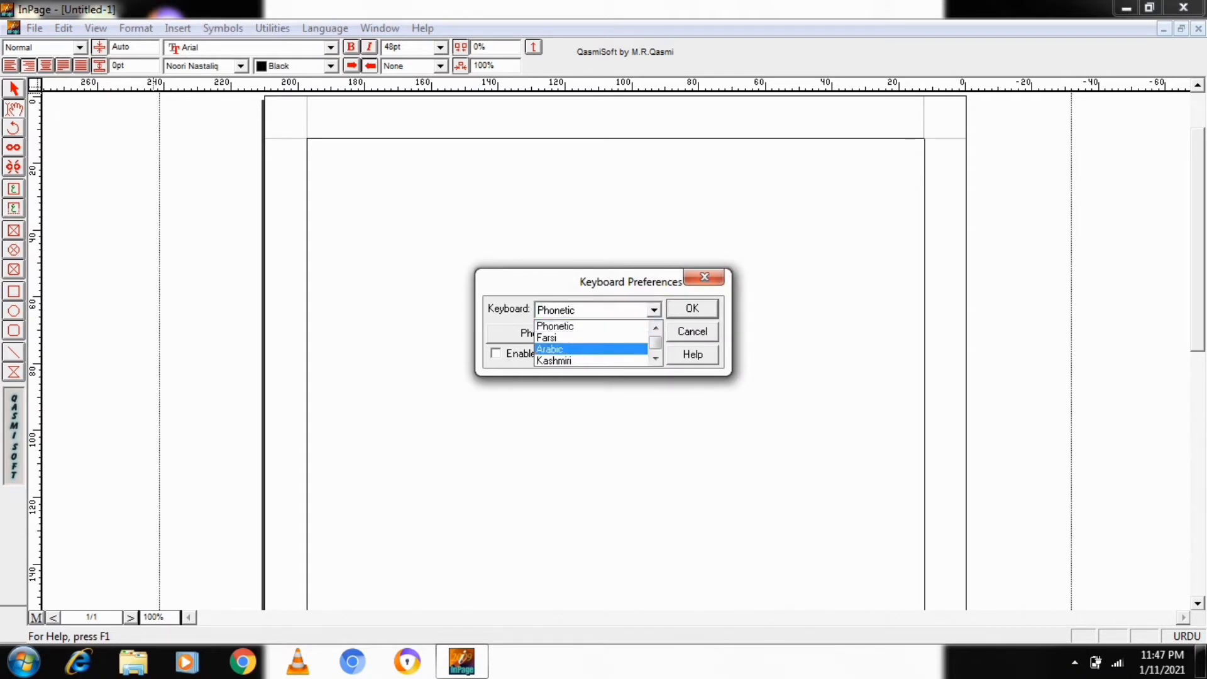
{"action": "key", "text": "Up"}
{"action": "key", "text": "Up"}
{"action": "key", "text": "Up"}
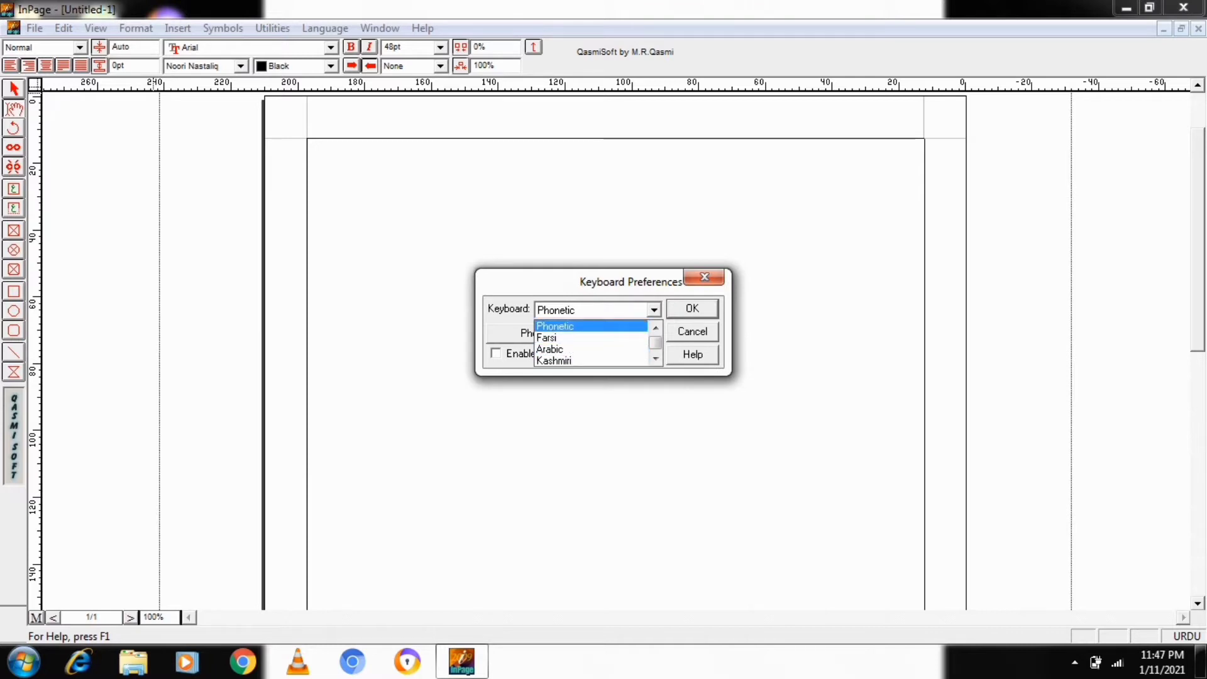
{"action": "key", "text": "Return"}
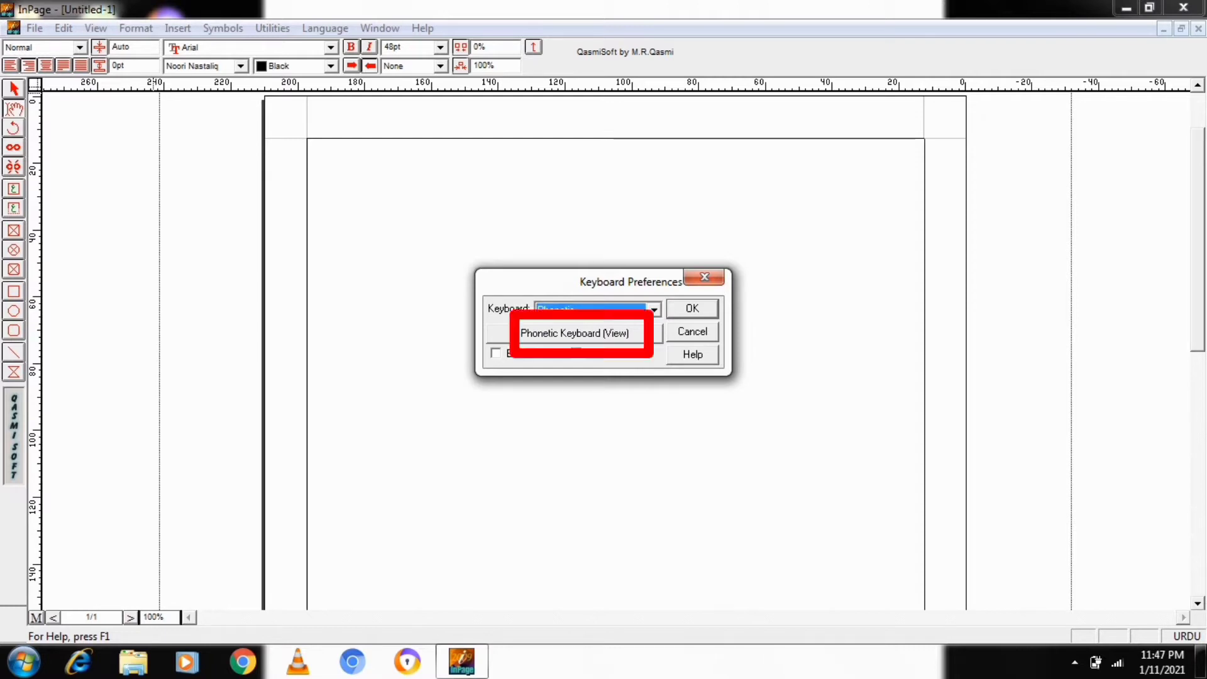
Step: View the Phonetic keyboard's key layout and accept the keyboard preferences
{"action": "left_click", "coordinate": [575, 335]}
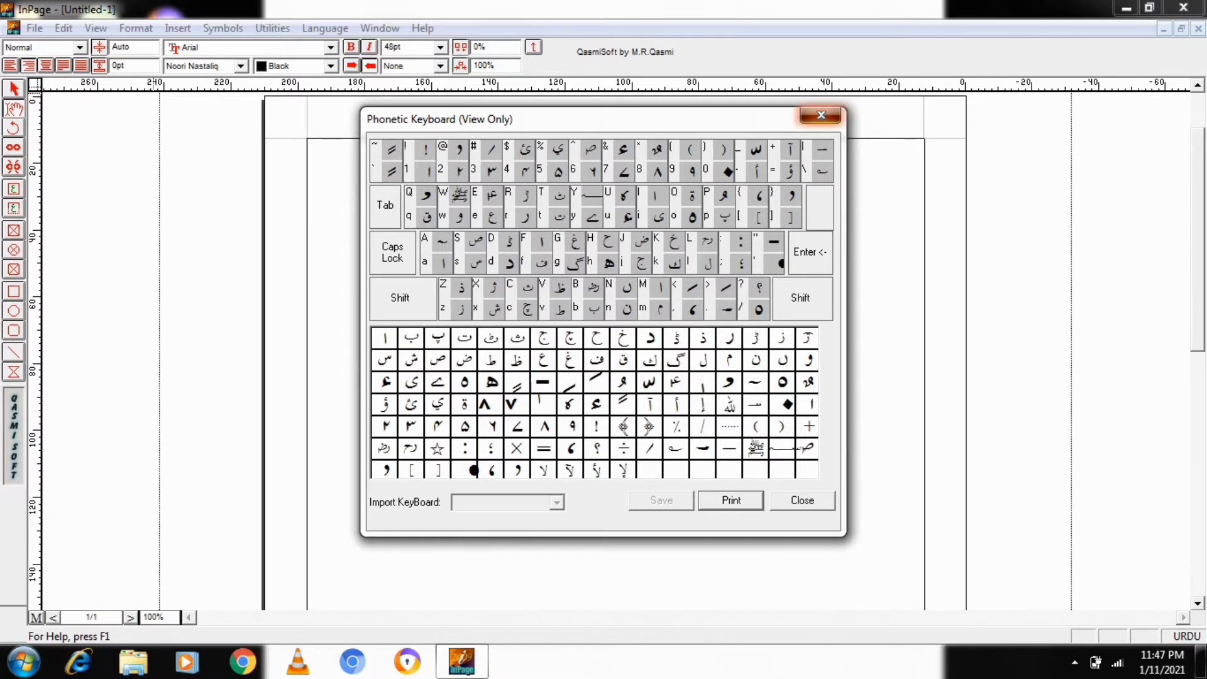
{"action": "left_click", "coordinate": [821, 115]}
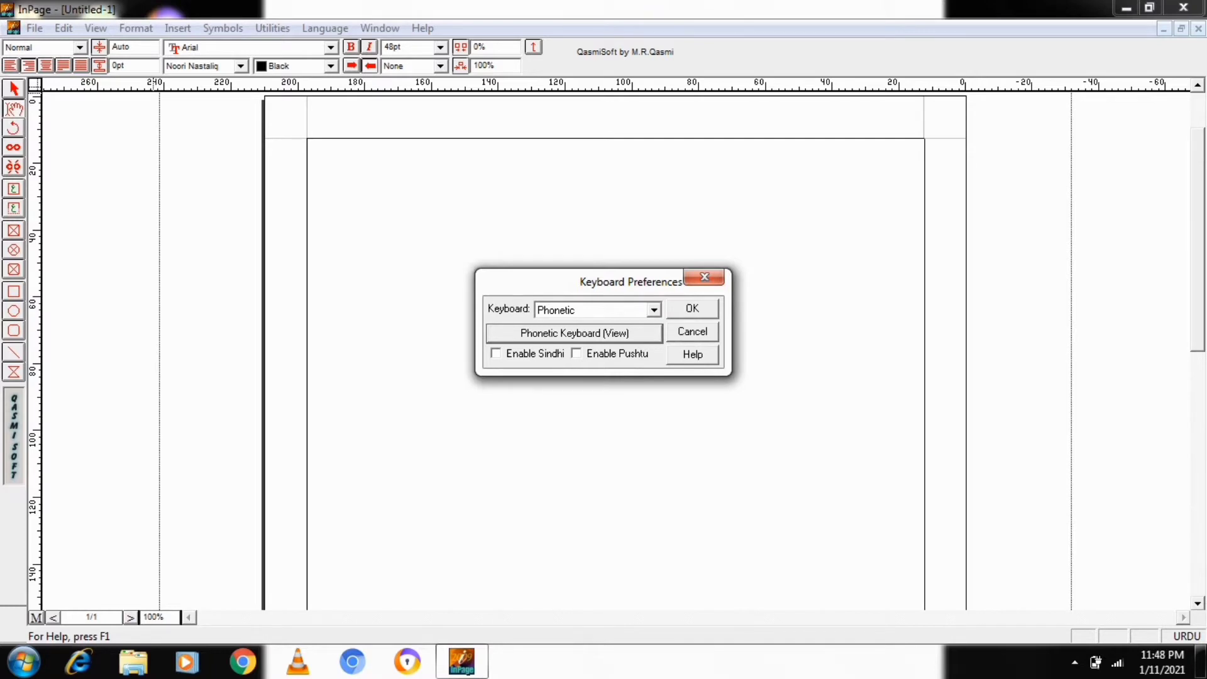
{"action": "key", "text": "Return"}
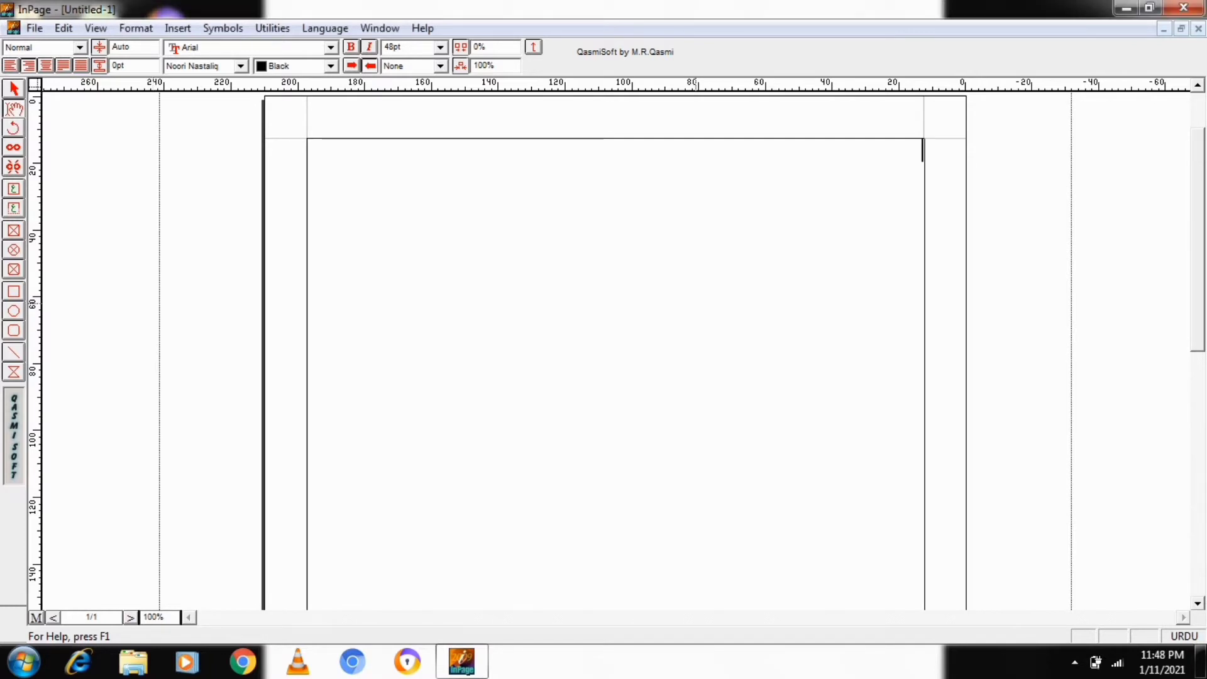
{"action": "type", "text": "asدعوئفبھرئبگ"}
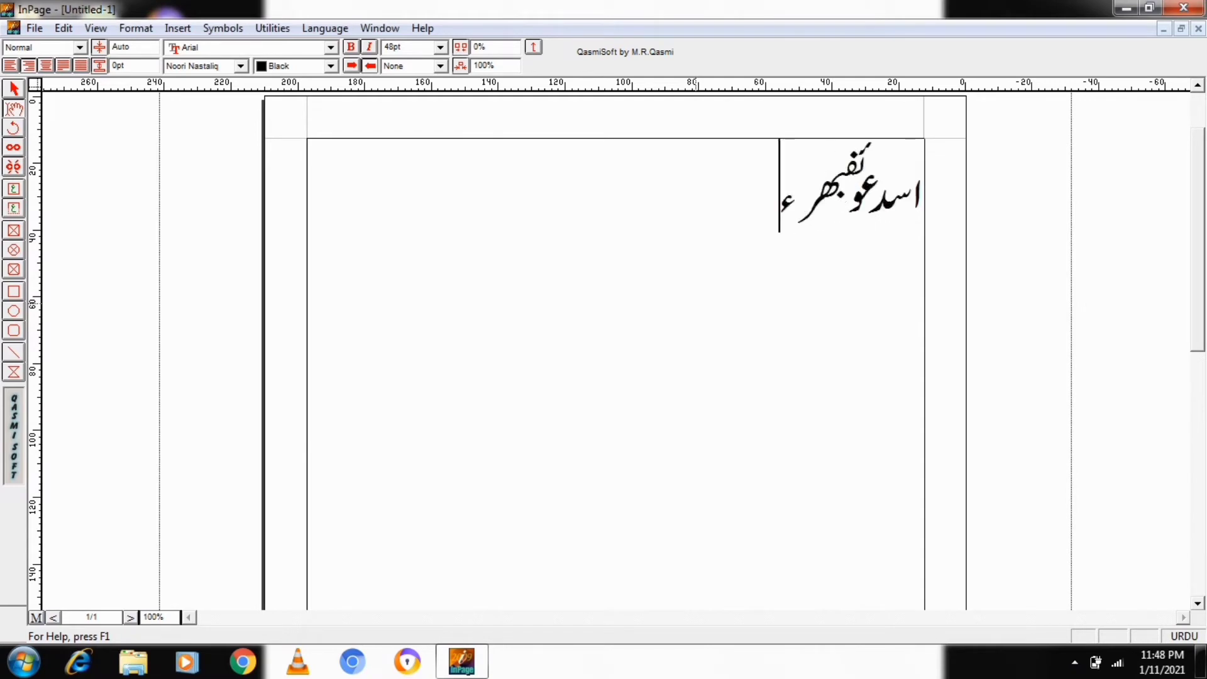
{"action": "key", "text": "BackSpace"}
{"action": "key", "text": "BackSpace"}
{"action": "key", "text": "BackSpace"}
{"action": "key", "text": "BackSpace"}
{"action": "key", "text": "BackSpace"}
{"action": "key", "text": "BackSpace"}
{"action": "key", "text": "BackSpace"}
{"action": "key", "text": "BackSpace"}
{"action": "key", "text": "BackSpace"}
{"action": "key", "text": "BackSpace"}
{"action": "key", "text": "BackSpace"}
{"action": "key", "text": "BackSpace"}
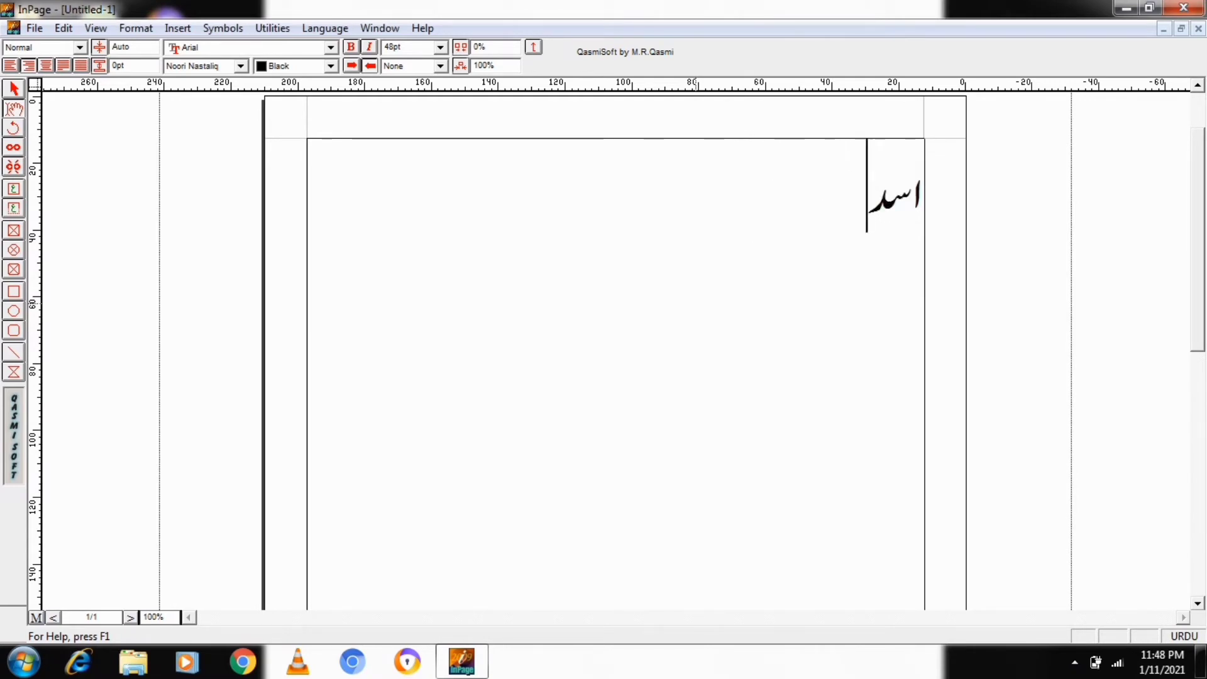
Step: Write the Urdu line "اب بنائیں آسانی سے" on the page, leaving a wide gap after "اب"
{"action": "type", "text": "ب"}
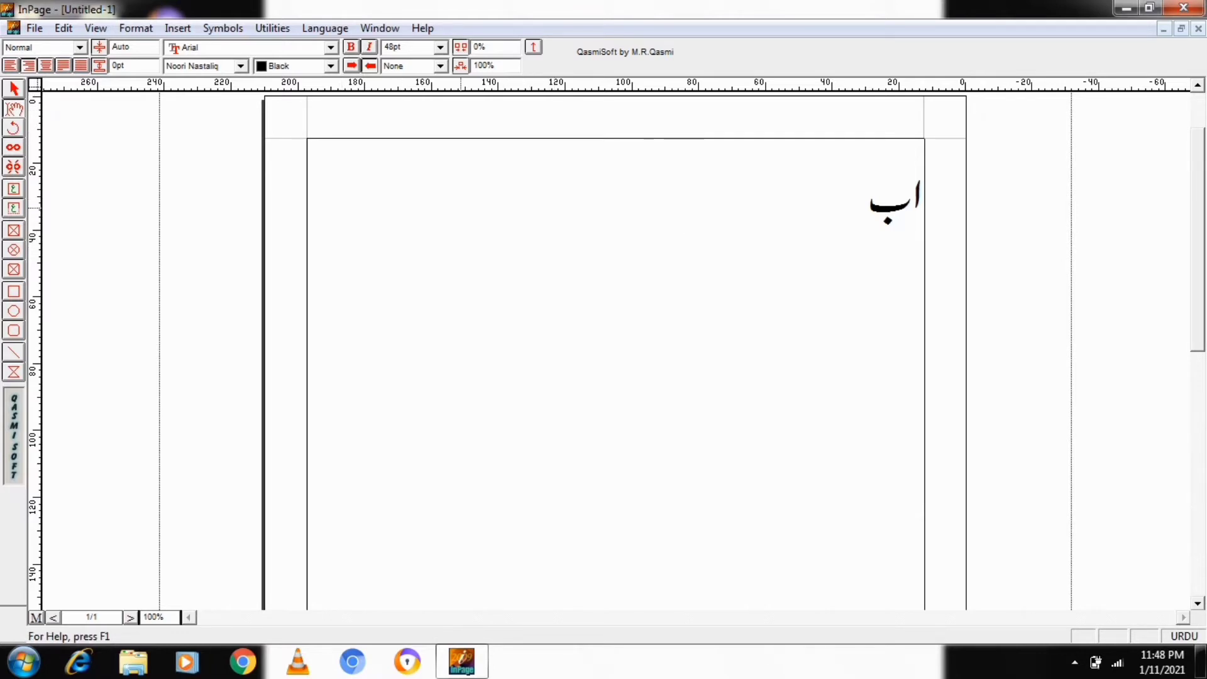
{"action": "type", "text": "بنا"}
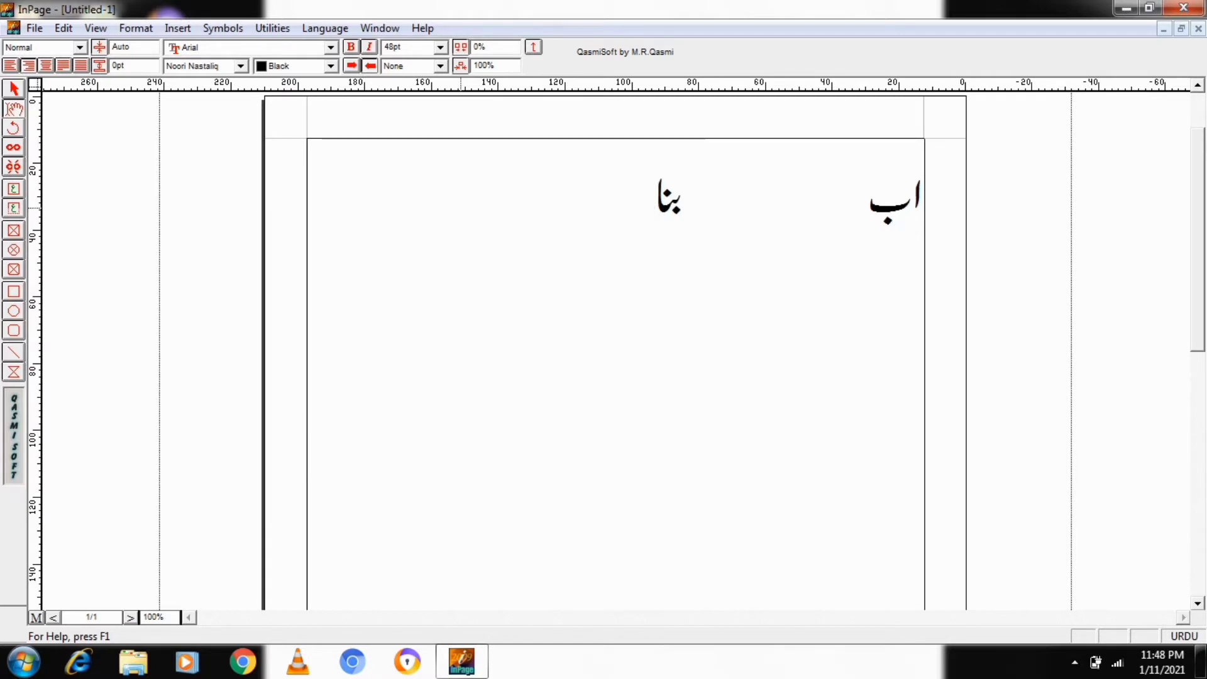
{"action": "type", "text": "ء"}
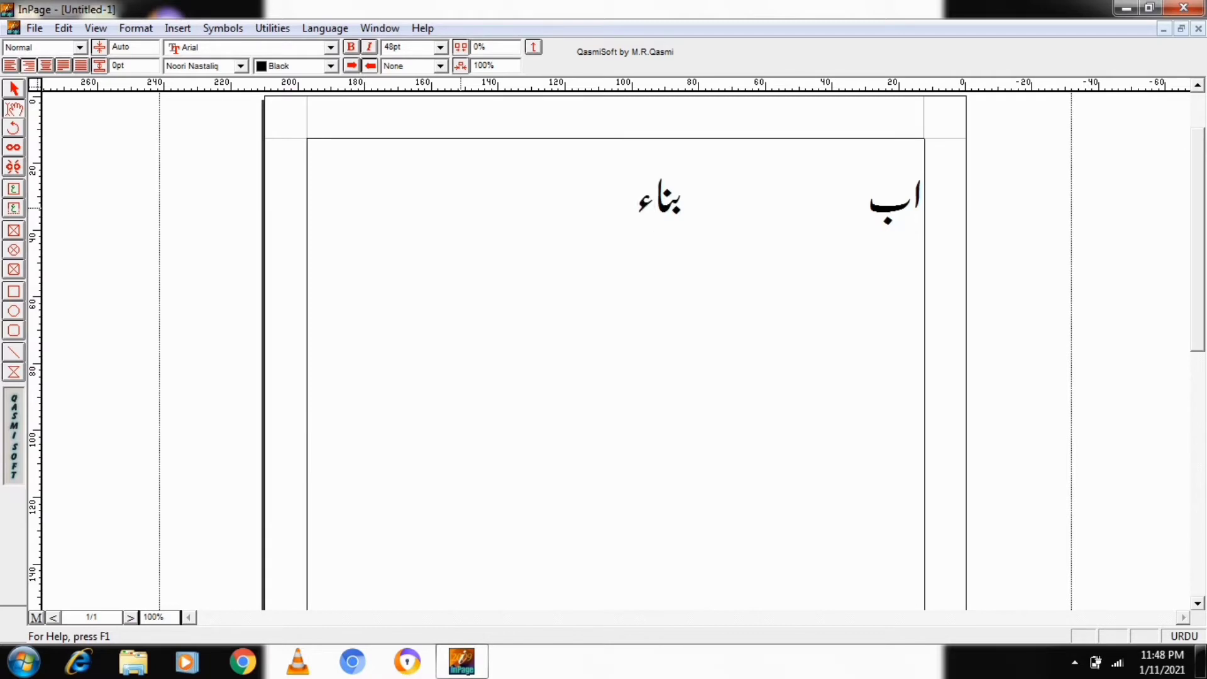
{"action": "key", "text": "BackSpace"}
{"action": "type", "text": "ئیں"}
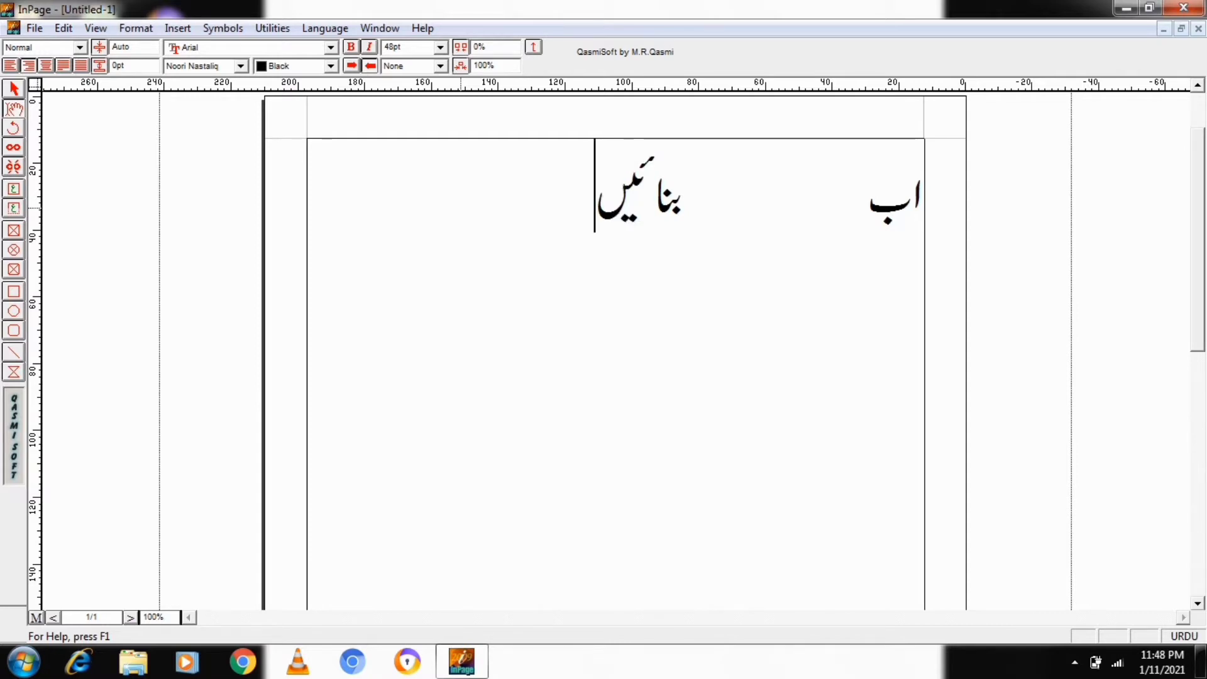
{"action": "type", "text": "ٓ"}
{"action": "key", "text": "BackSpace"}
{"action": "type", "text": "آ"}
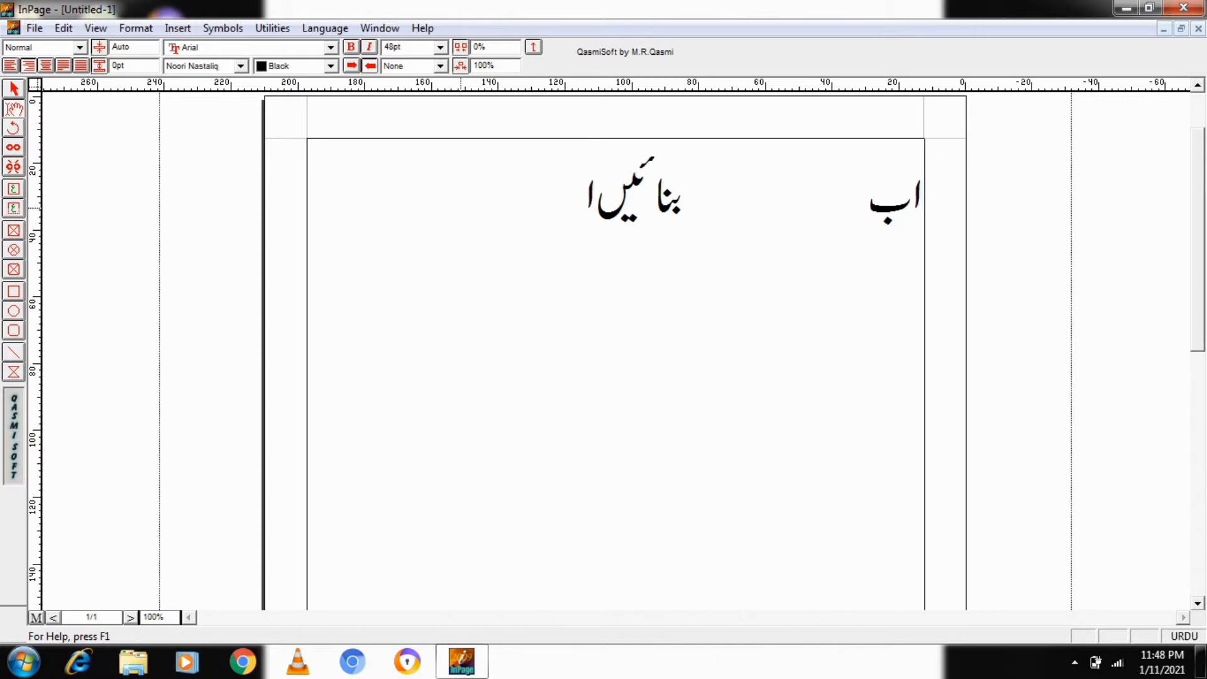
{"action": "type", "text": "سا"}
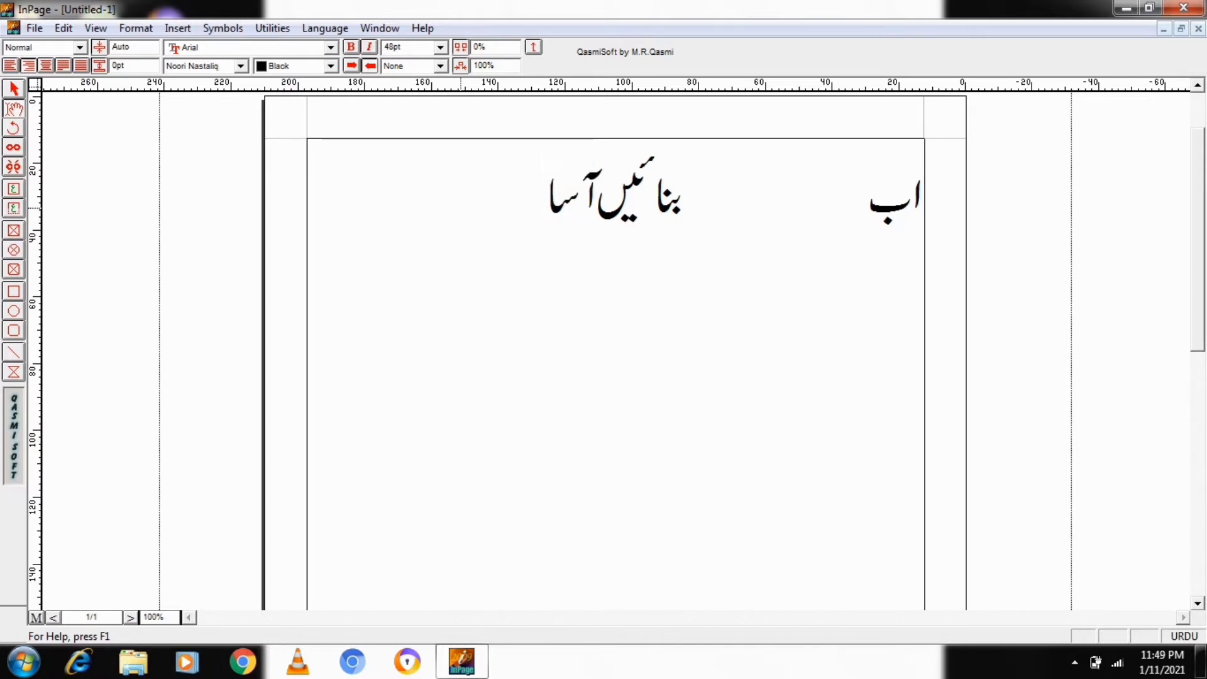
{"action": "type", "text": "نی"}
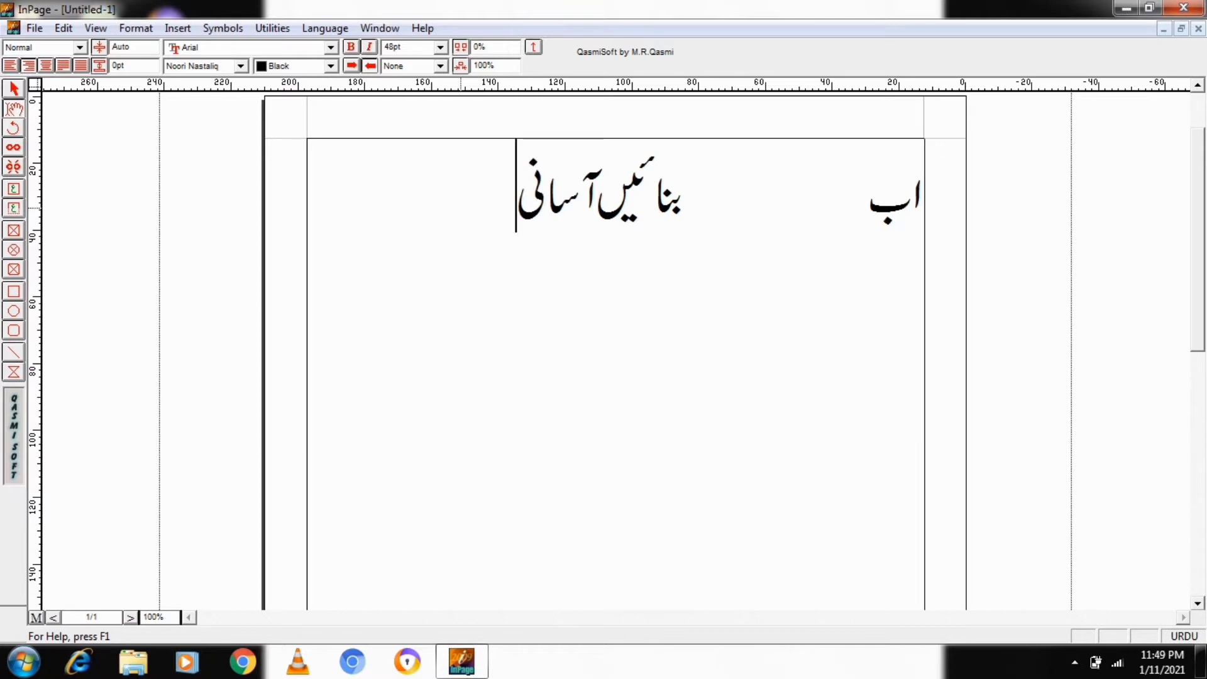
{"action": "type", "text": " سے"}
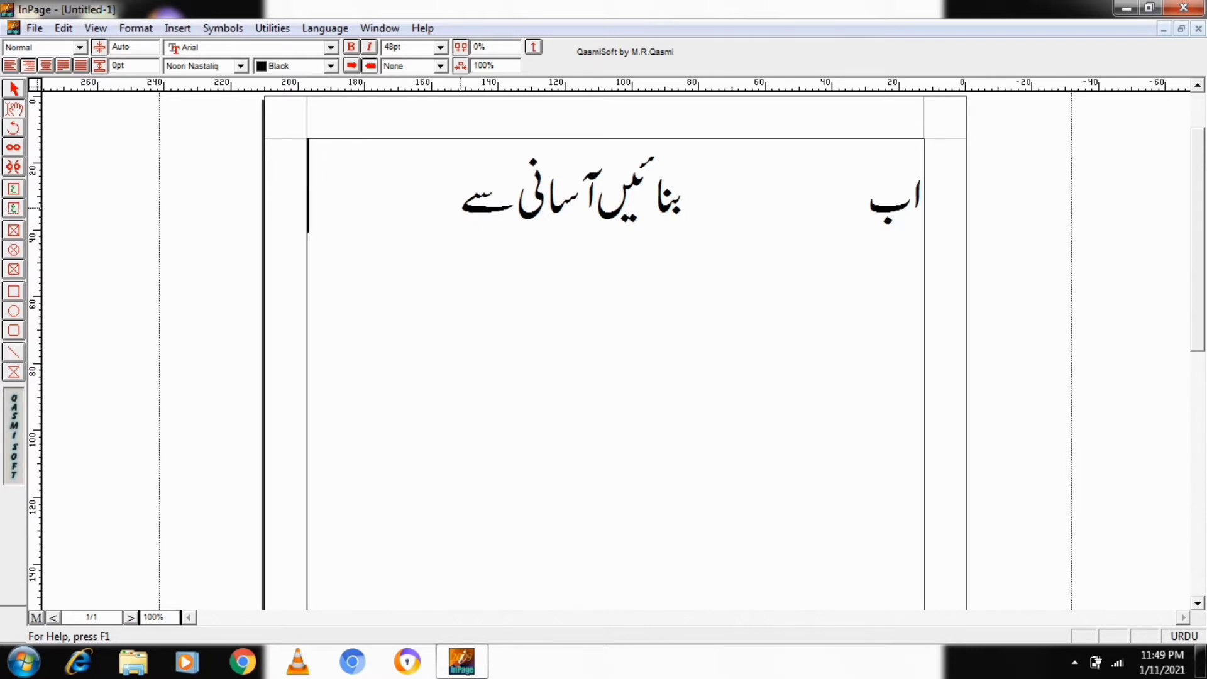
Step: Add the word "Thumbnail" in red on the line below the Urdu text, with the language switched to English
{"action": "left_click", "coordinate": [330, 65]}
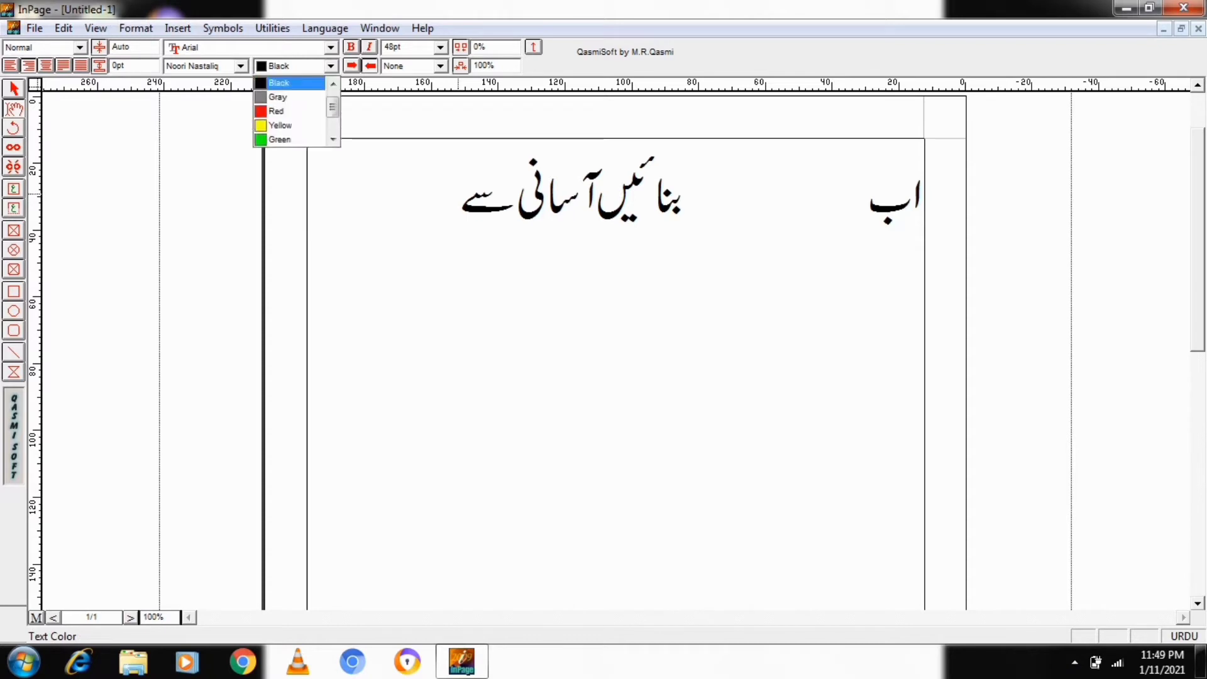
{"action": "left_click", "coordinate": [283, 111]}
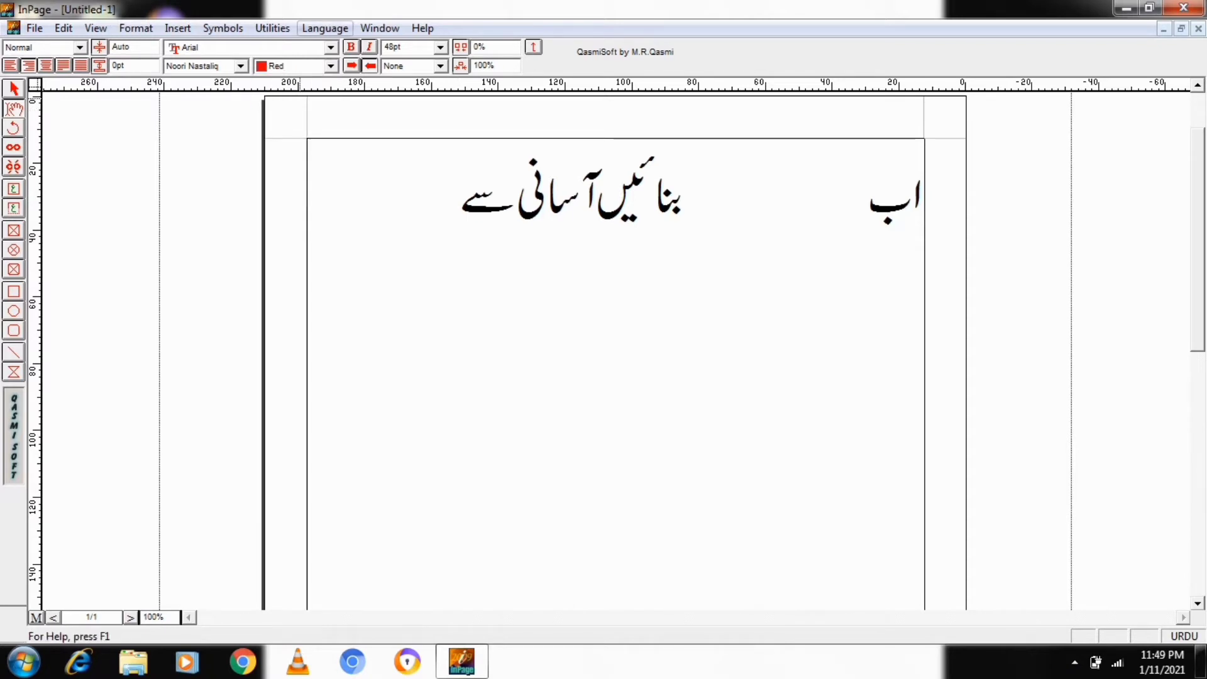
{"action": "left_click", "coordinate": [325, 27]}
{"action": "left_click", "coordinate": [368, 48]}
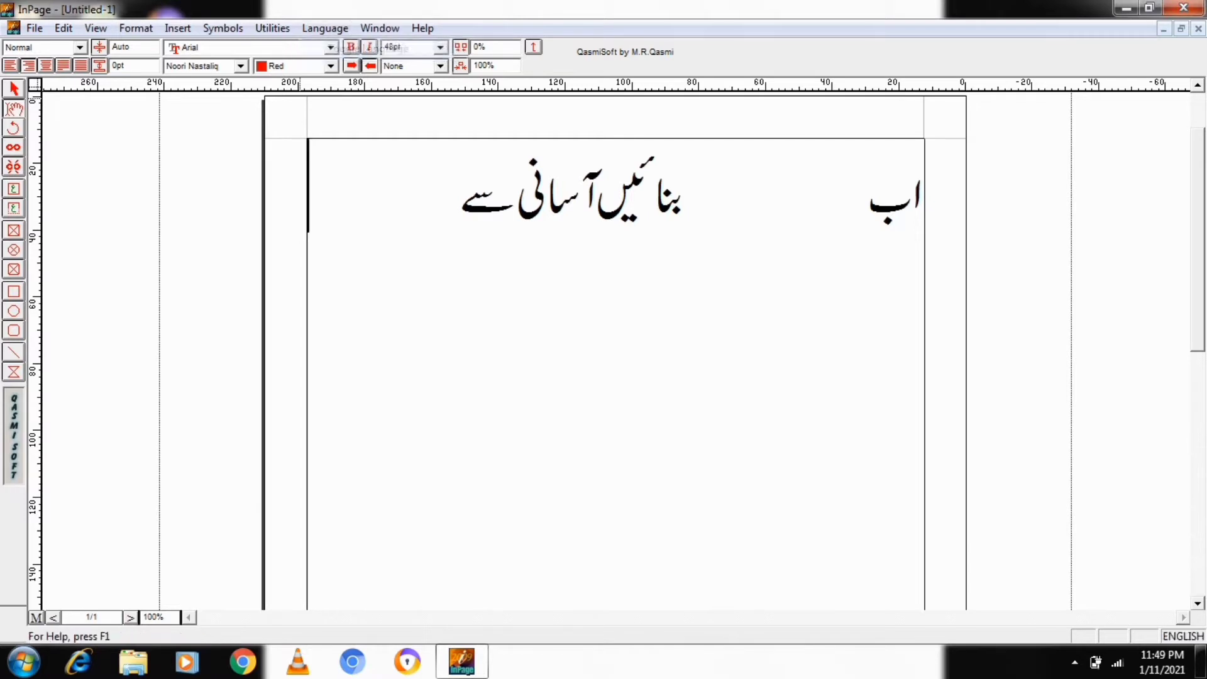
{"action": "type", "text": "Thu"}
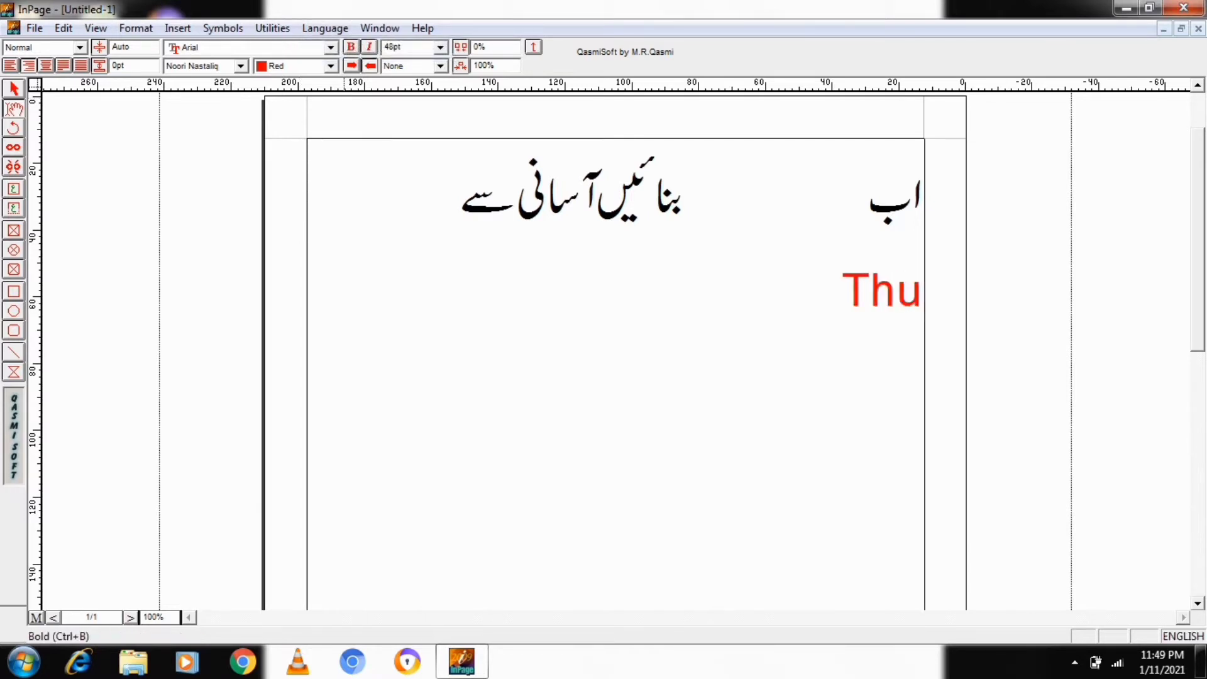
{"action": "type", "text": "mbnai"}
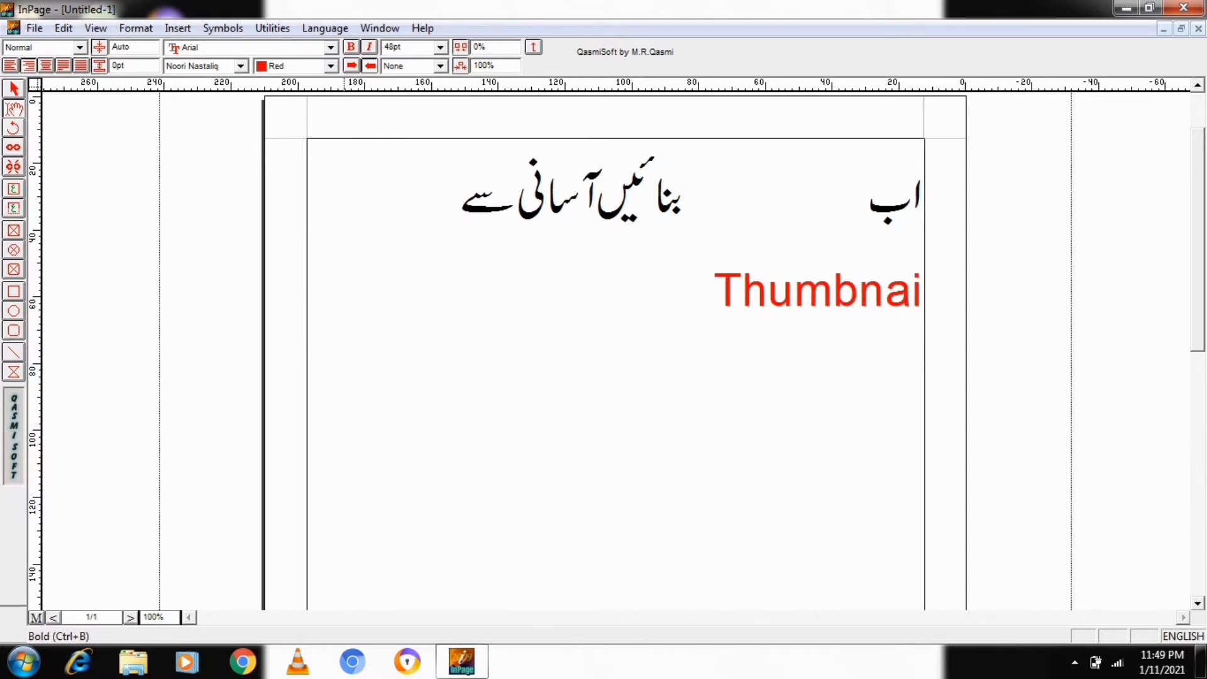
{"action": "type", "text": "l"}
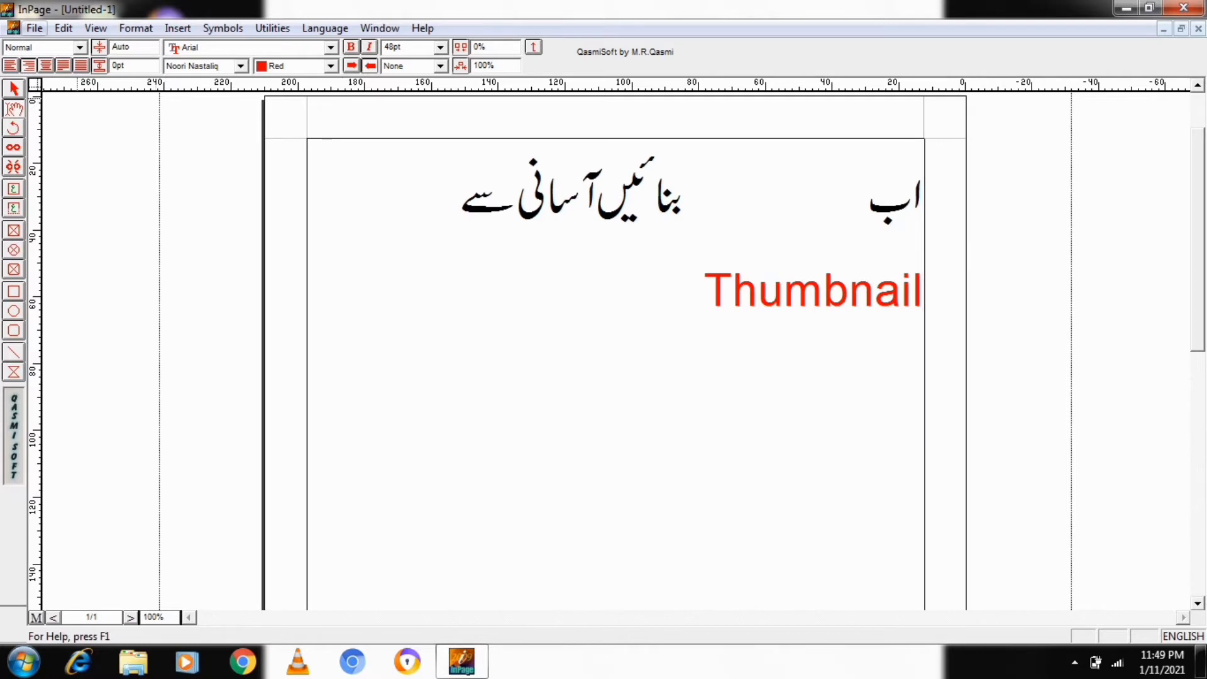
Step: Export page 1 as an Encapsulated PostScript picture named abcd in the inpage folder
{"action": "left_click", "coordinate": [34, 28]}
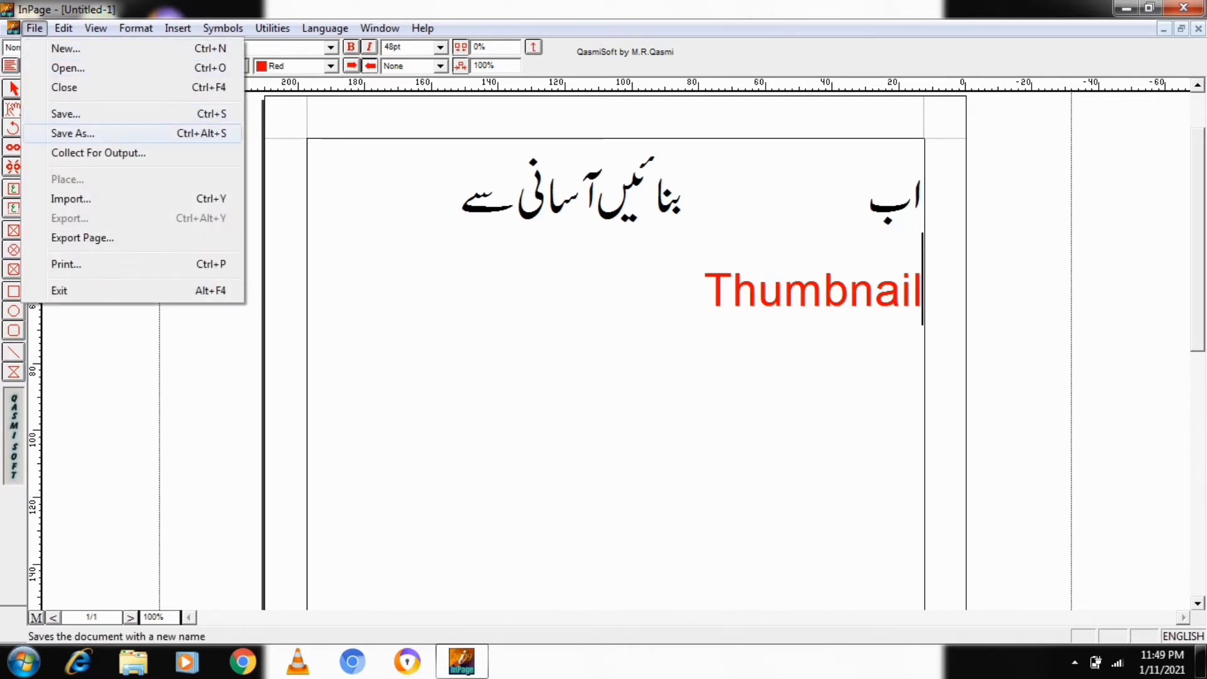
{"action": "left_click", "coordinate": [82, 237]}
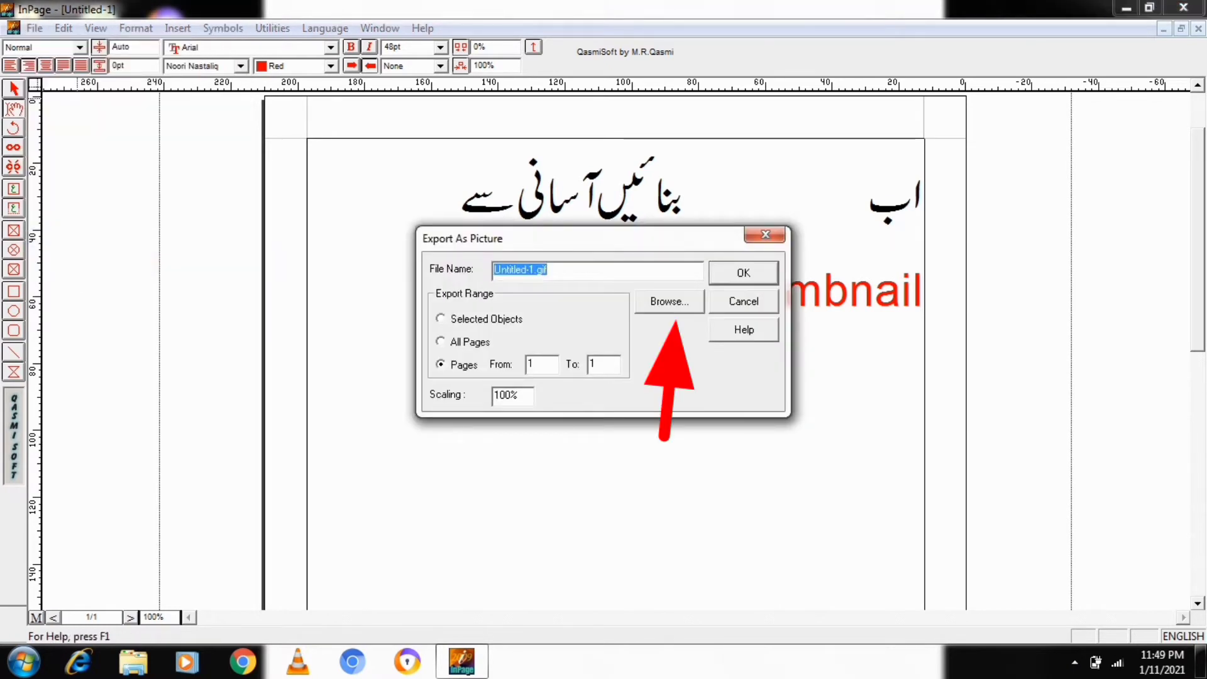
{"action": "left_click", "coordinate": [670, 302]}
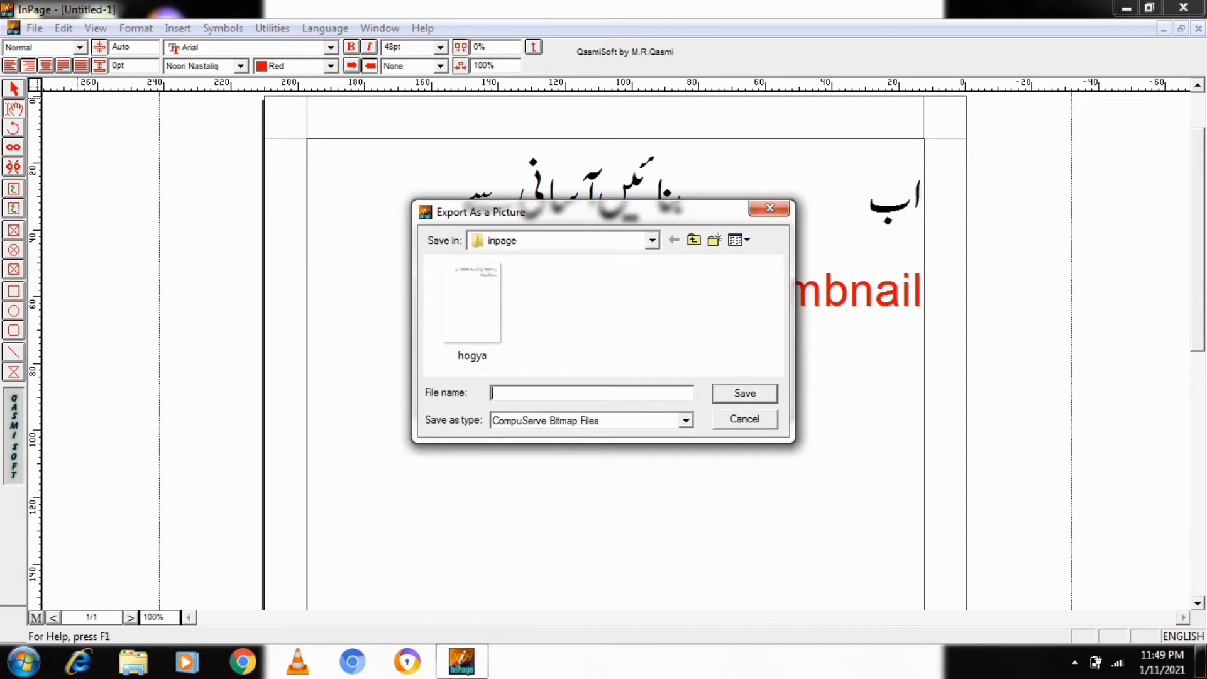
{"action": "left_click", "coordinate": [686, 421]}
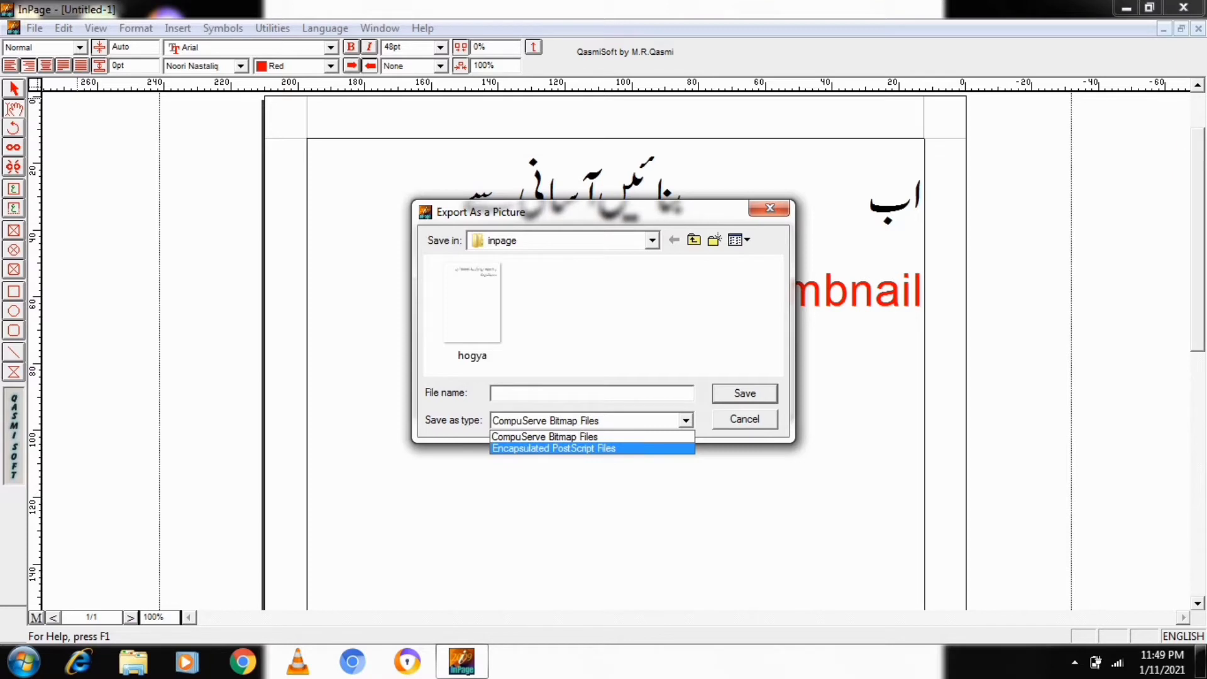
{"action": "left_click", "coordinate": [591, 448]}
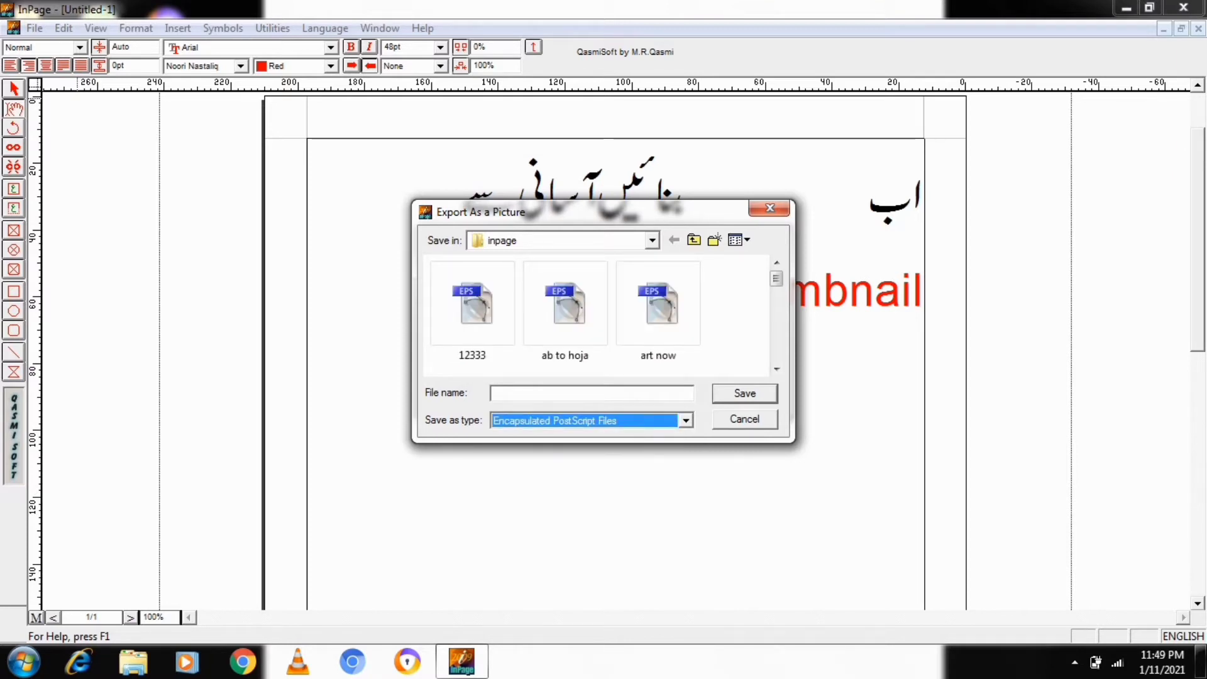
{"action": "left_click", "coordinate": [591, 393]}
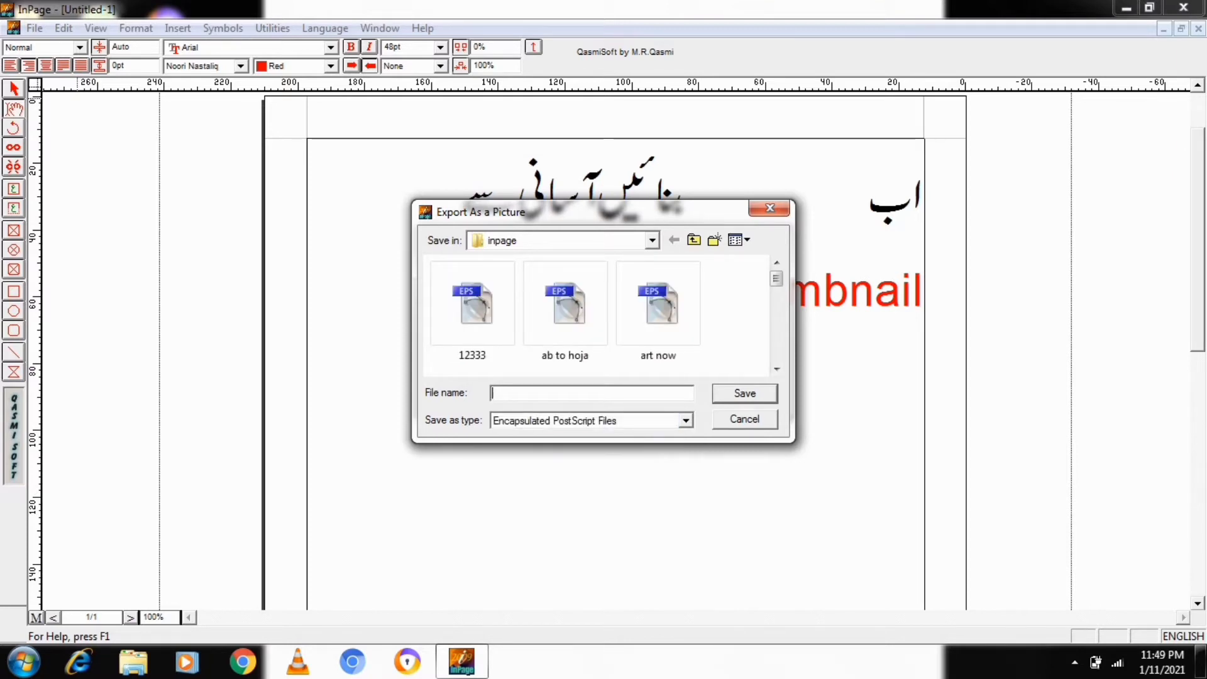
{"action": "type", "text": "ab"}
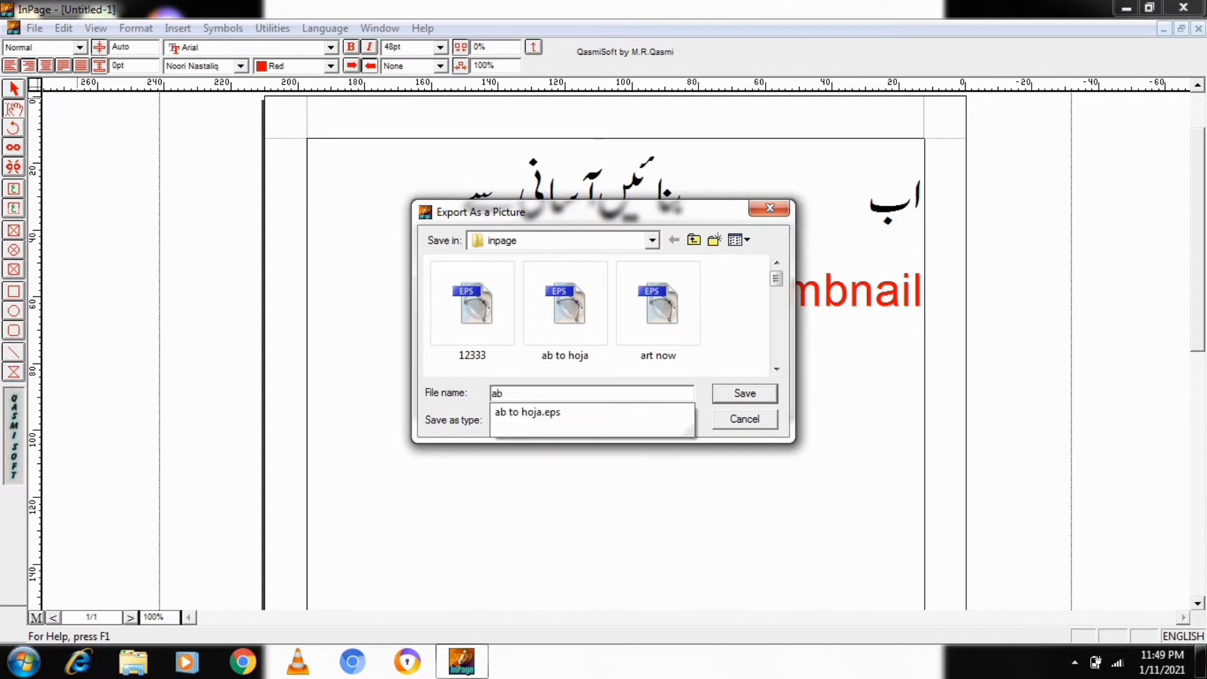
{"action": "type", "text": "cd"}
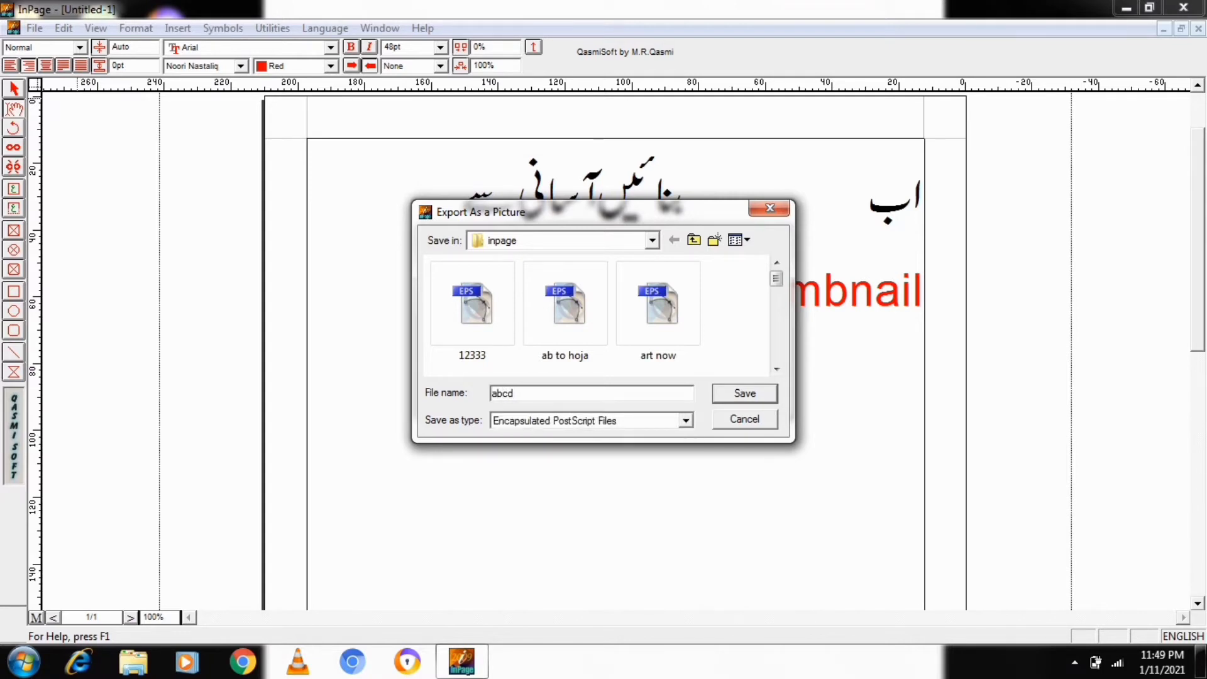
{"action": "key", "text": "Return"}
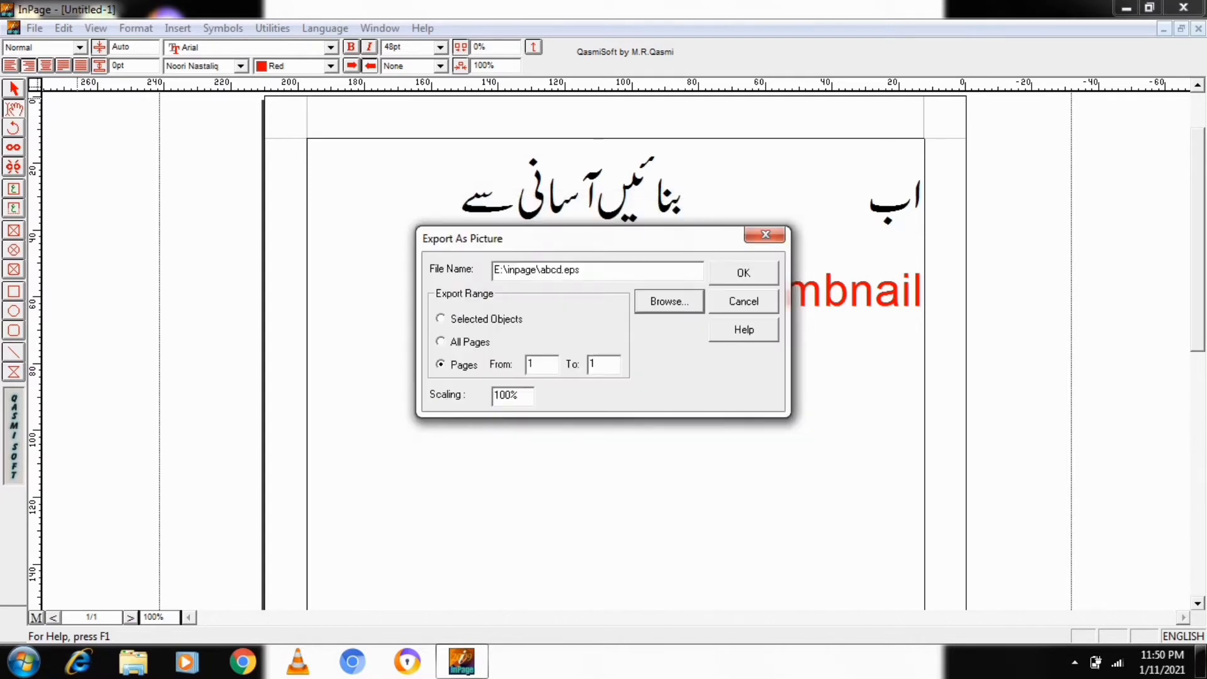
{"action": "key", "text": "Return"}
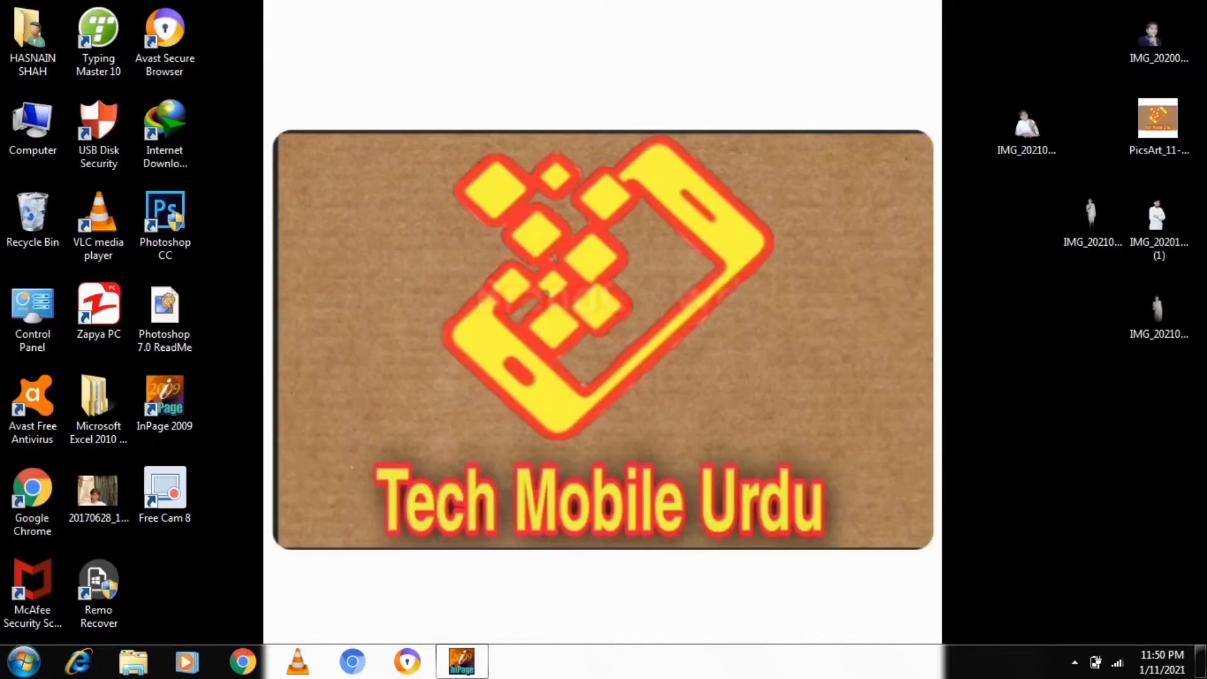
Step: Switch to Photoshop CC by launching it from the desktop
{"action": "double_click", "coordinate": [164, 225]}
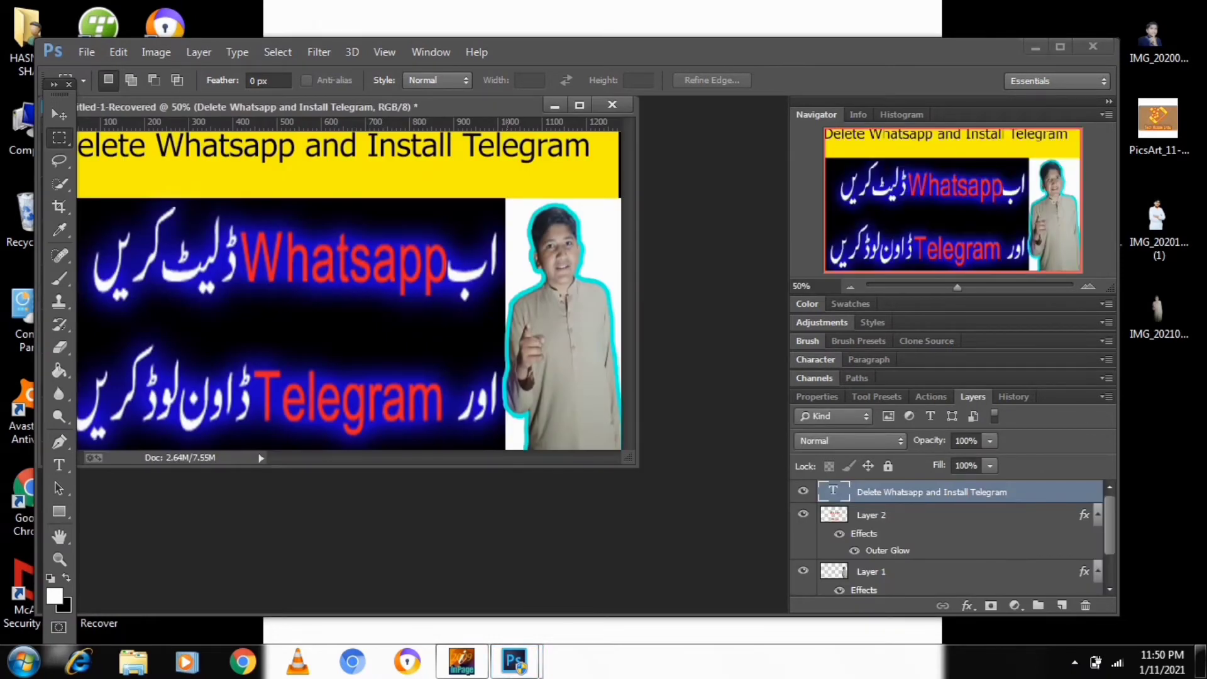
{"action": "left_click", "coordinate": [612, 105]}
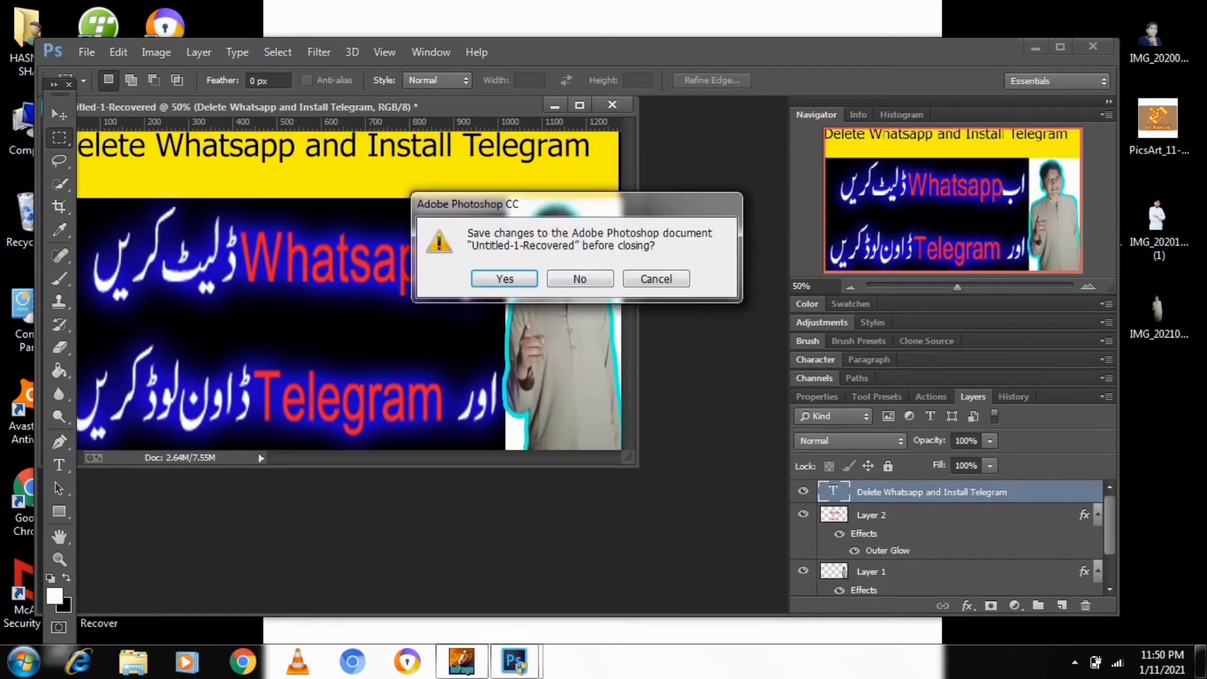
{"action": "left_click", "coordinate": [504, 278]}
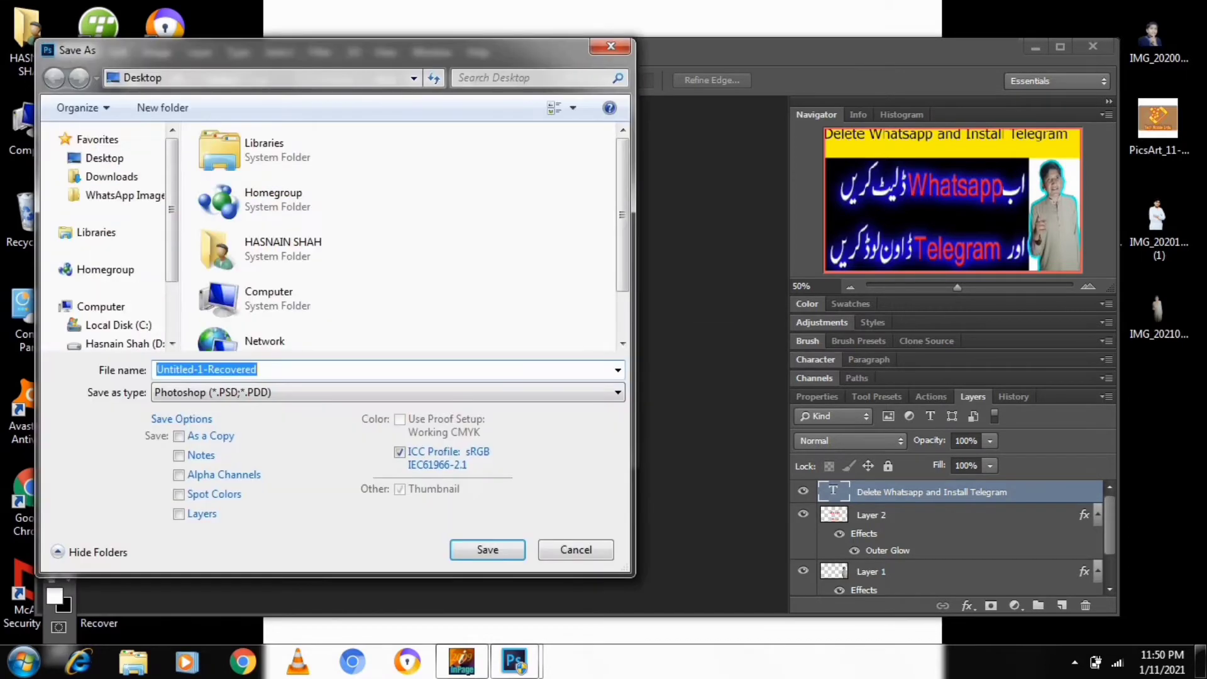
{"action": "left_click", "coordinate": [610, 46]}
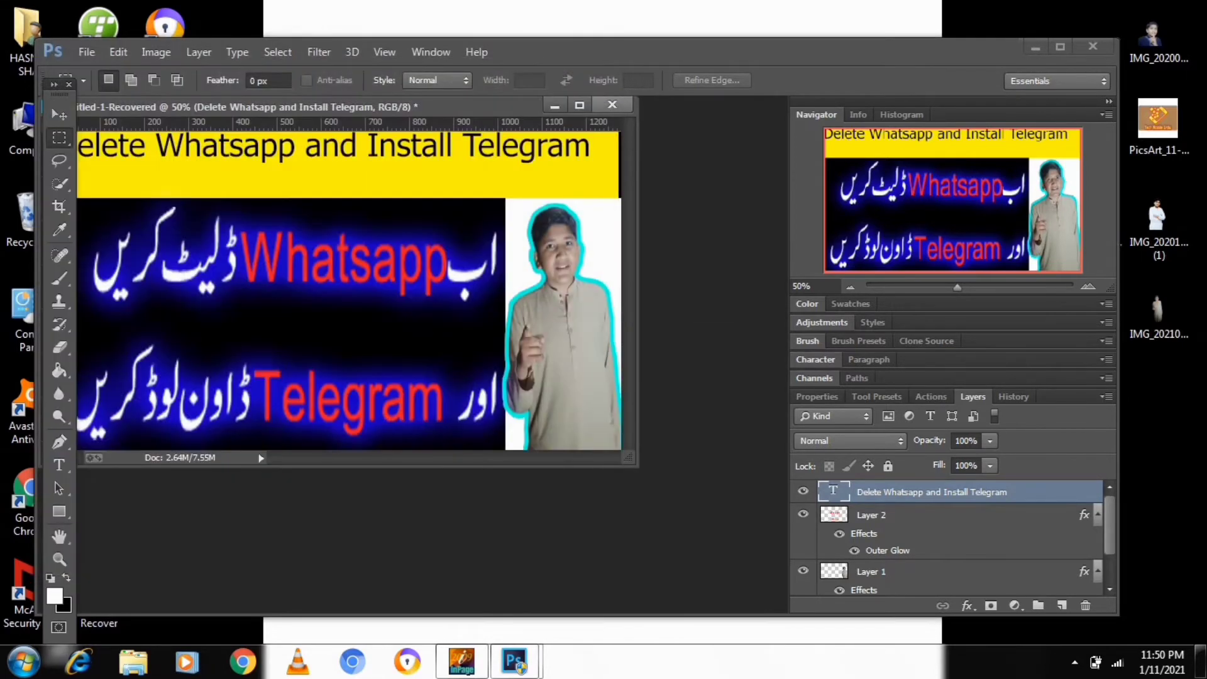
Step: Close the recovered "Delete Whatsapp and Install Telegram" document without saving its changes
{"action": "left_click", "coordinate": [612, 104]}
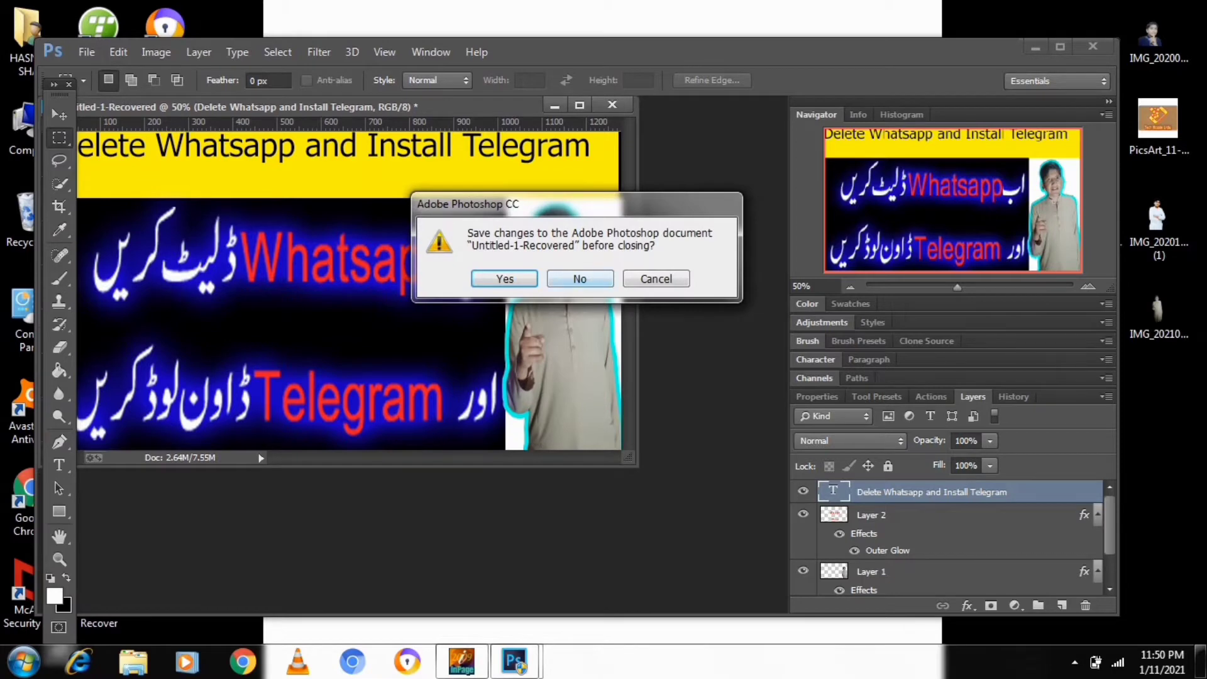
{"action": "left_click", "coordinate": [580, 279]}
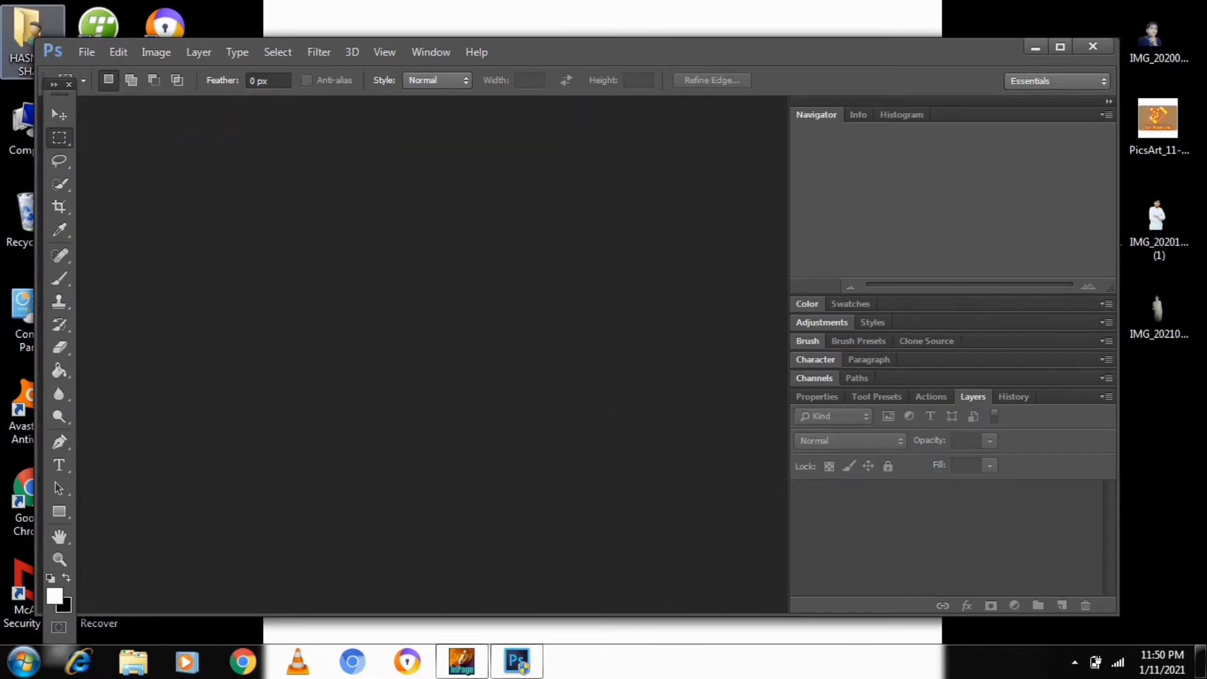
Step: Create a new 1280 by 720 pixel RGB document at 72 pixels/inch with a white background
{"action": "left_click", "coordinate": [87, 51]}
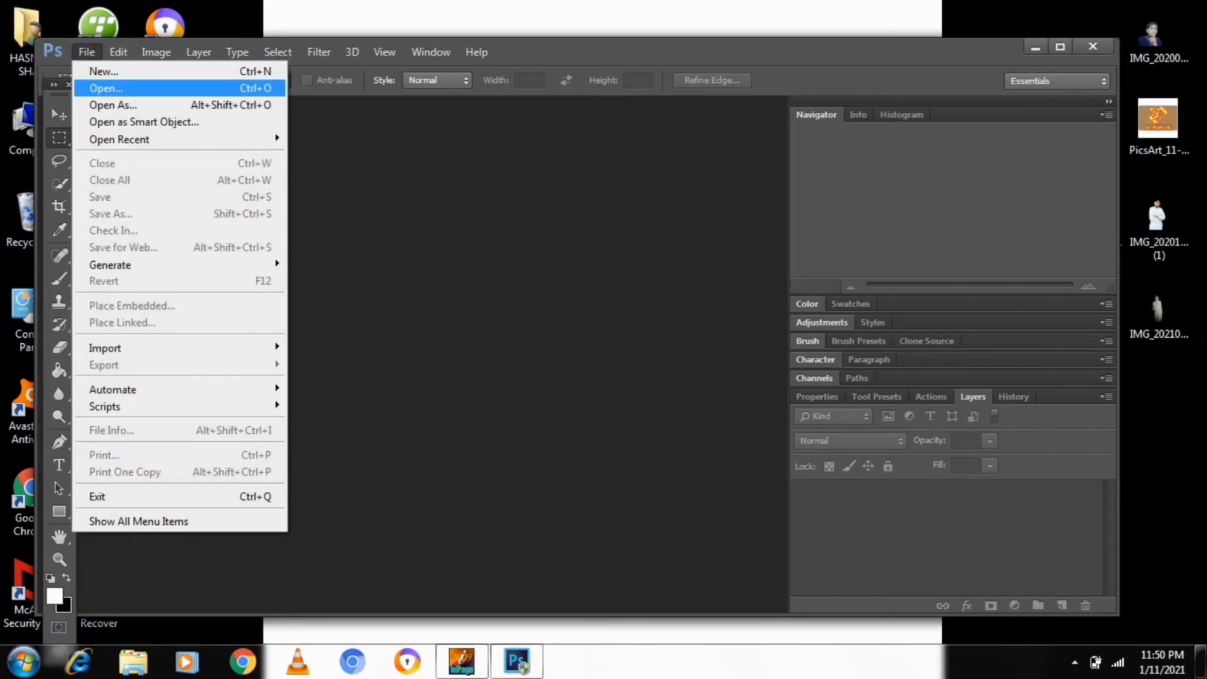
{"action": "left_click", "coordinate": [104, 72]}
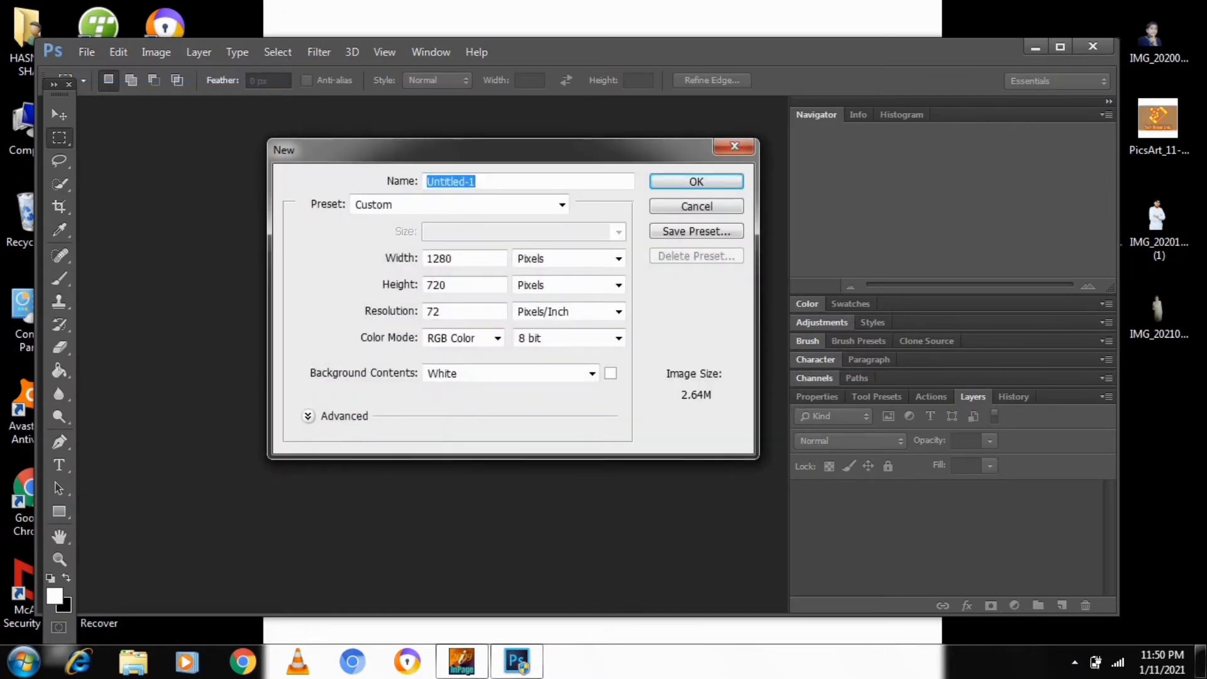
{"action": "key", "text": "Tab"}
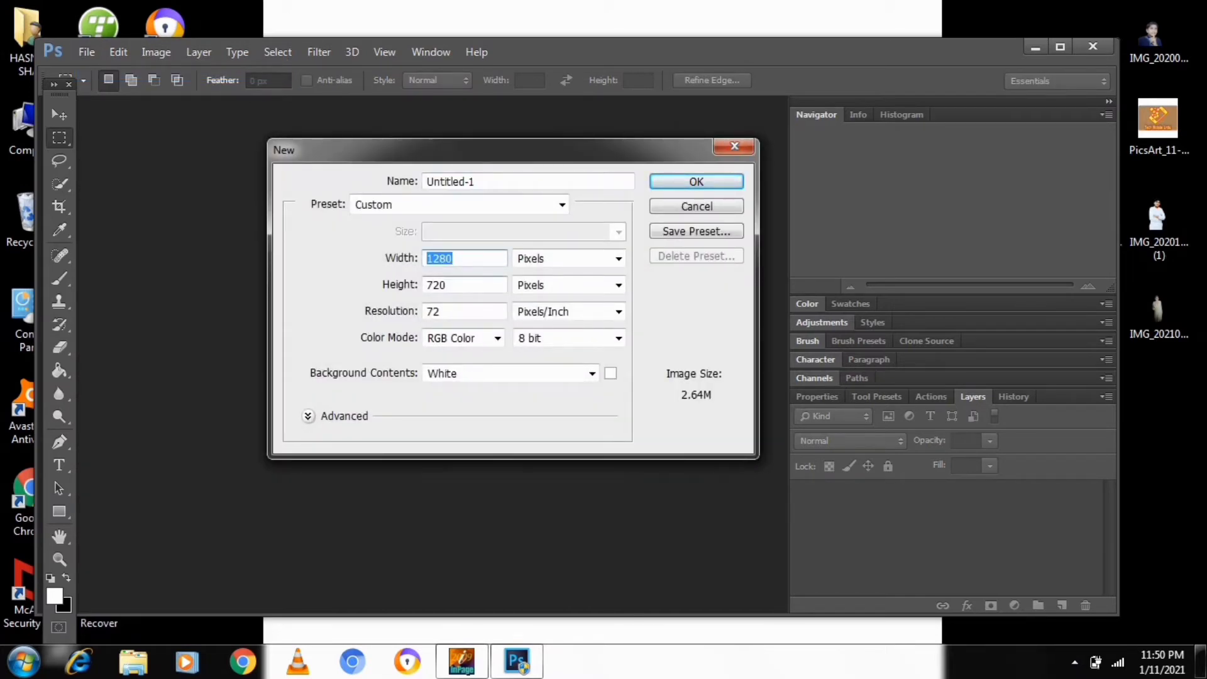
{"action": "key", "text": "Tab"}
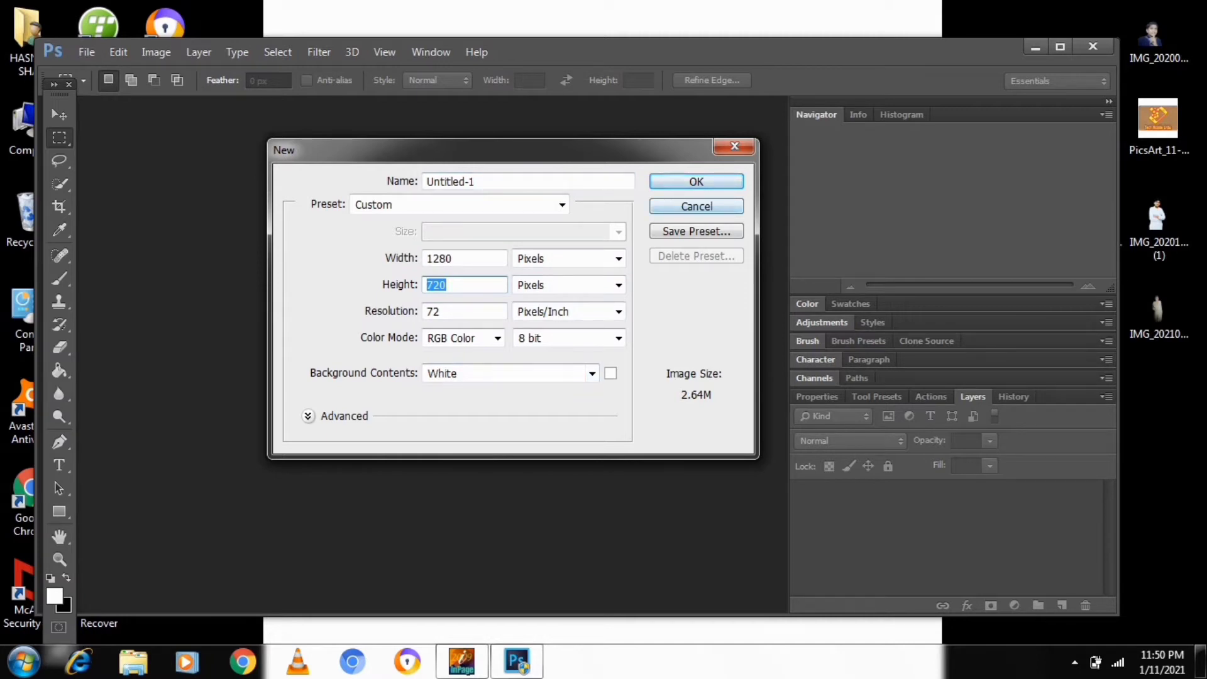
{"action": "left_click", "coordinate": [696, 182]}
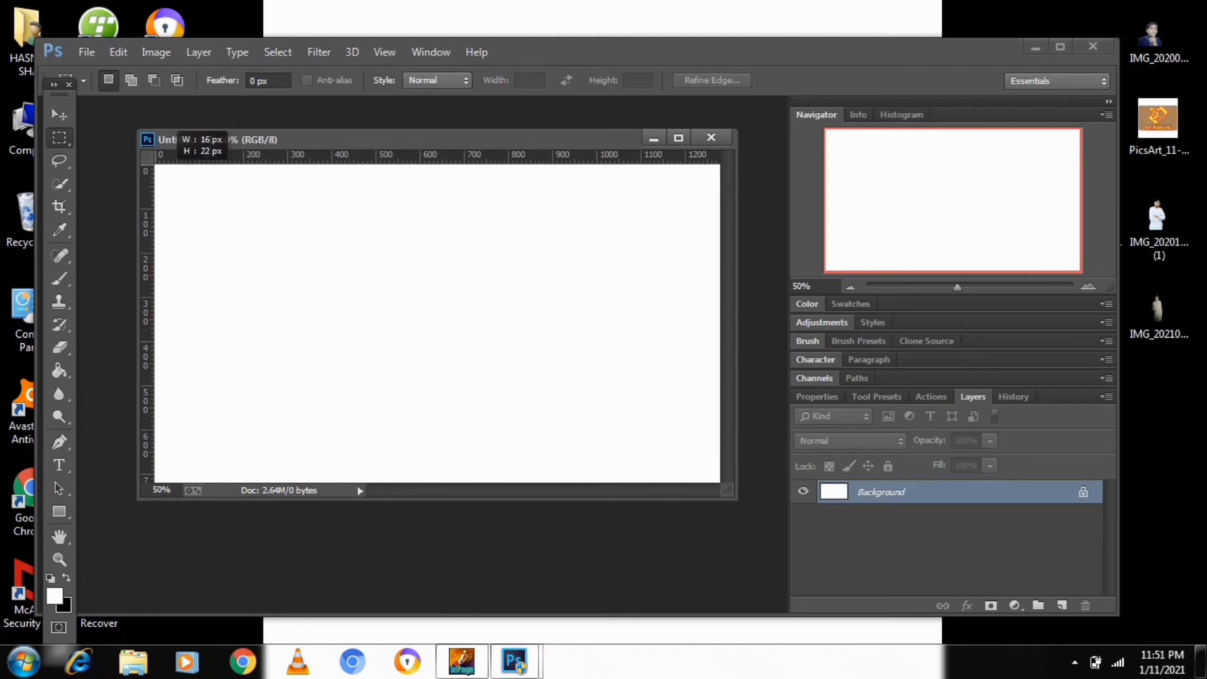
Step: Select a full-width strip about 150 px high along the canvas's upper edge and fill it with yellow fff600 using the Paint Bucket
{"action": "left_click_drag", "start_coordinate": [295, 208], "coordinate": [723, 232]}
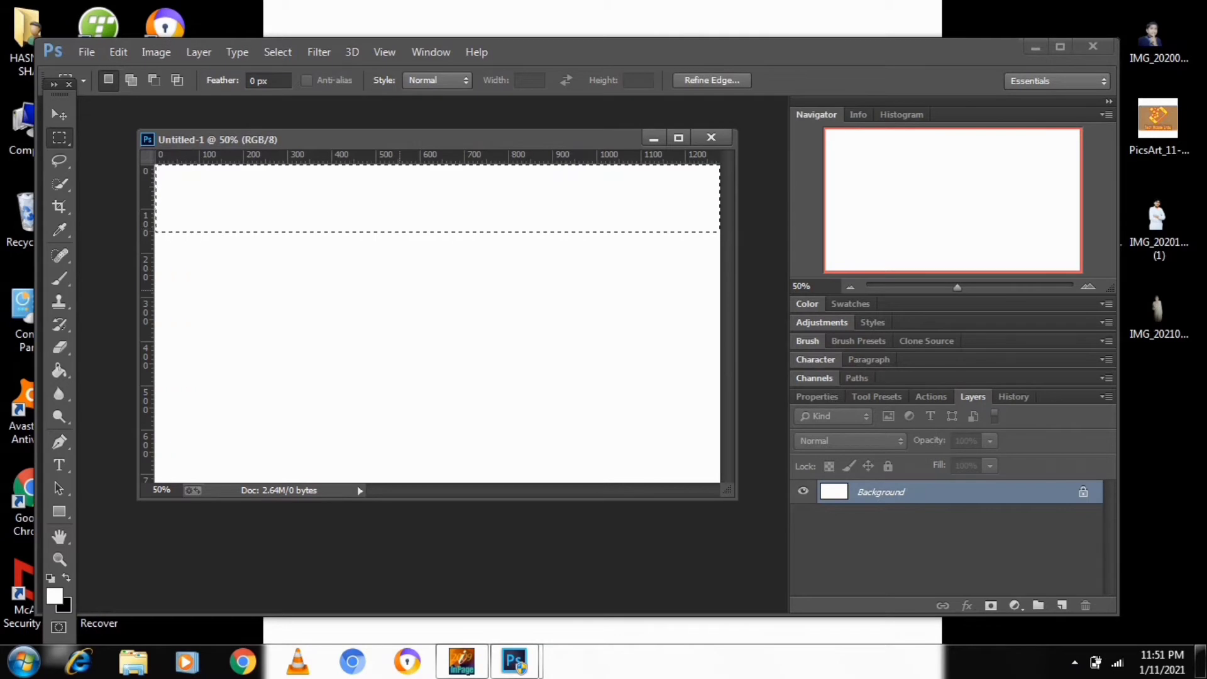
{"action": "left_click", "coordinate": [54, 596]}
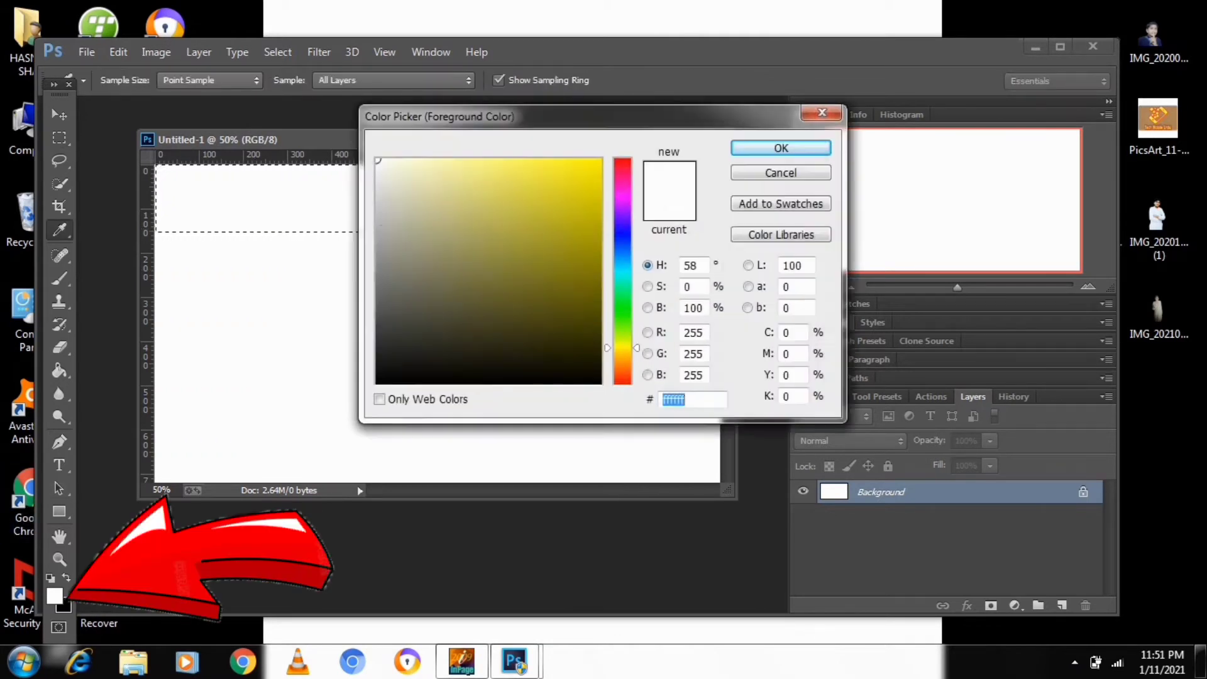
{"action": "left_click_drag", "start_coordinate": [541, 190], "coordinate": [602, 159]}
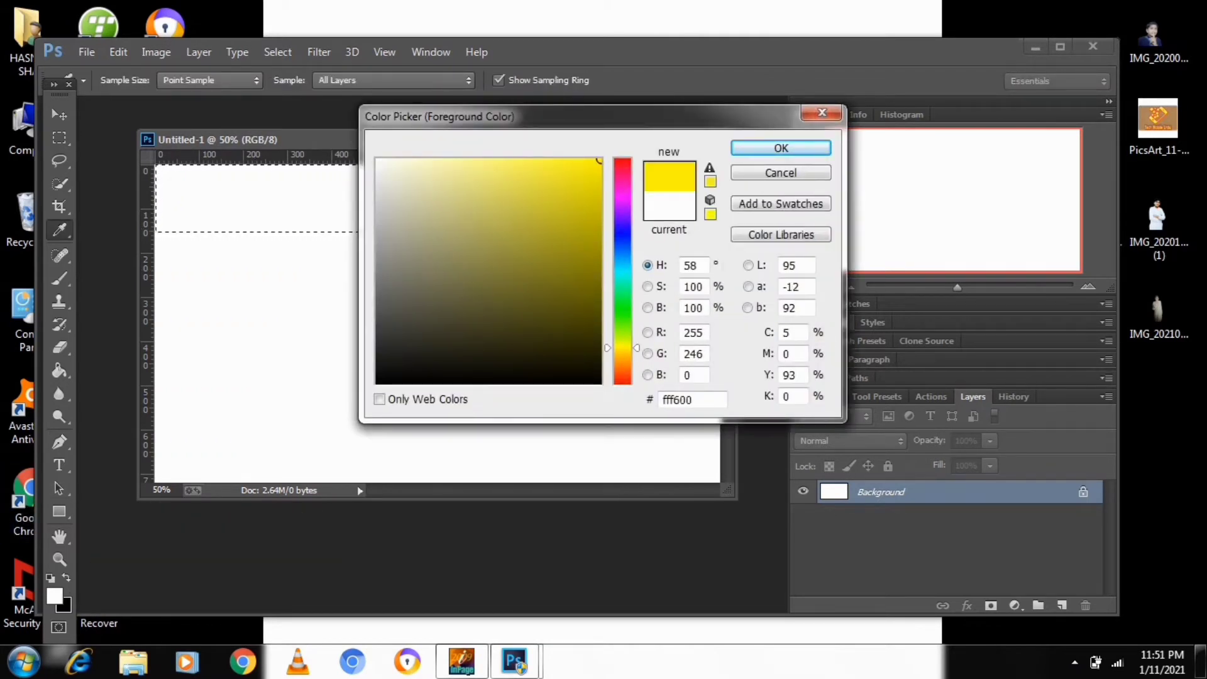
{"action": "left_click", "coordinate": [780, 147]}
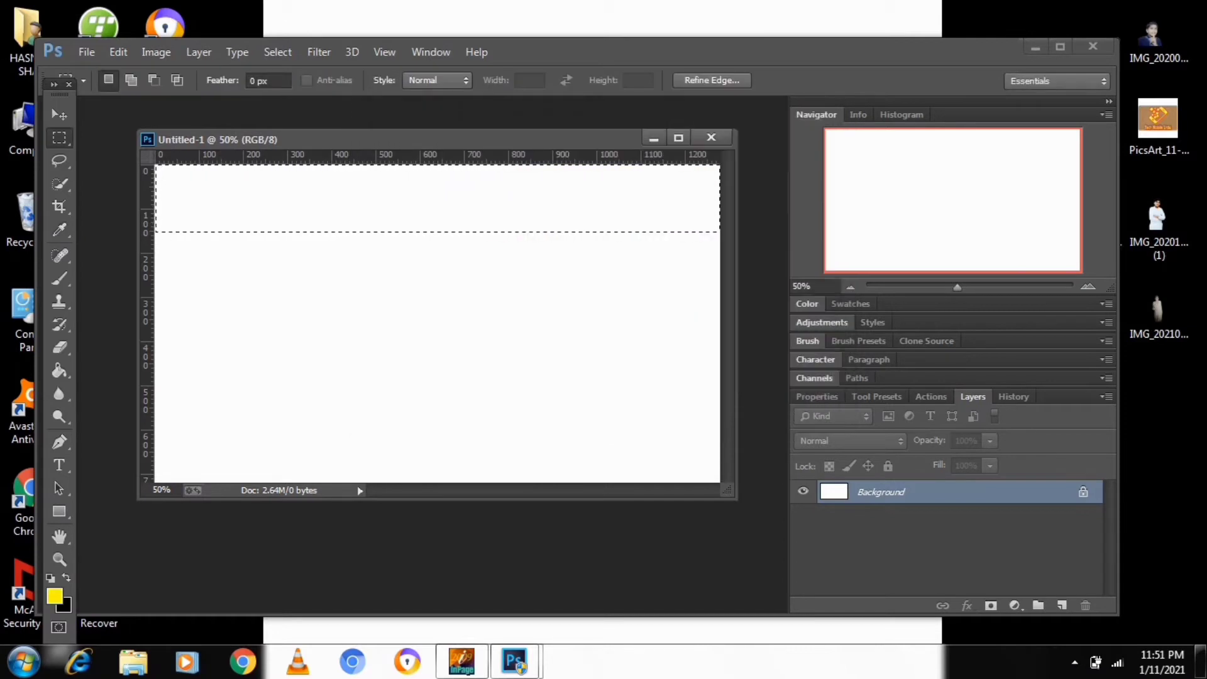
{"action": "left_click", "coordinate": [59, 371]}
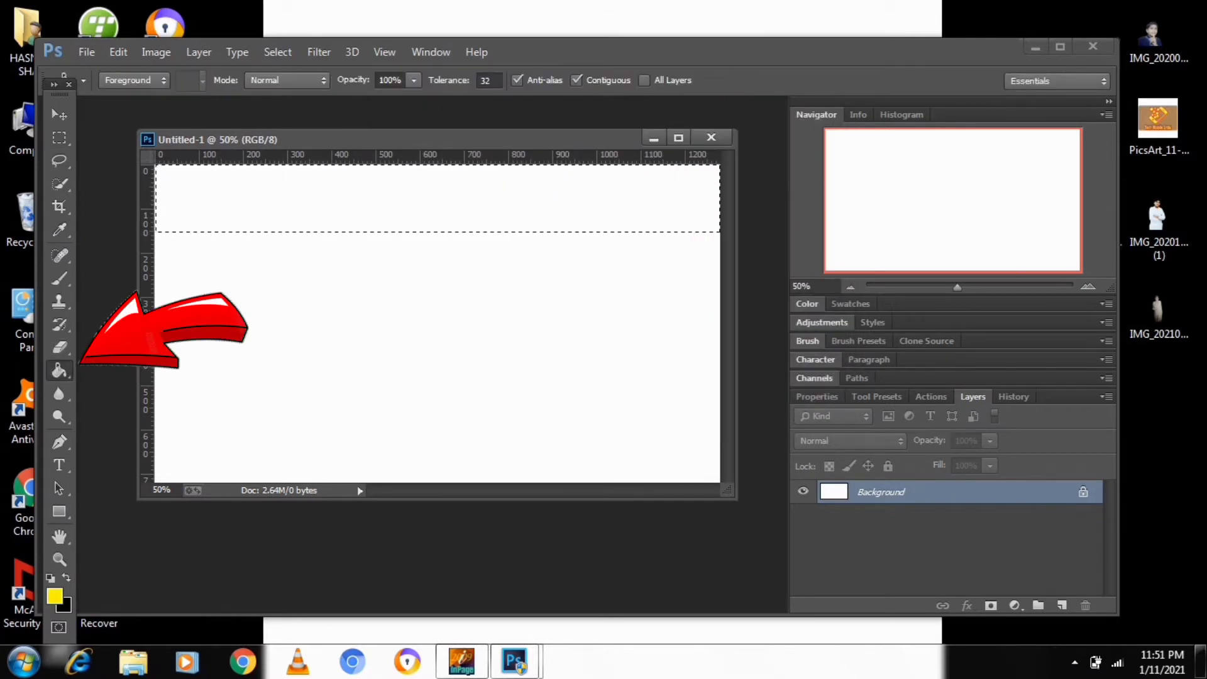
{"action": "left_click", "coordinate": [321, 192]}
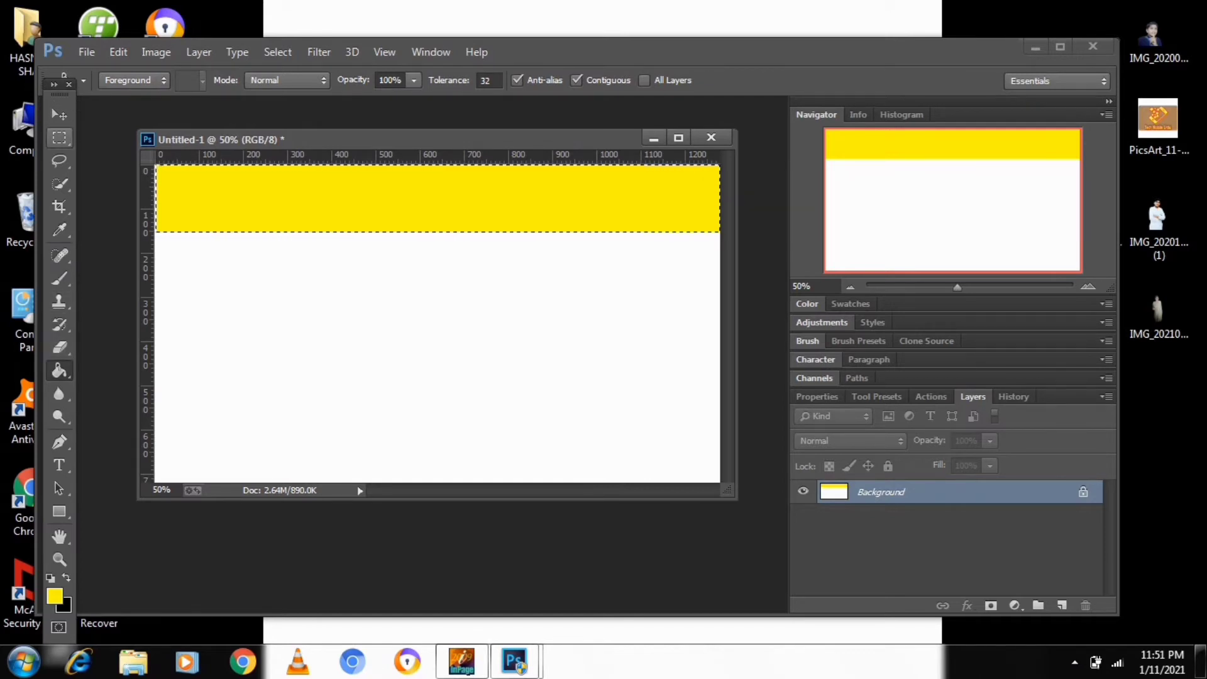
Step: Select an area about 990 px wide from the canvas's left edge, below the yellow strip down to the bottom, and fill it with black 000000
{"action": "left_click", "coordinate": [59, 137]}
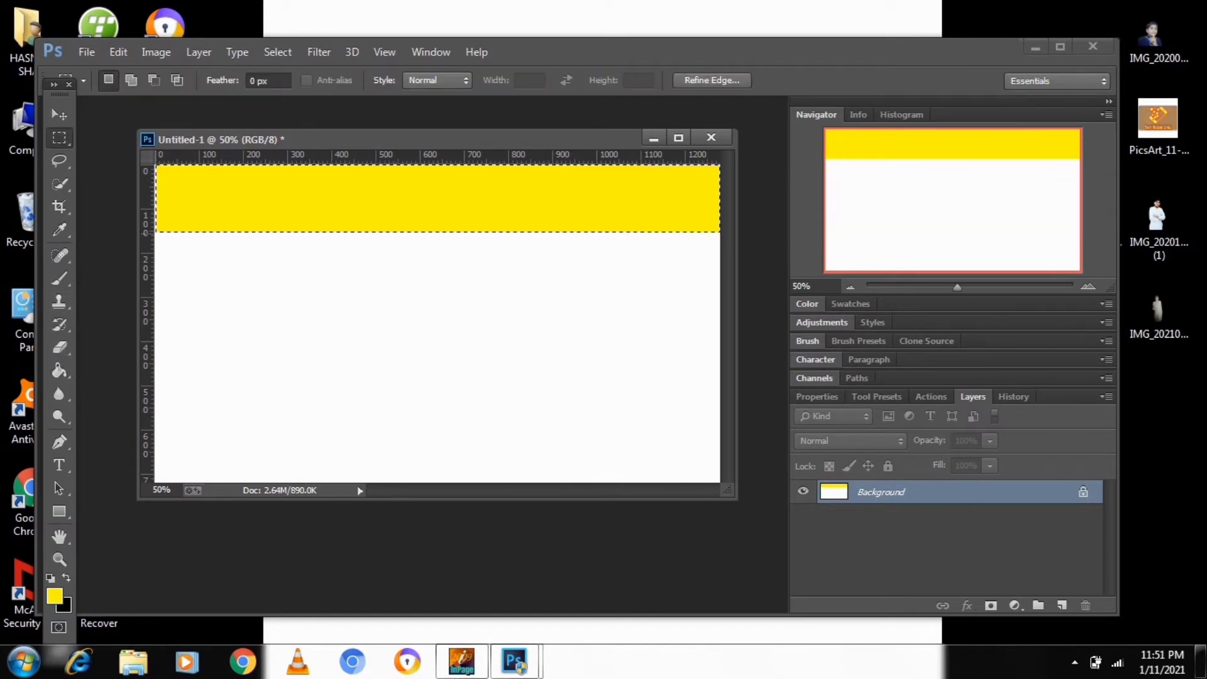
{"action": "left_click_drag", "start_coordinate": [156, 233], "coordinate": [591, 482]}
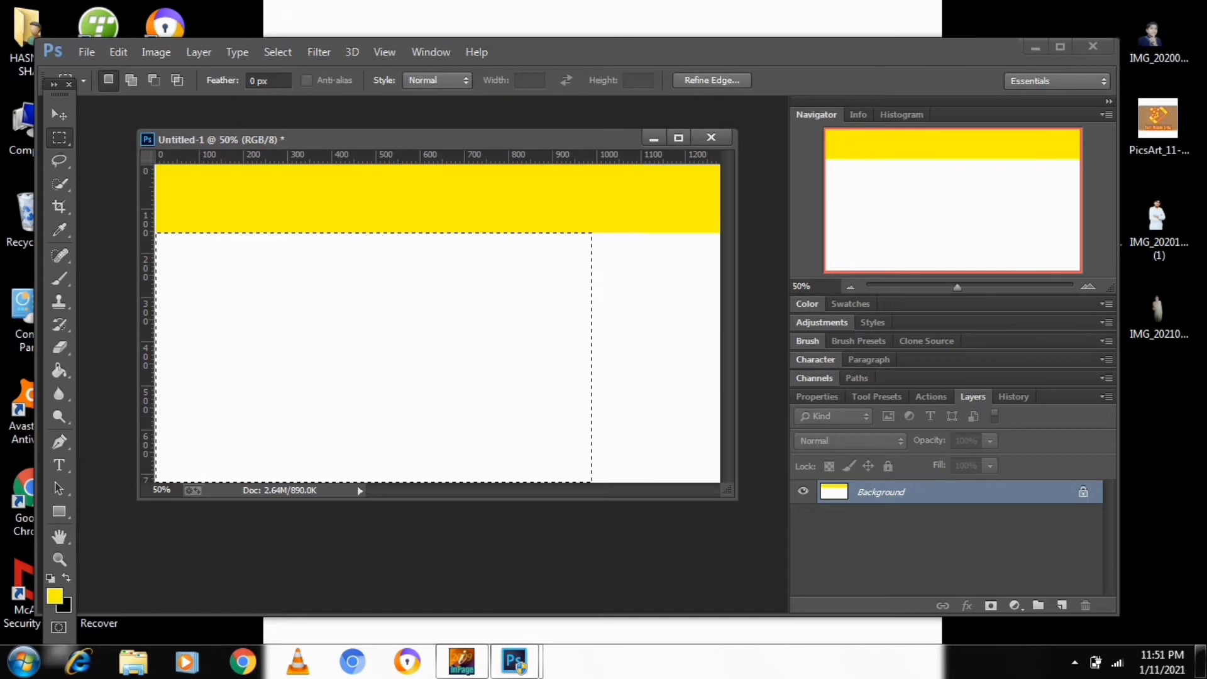
{"action": "left_click", "coordinate": [55, 595]}
{"action": "type", "text": "000000"}
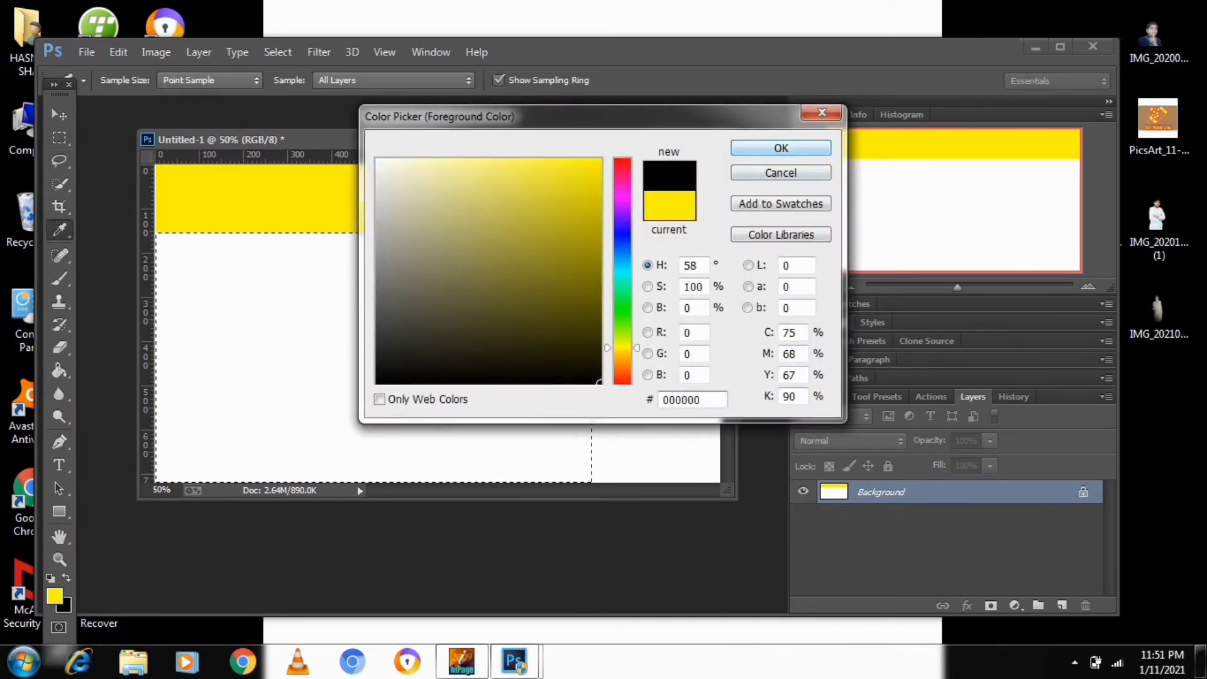
{"action": "key", "text": "Return"}
{"action": "left_click", "coordinate": [59, 371]}
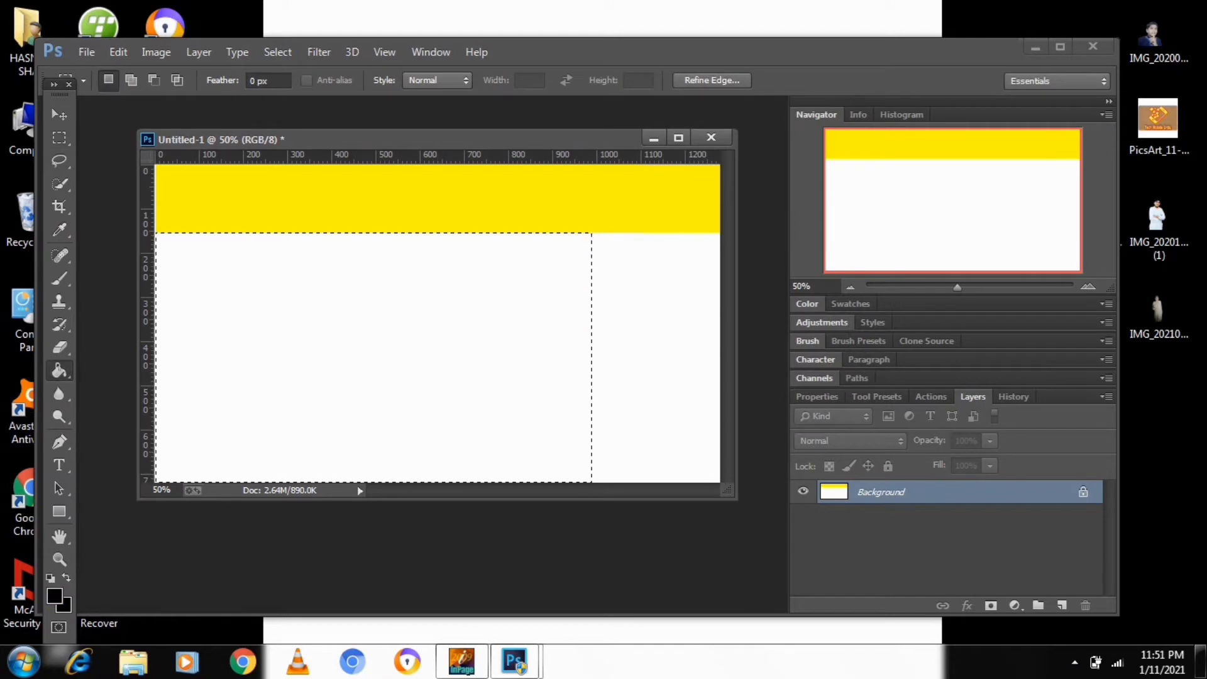
{"action": "left_click", "coordinate": [231, 327]}
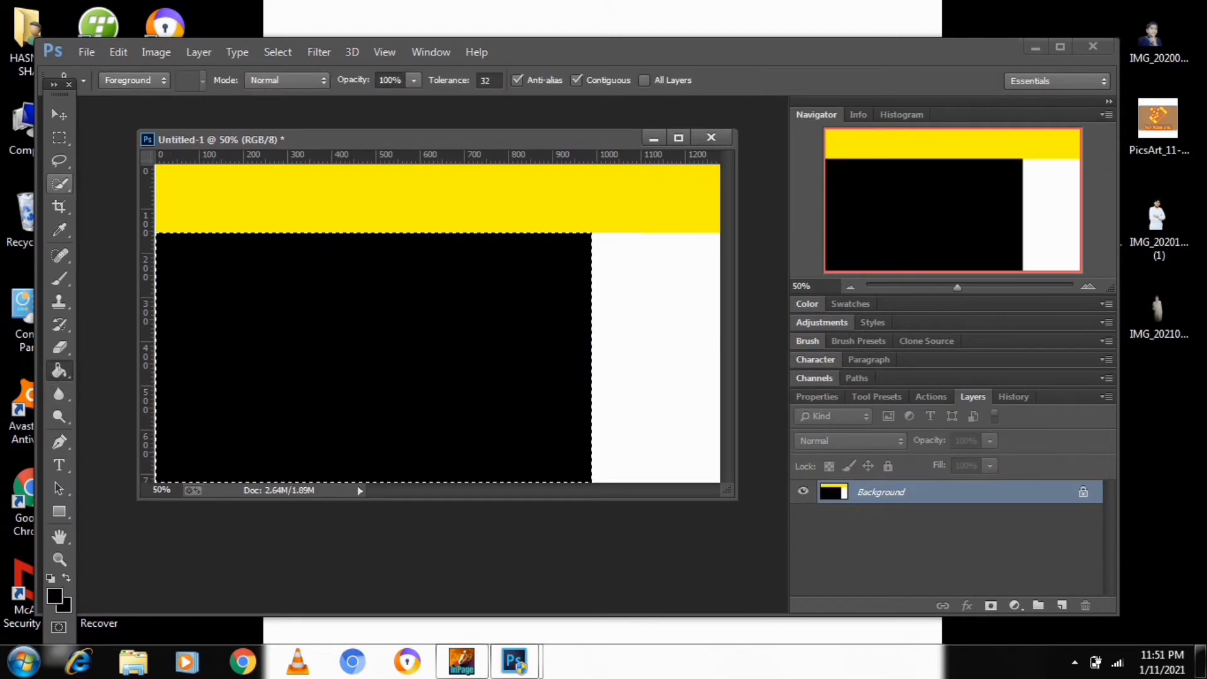
Step: Open the abcd EPS file from the inpage folder on drive E, rasterizing it at 595 by 841 pixels, 72 pixels/inch, CMYK Color
{"action": "left_click", "coordinate": [59, 137]}
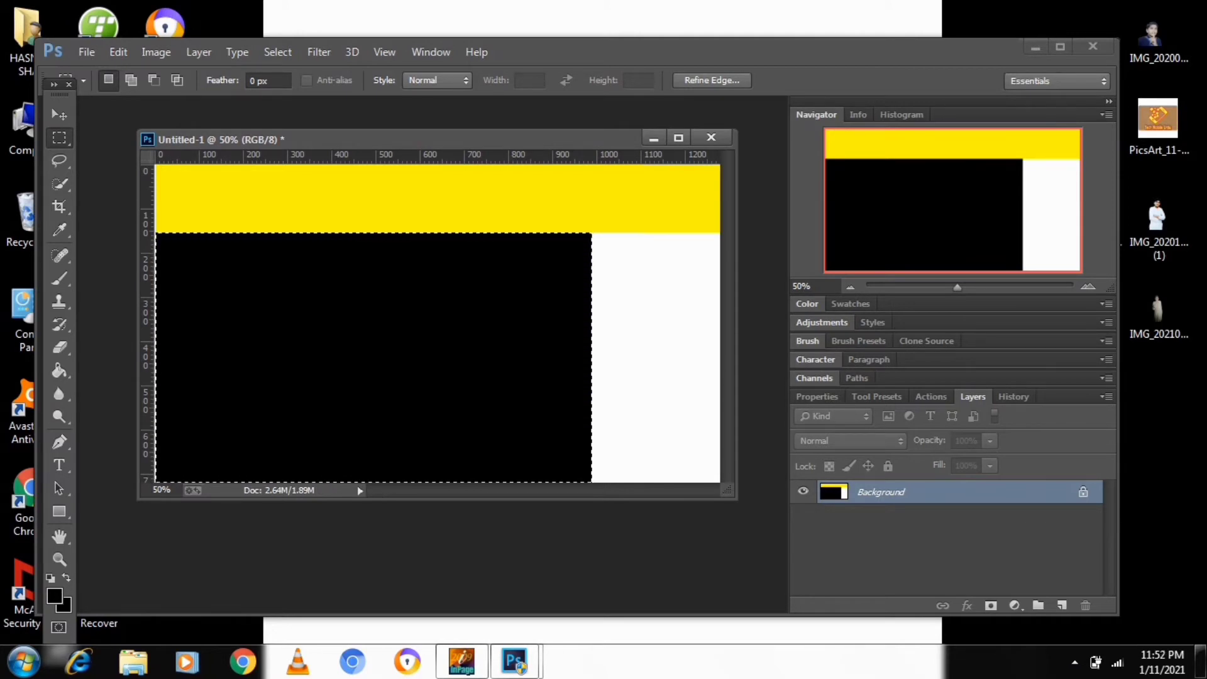
{"action": "key", "text": "ctrl+o"}
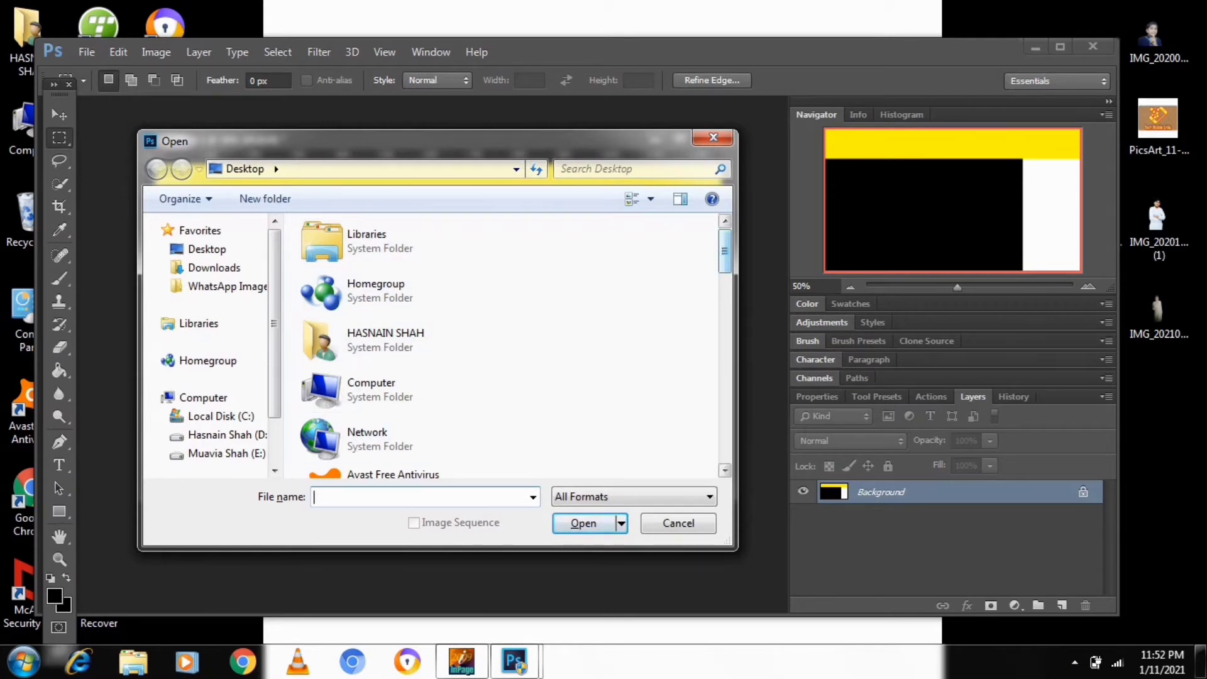
{"action": "left_click_drag", "start_coordinate": [725, 251], "coordinate": [725, 265]}
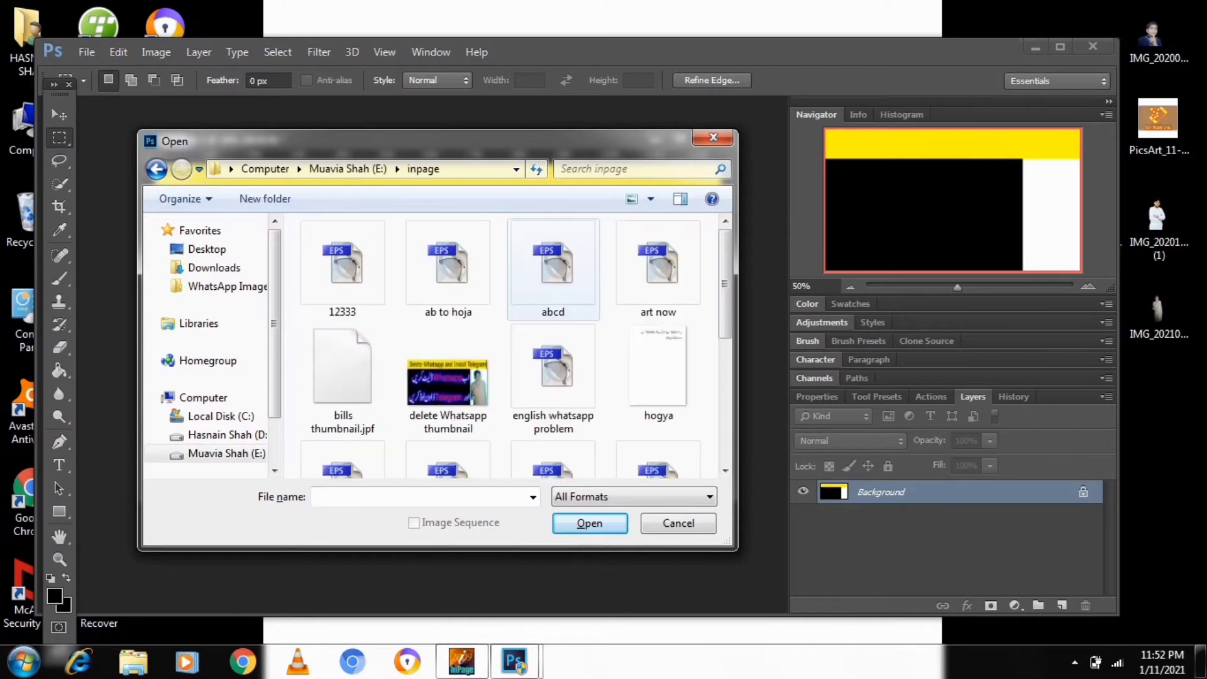
{"action": "left_click", "coordinate": [553, 270]}
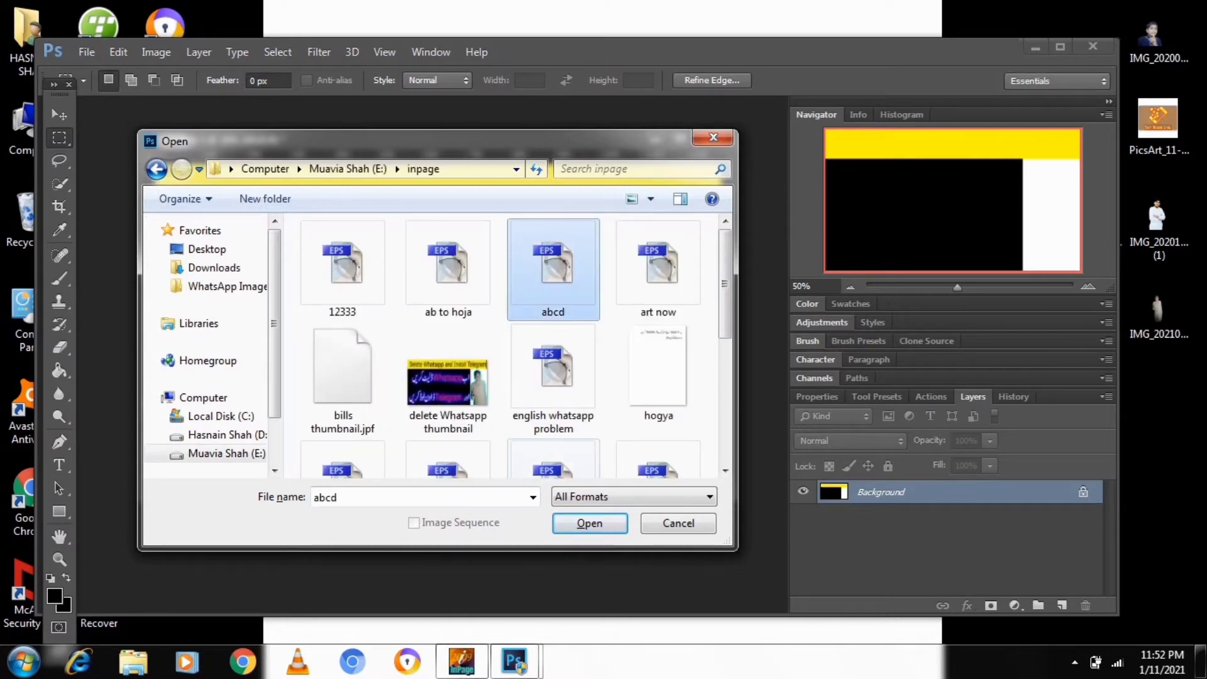
{"action": "left_click", "coordinate": [589, 522]}
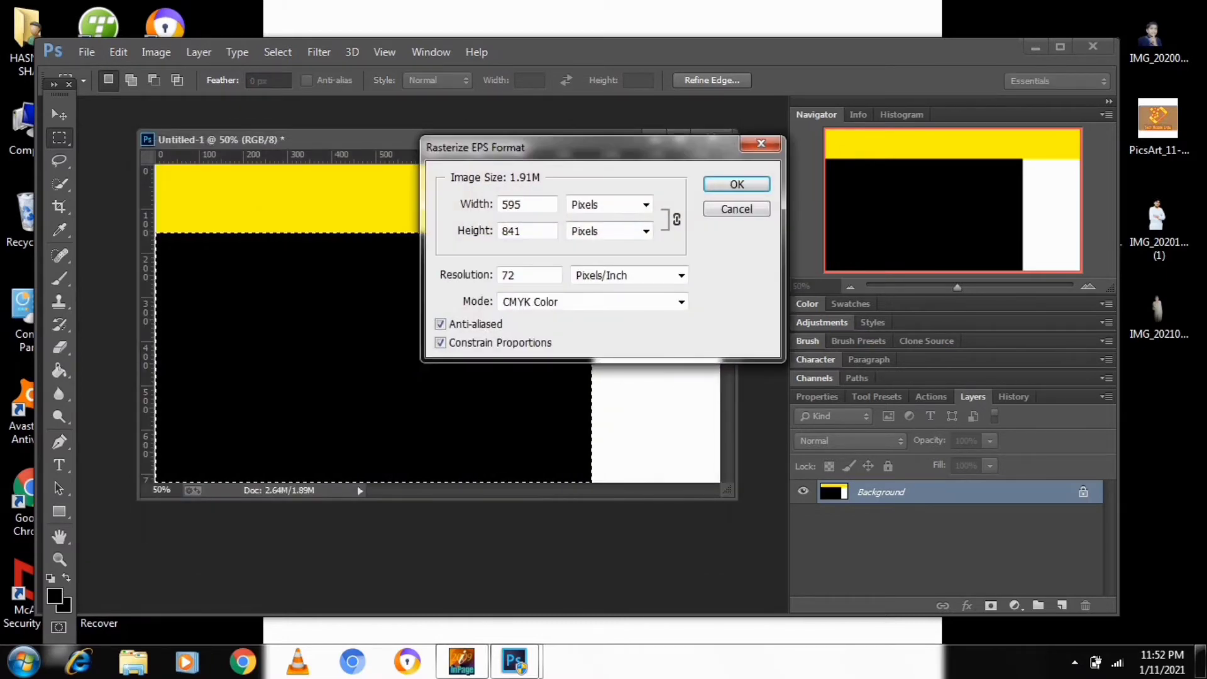
{"action": "key", "text": "Return"}
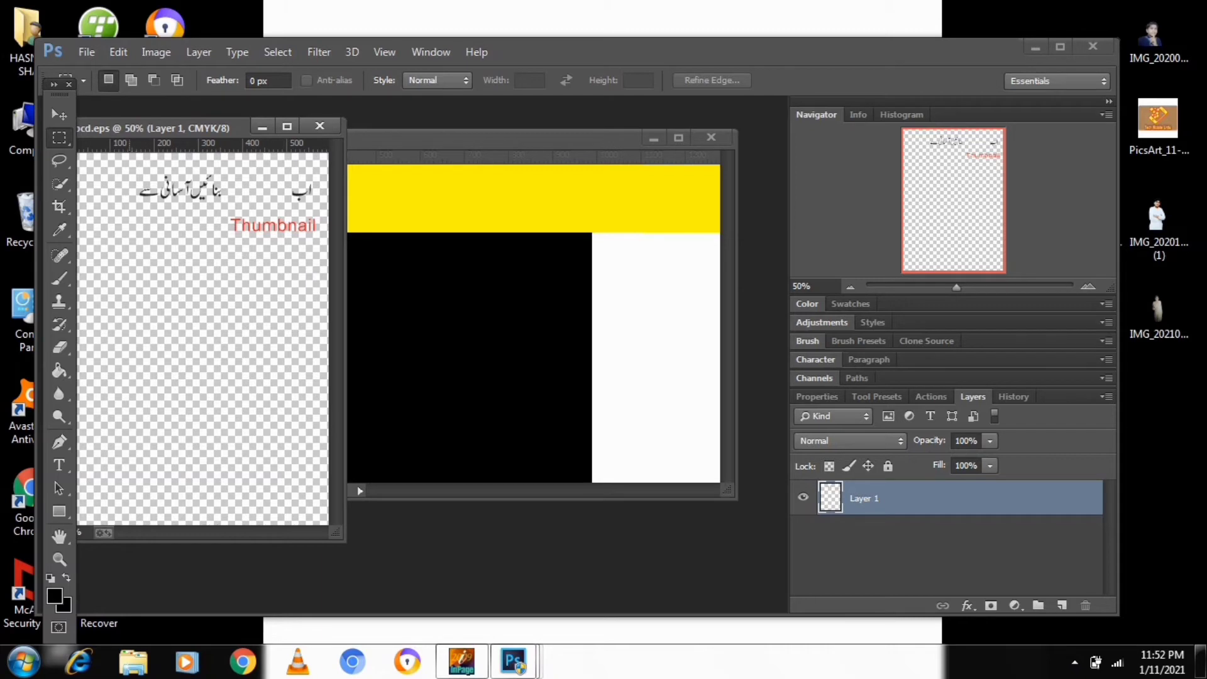
Step: Select the black Urdu line in abcd.eps and move it into the thumbnail document, onto the upper part of the black area
{"action": "left_click_drag", "start_coordinate": [127, 163], "coordinate": [332, 208]}
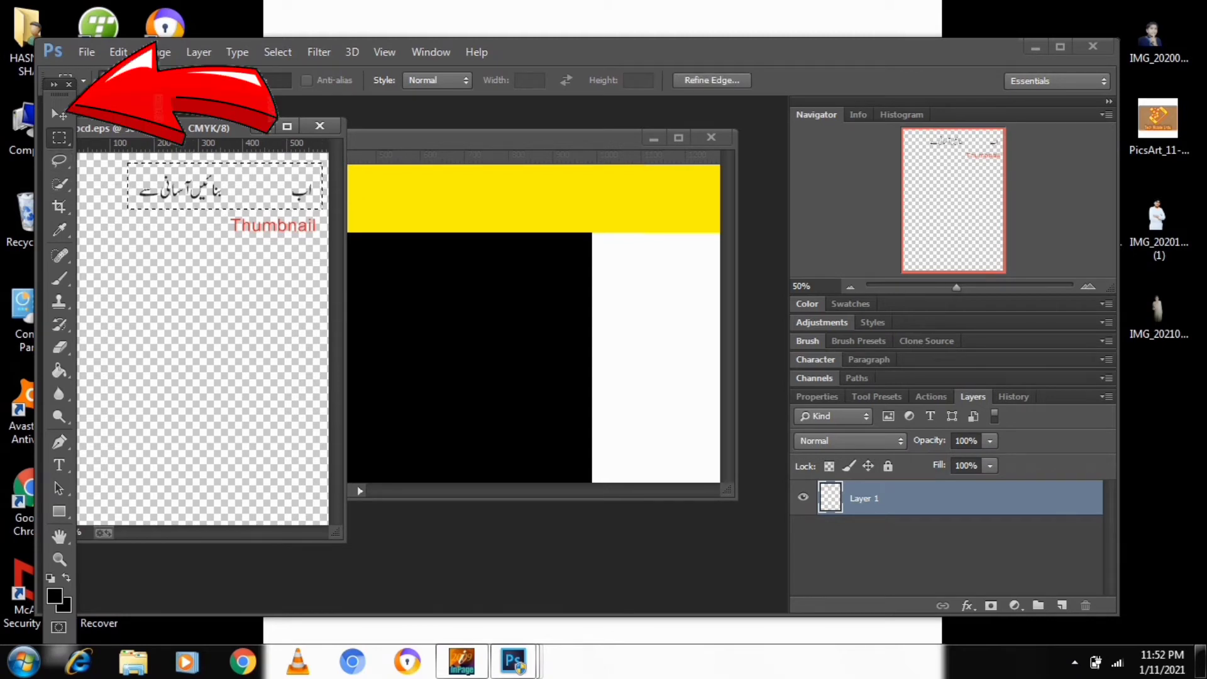
{"action": "left_click", "coordinate": [59, 113]}
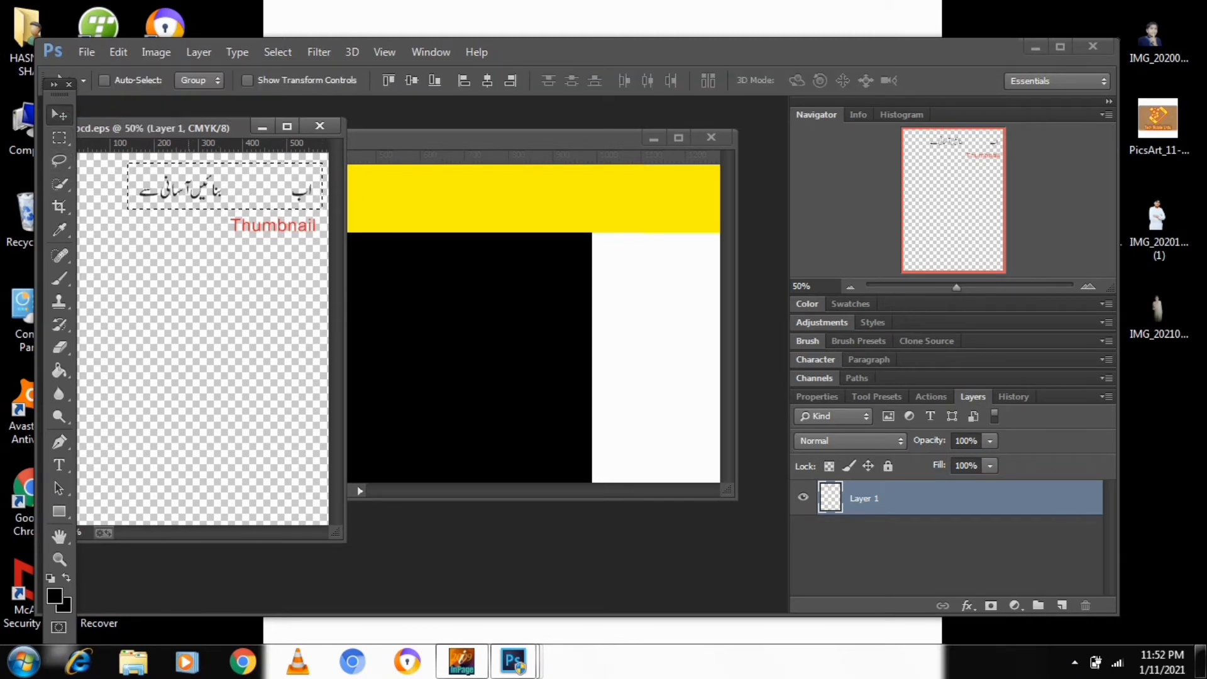
{"action": "left_click_drag", "start_coordinate": [233, 189], "coordinate": [339, 252]}
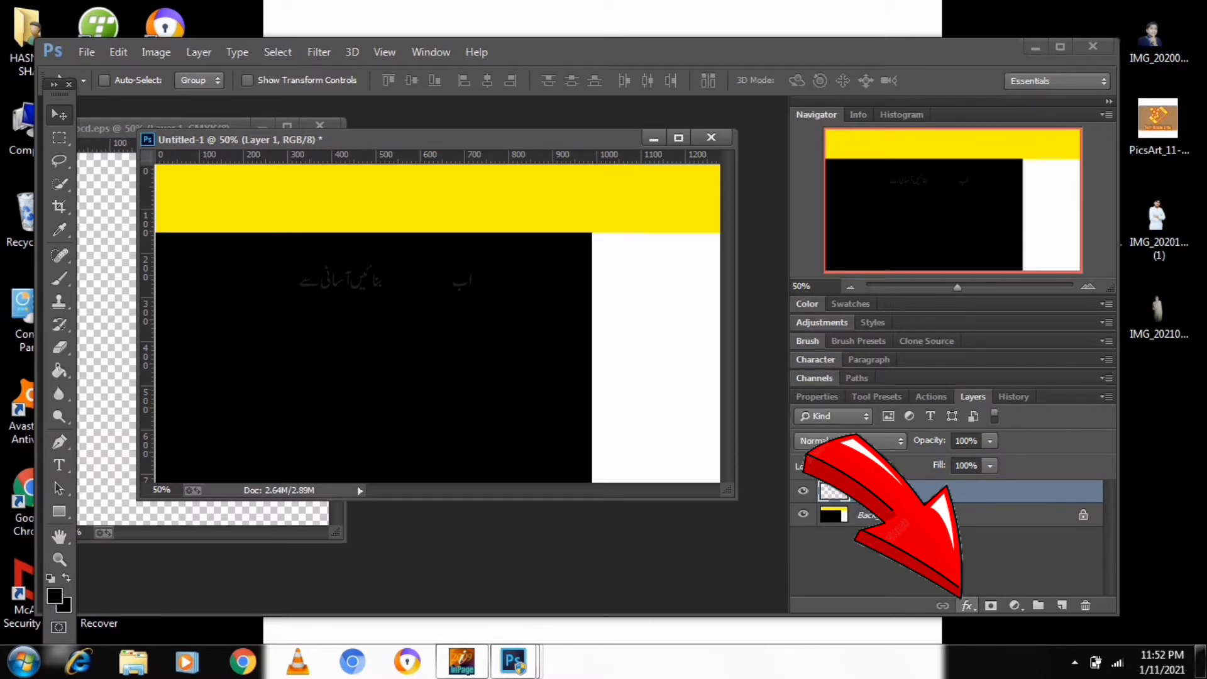
Step: Apply a Color Overlay in white ffffff to the Urdu text layer
{"action": "left_click", "coordinate": [967, 606]}
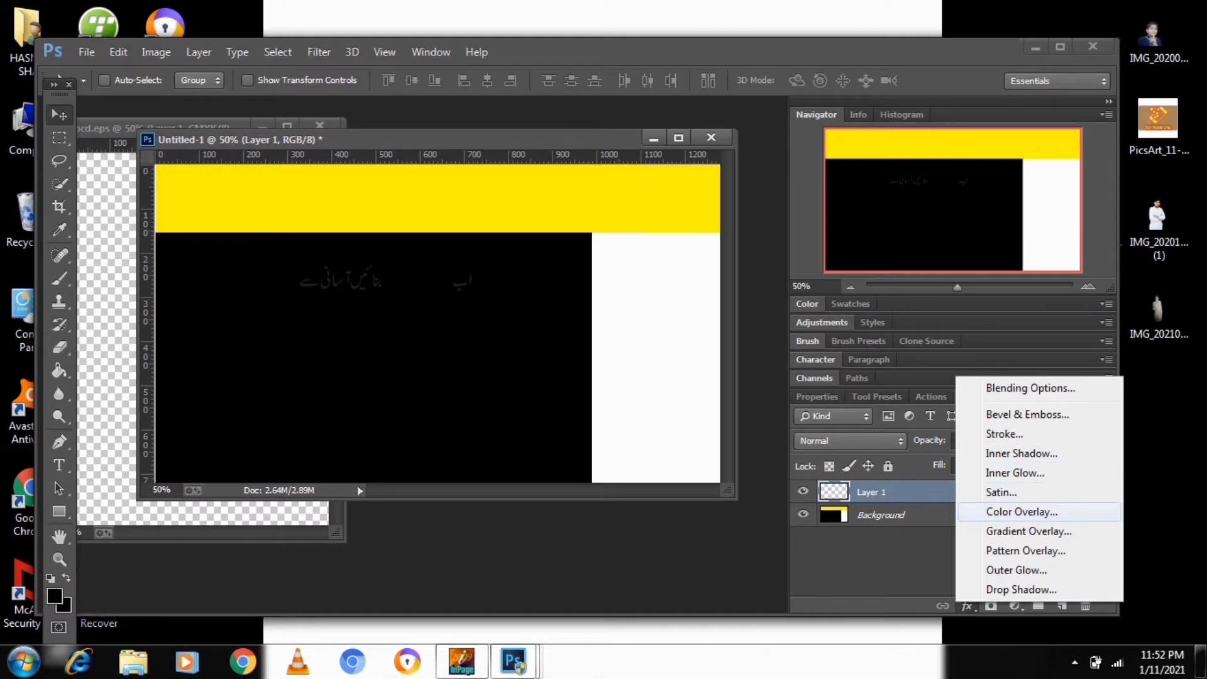
{"action": "left_click", "coordinate": [1022, 511]}
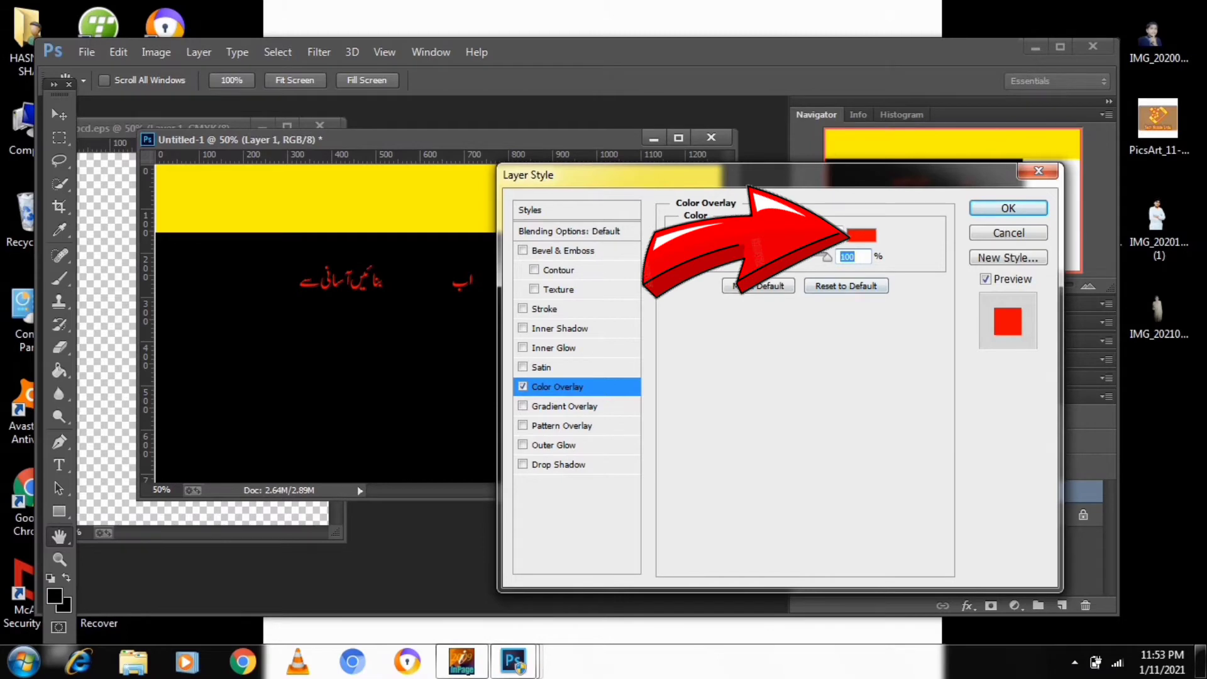
{"action": "left_click", "coordinate": [861, 235]}
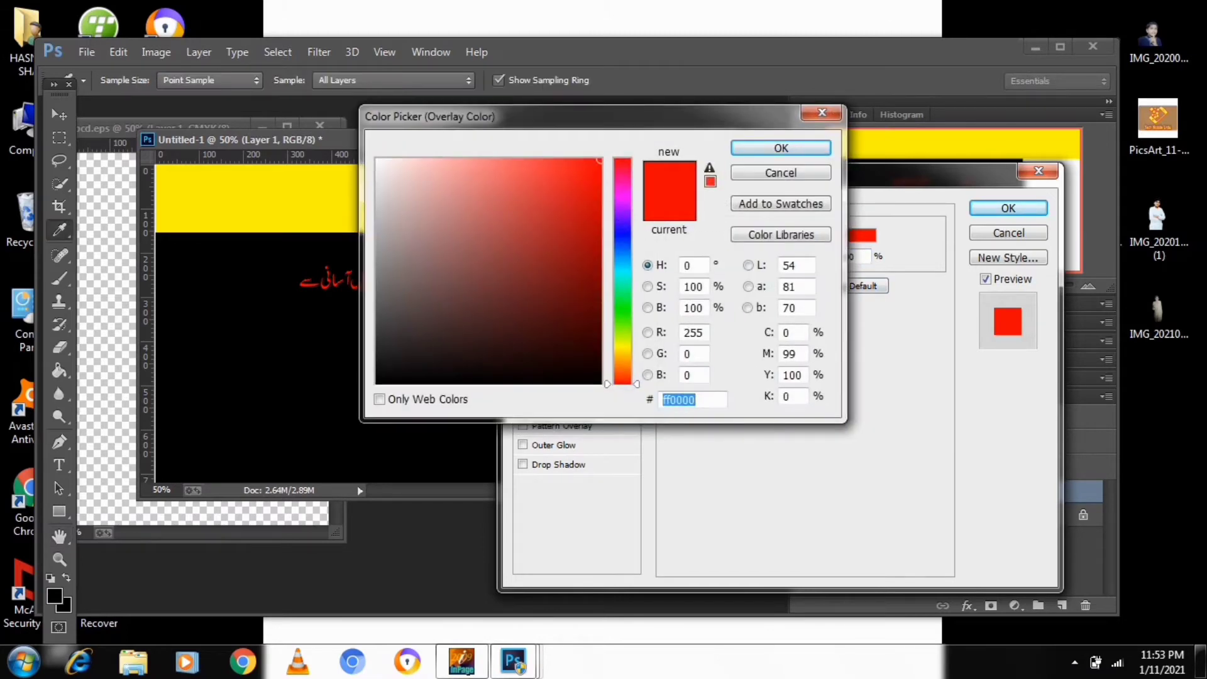
{"action": "type", "text": "ffffff"}
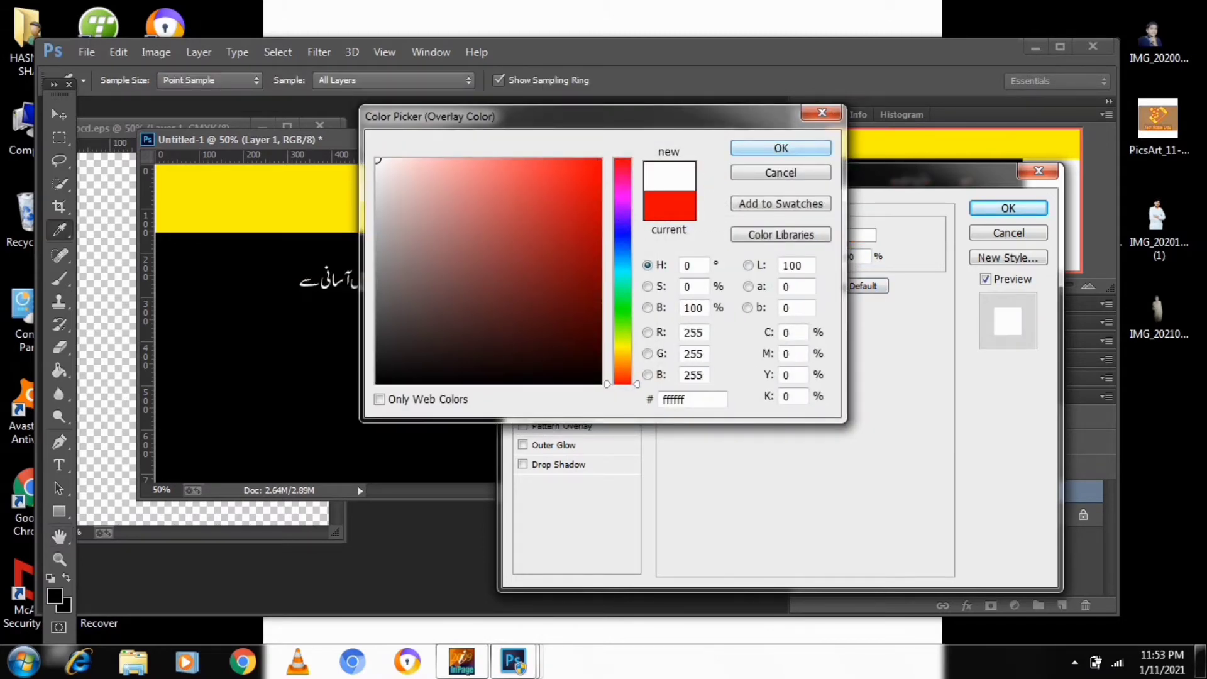
{"action": "key", "text": "Return"}
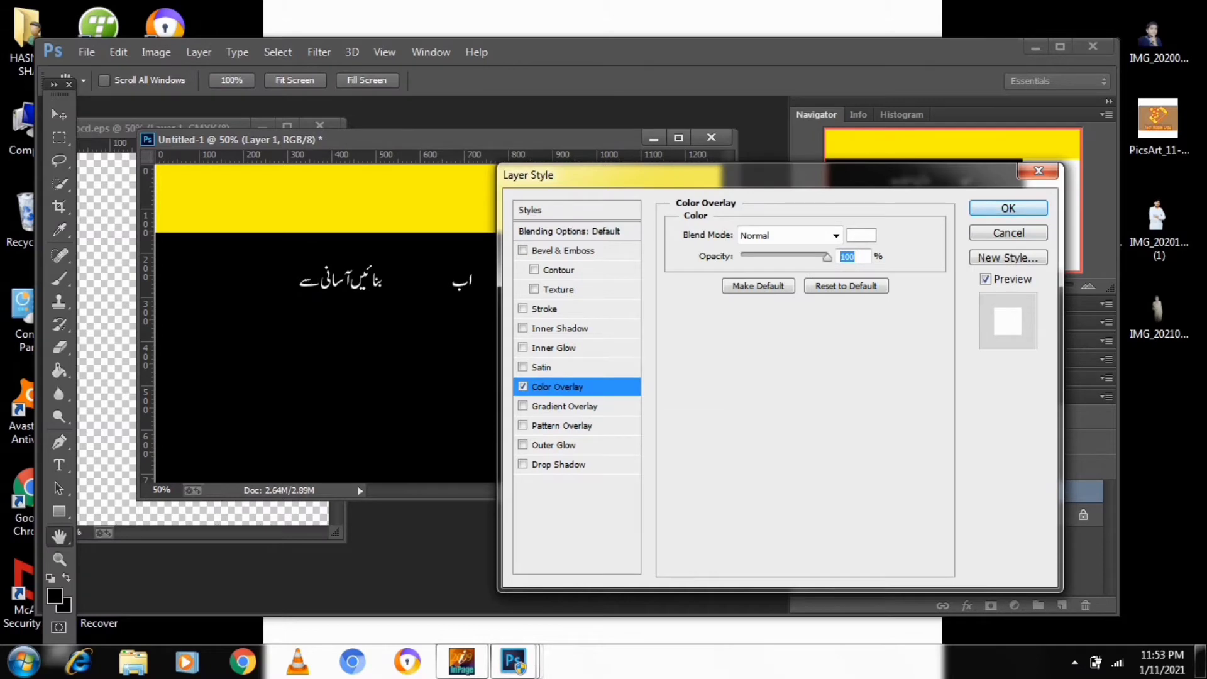
{"action": "key", "text": "Return"}
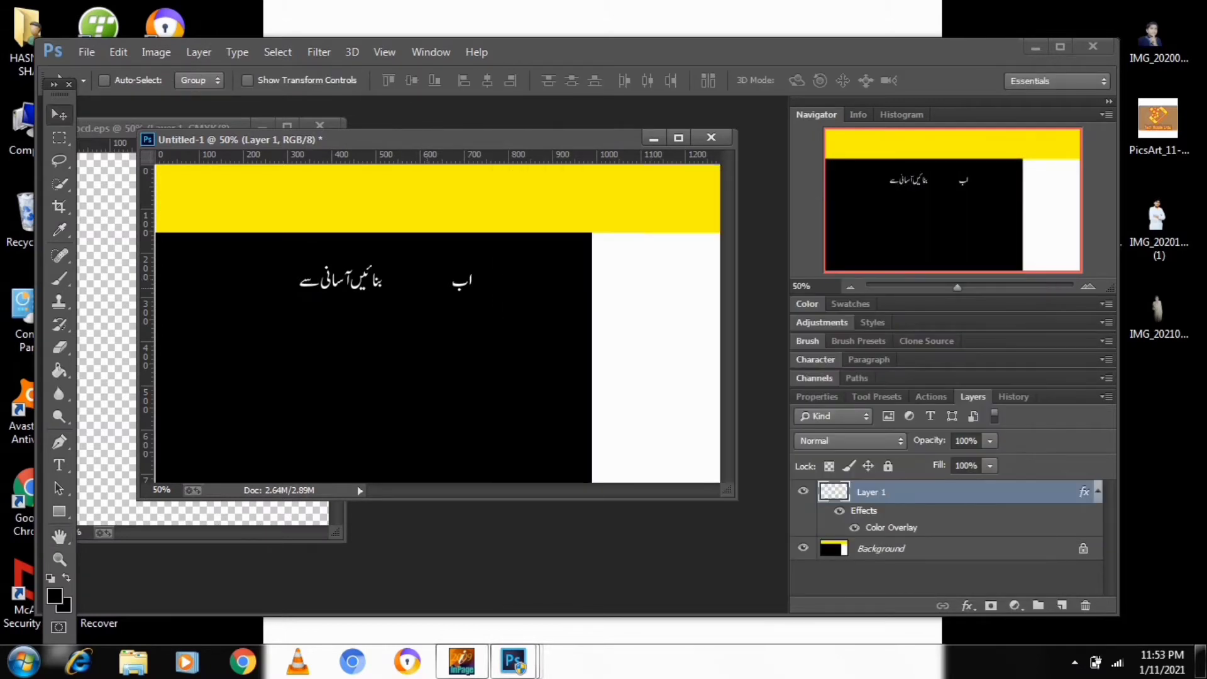
Step: Transform the Urdu text to about 248% width and 371% height, spanning the black area just below the yellow strip, and apply it
{"action": "key", "text": "ctrl+t"}
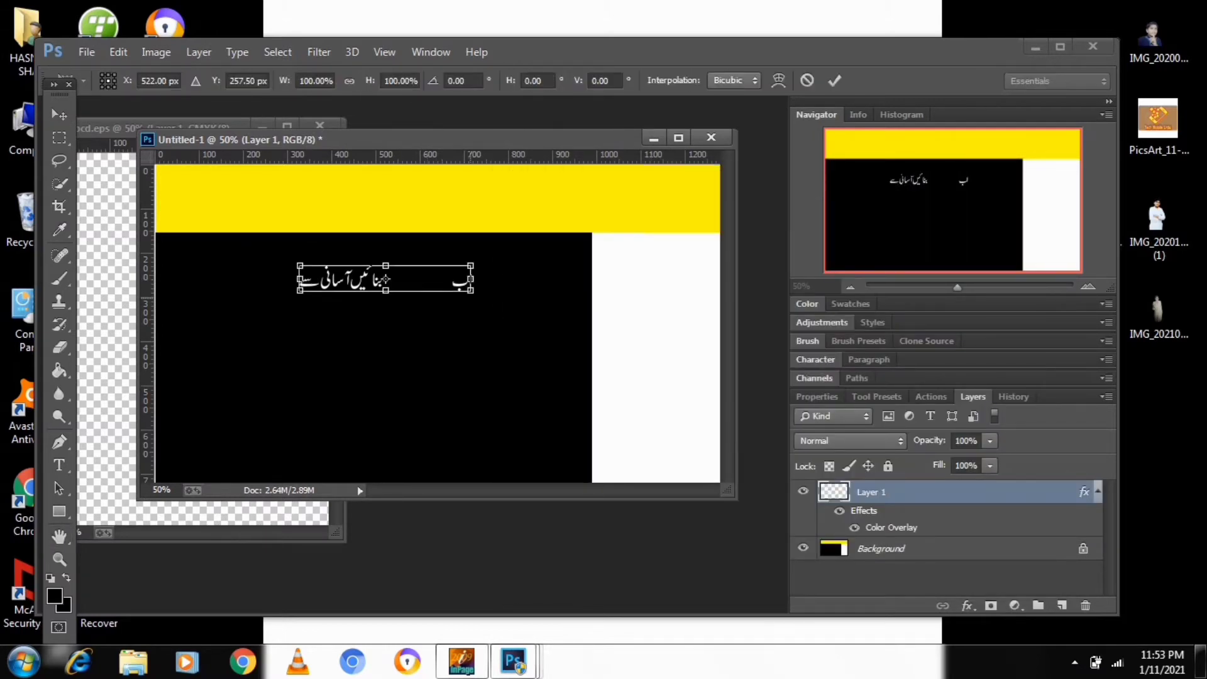
{"action": "left_click_drag", "start_coordinate": [471, 291], "coordinate": [594, 354]}
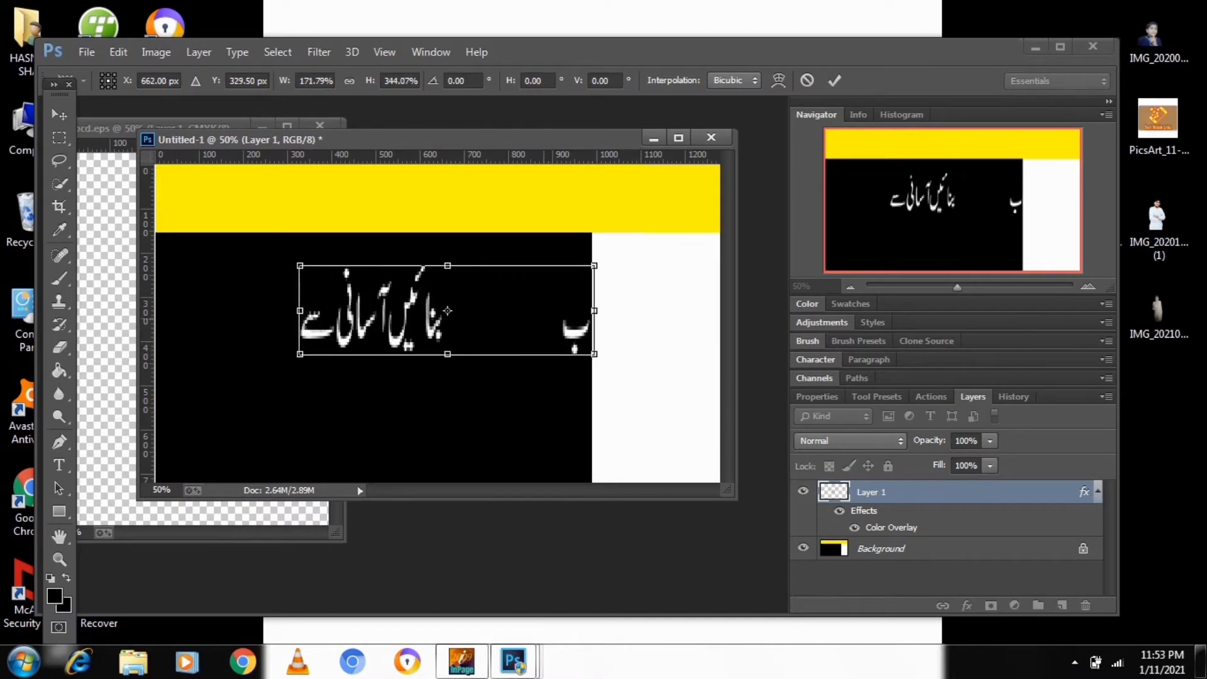
{"action": "left_click_drag", "start_coordinate": [544, 268], "coordinate": [437, 254]}
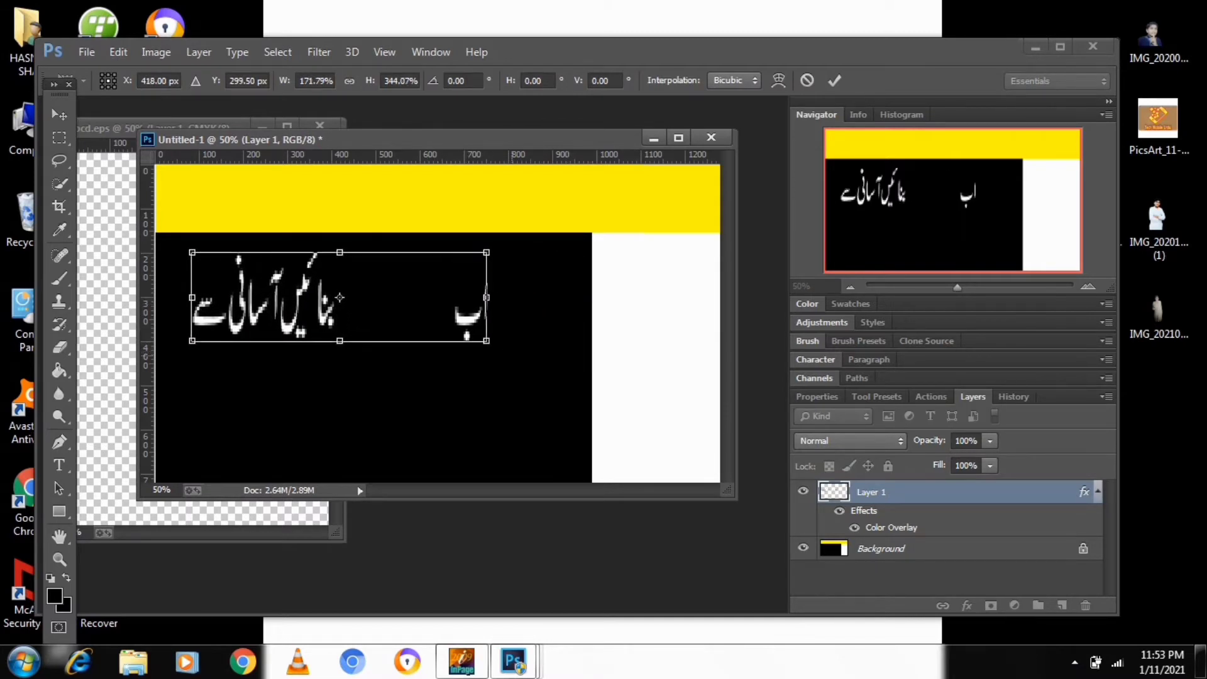
{"action": "left_click_drag", "start_coordinate": [486, 297], "coordinate": [560, 300]}
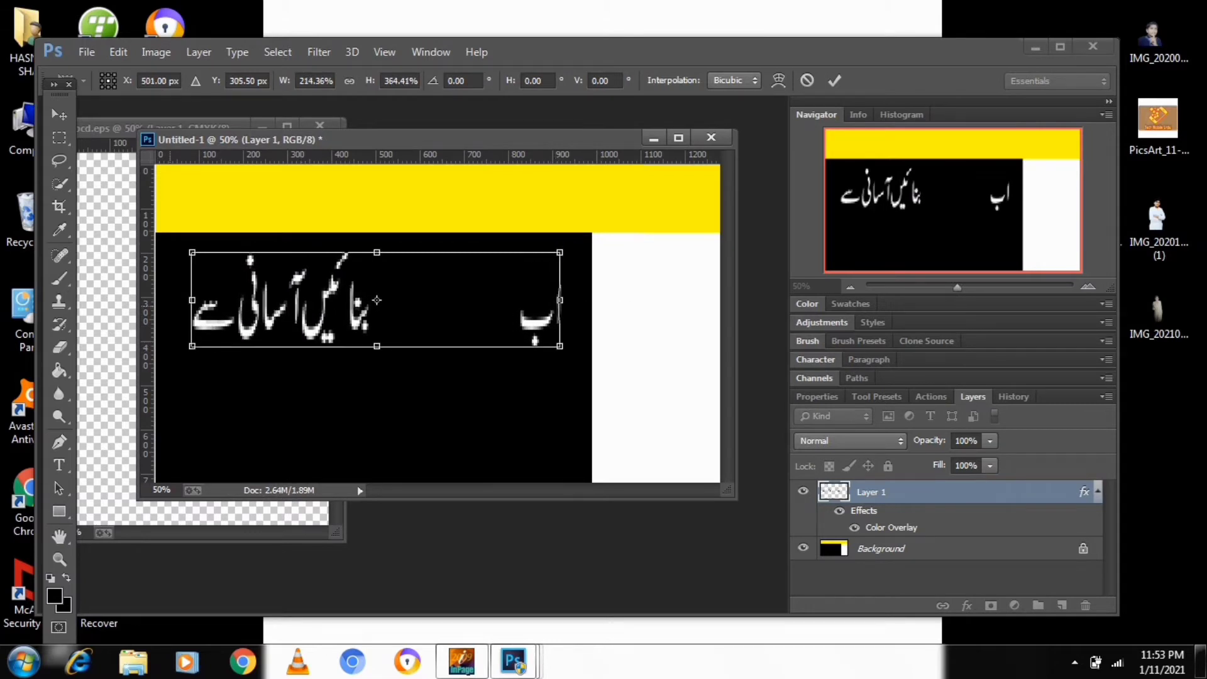
{"action": "left_click_drag", "start_coordinate": [192, 300], "coordinate": [164, 300]}
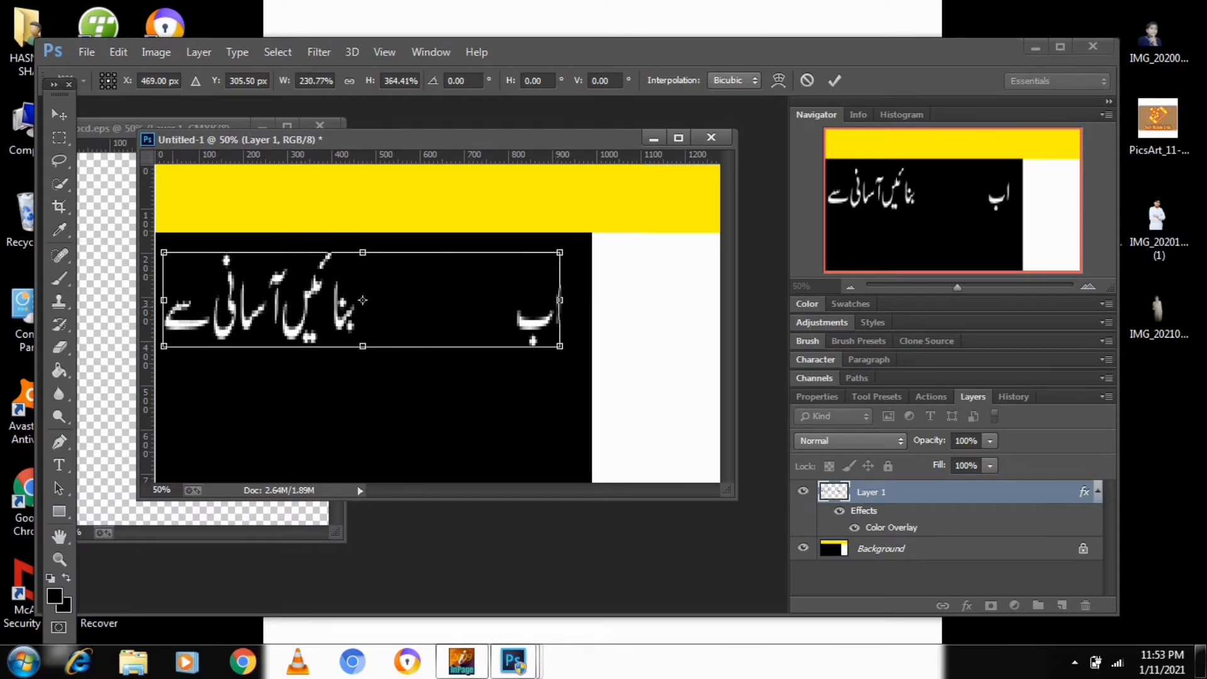
{"action": "left_click_drag", "start_coordinate": [559, 300], "coordinate": [584, 300]}
{"action": "key", "text": "Left"}
{"action": "key", "text": "Left"}
{"action": "key", "text": "Down"}
{"action": "key", "text": "Down"}
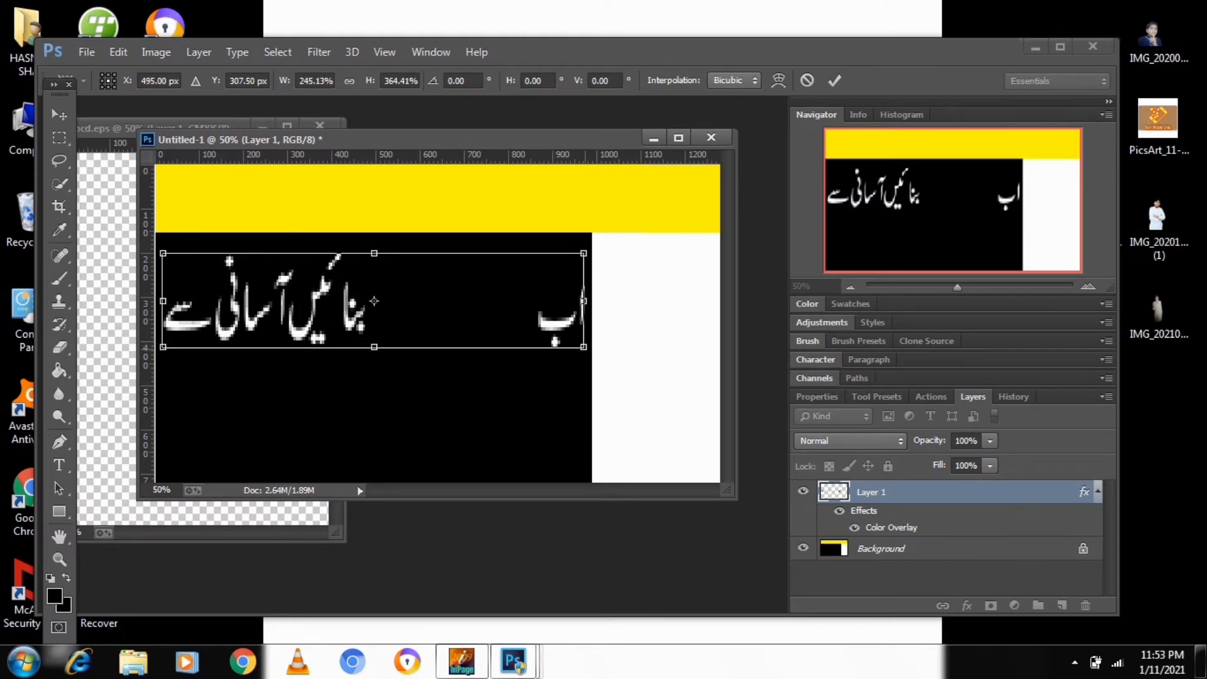
{"action": "left_click_drag", "start_coordinate": [583, 346], "coordinate": [588, 348]}
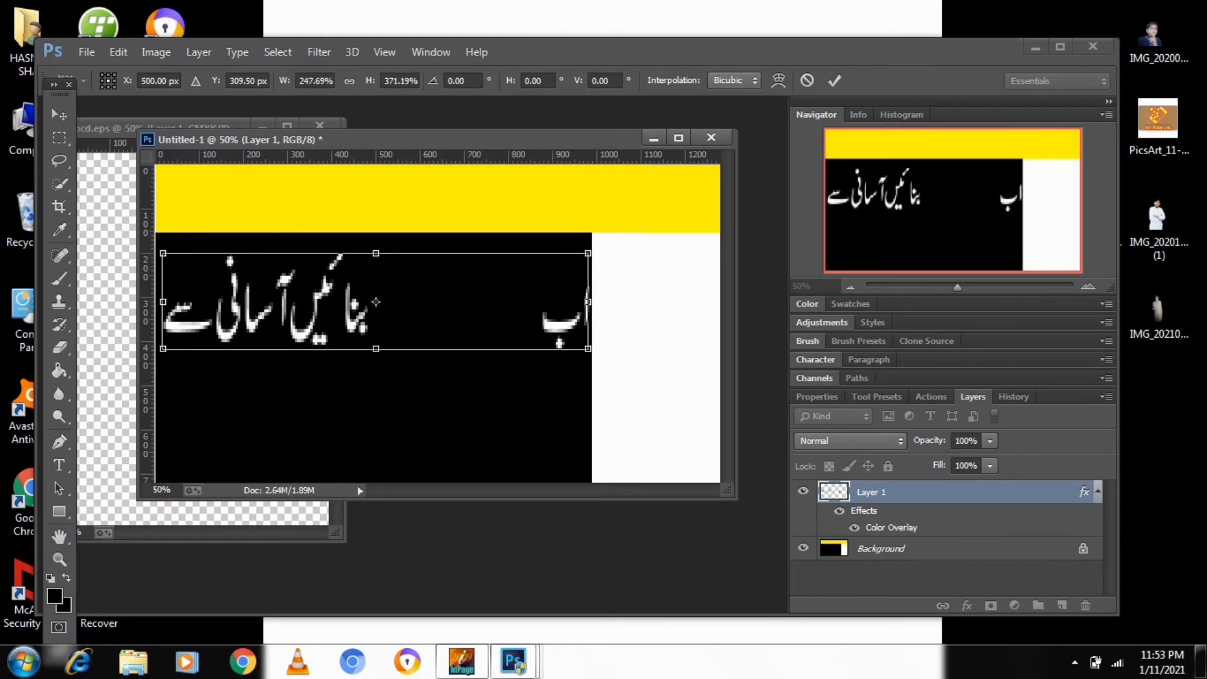
{"action": "left_click", "coordinate": [59, 138]}
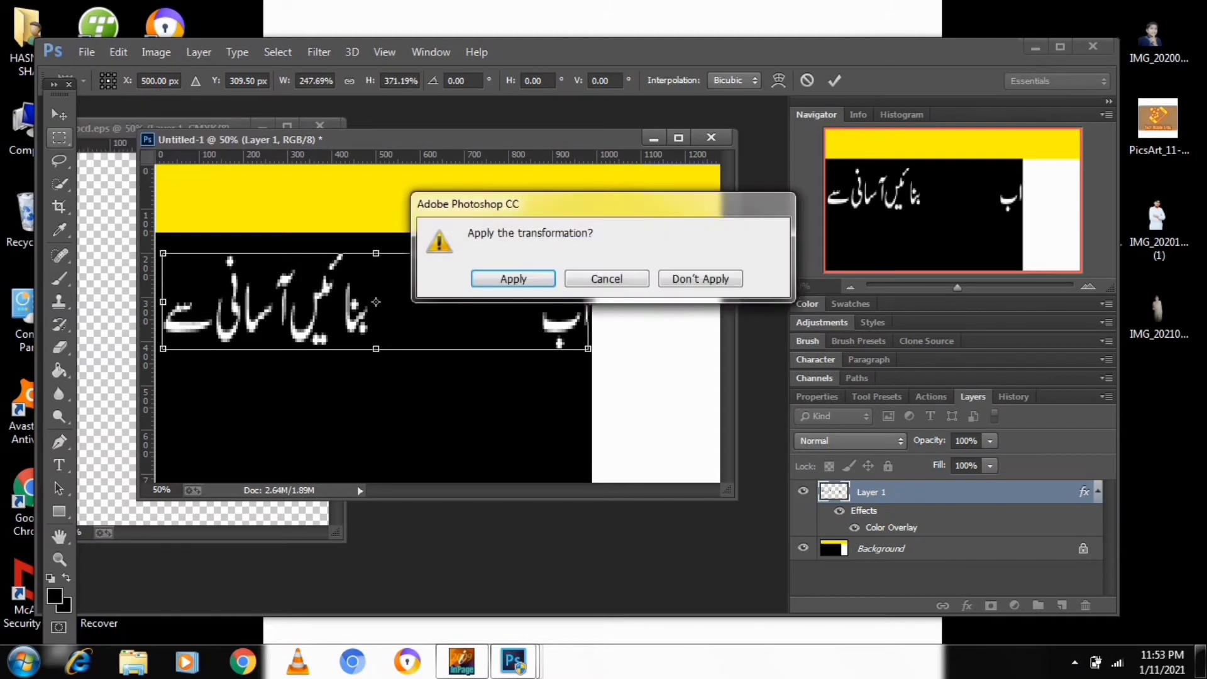
{"action": "key", "text": "Return"}
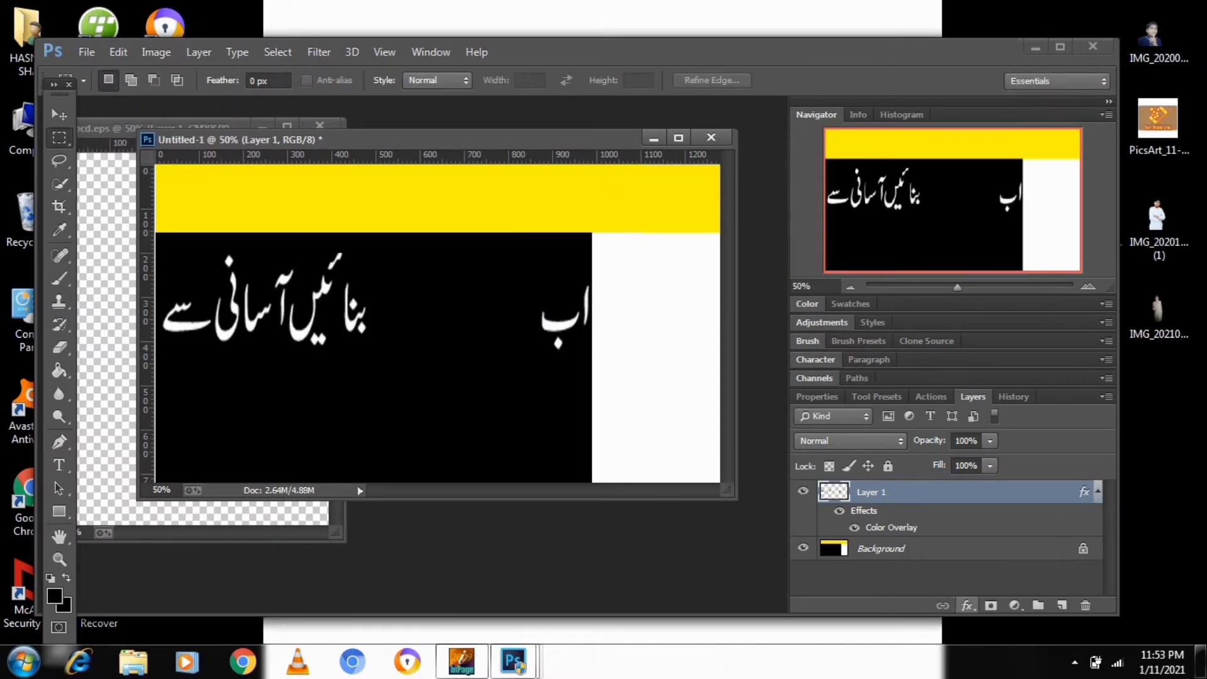
Step: Add an Outer Glow to the Urdu text layer and set its glow colour to blue 1800ff
{"action": "left_click", "coordinate": [967, 605]}
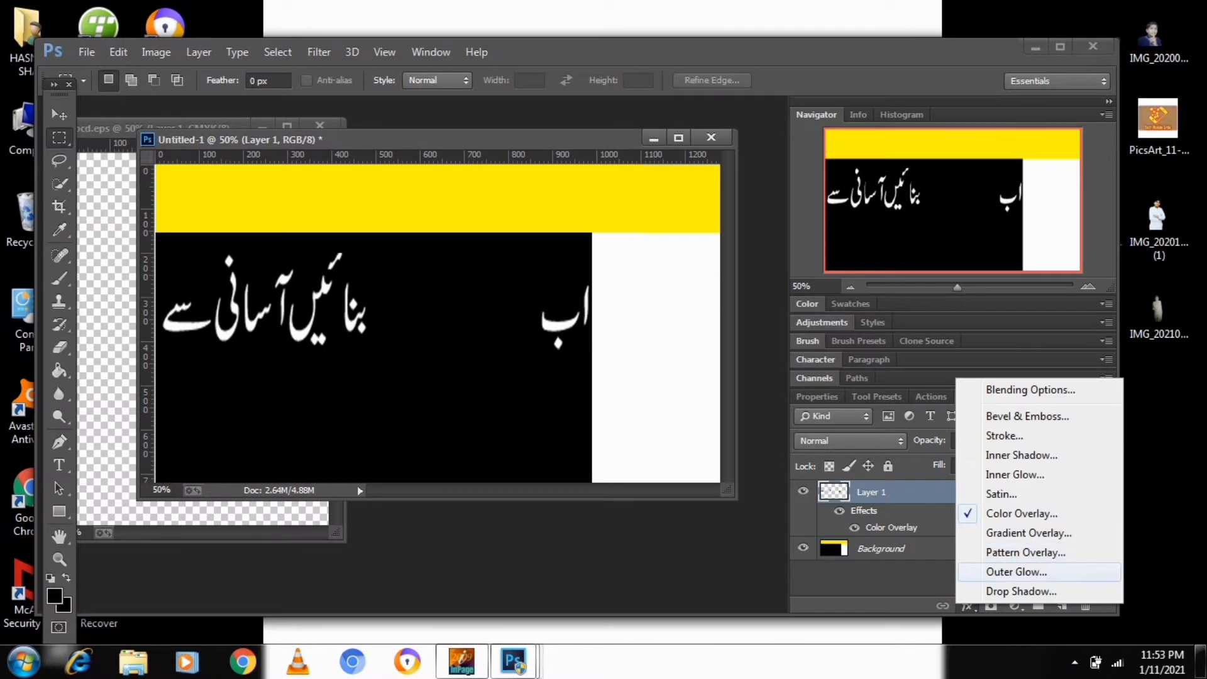
{"action": "left_click", "coordinate": [1018, 571]}
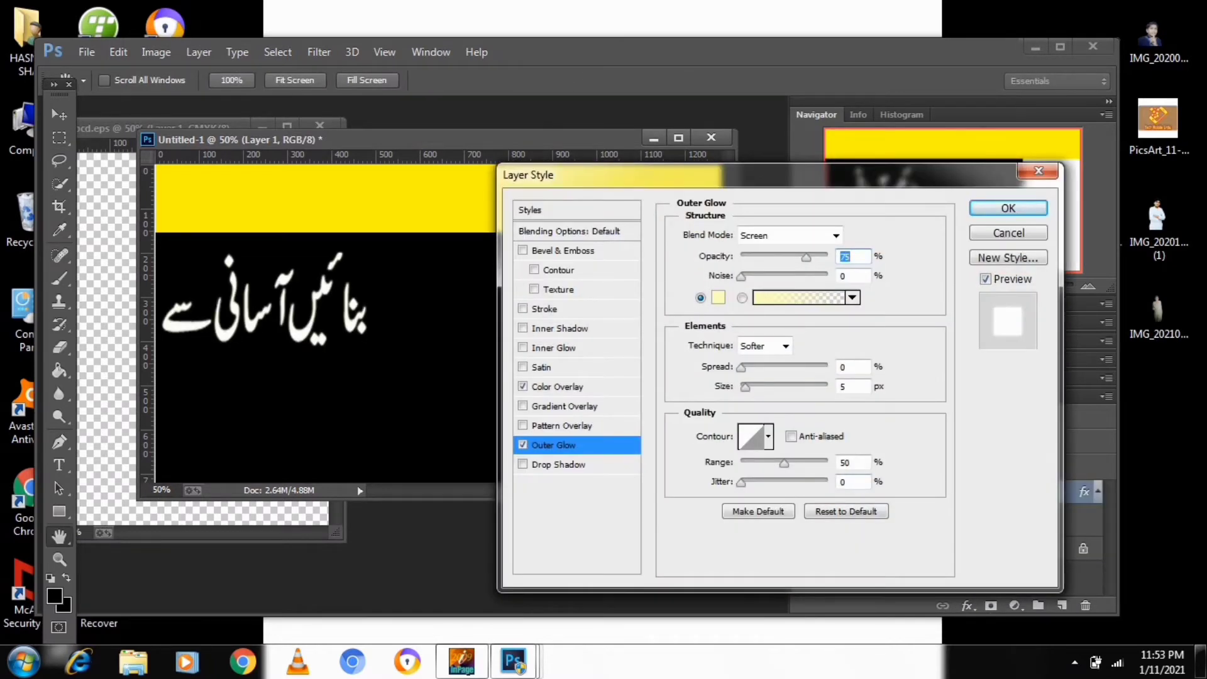
{"action": "left_click", "coordinate": [718, 297]}
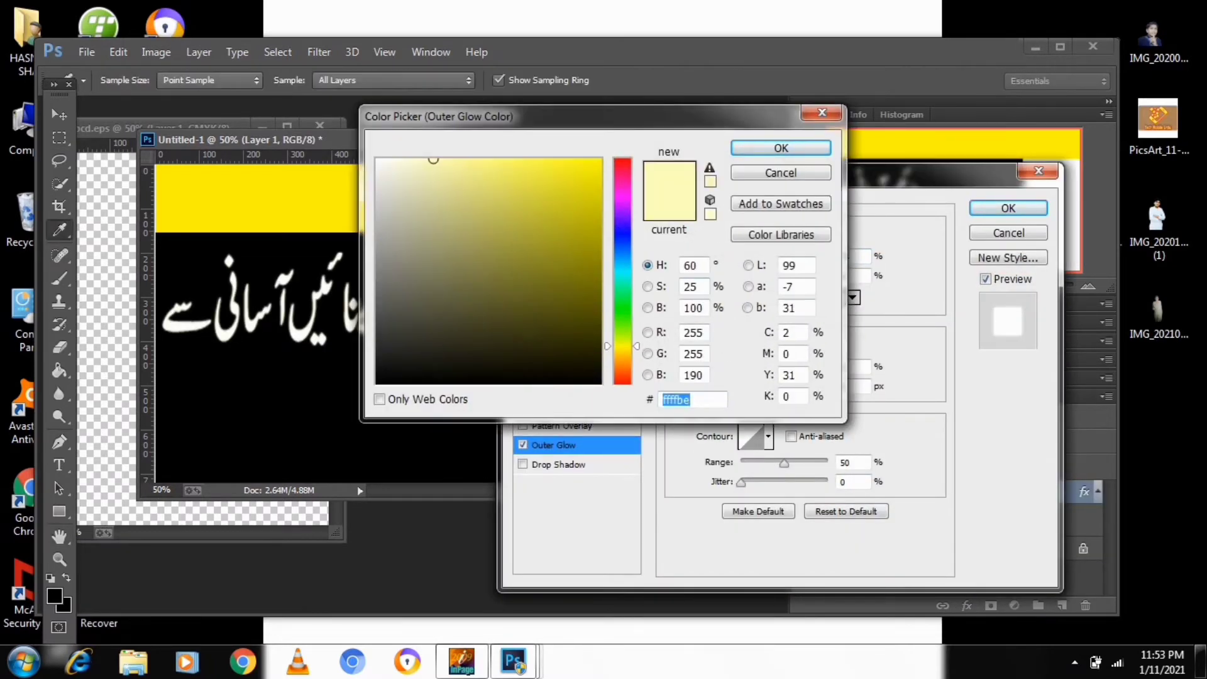
{"action": "left_click", "coordinate": [622, 230]}
{"action": "left_click", "coordinate": [601, 159]}
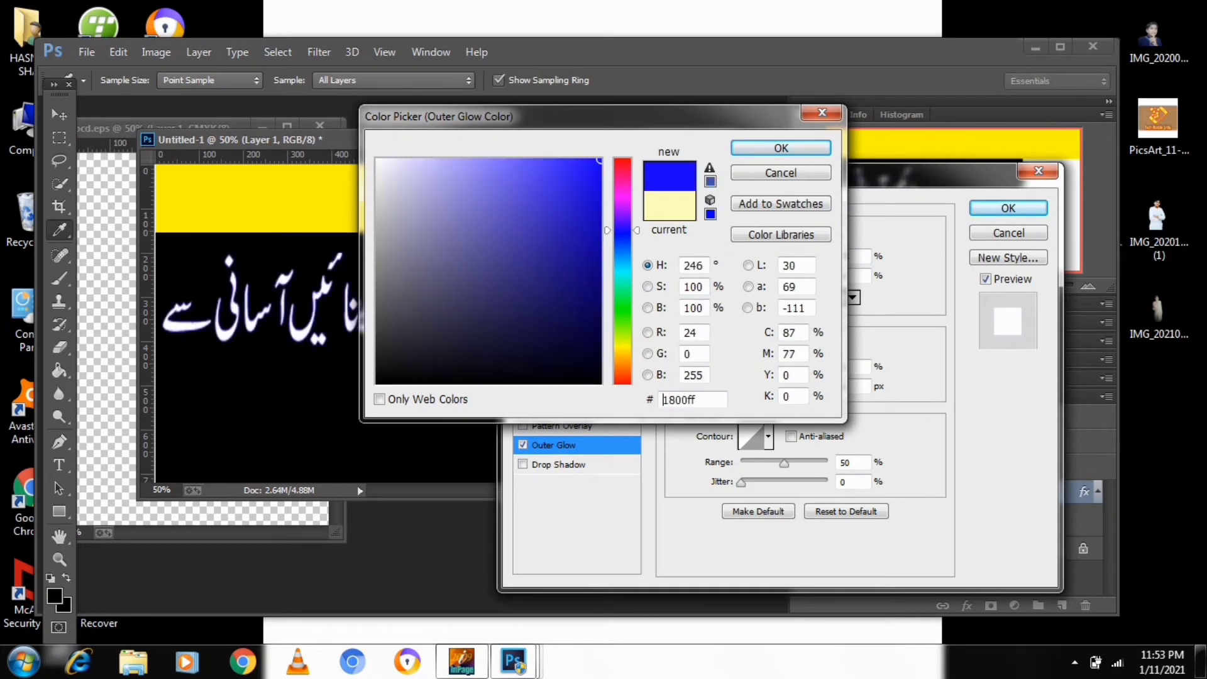
{"action": "key", "text": "Return"}
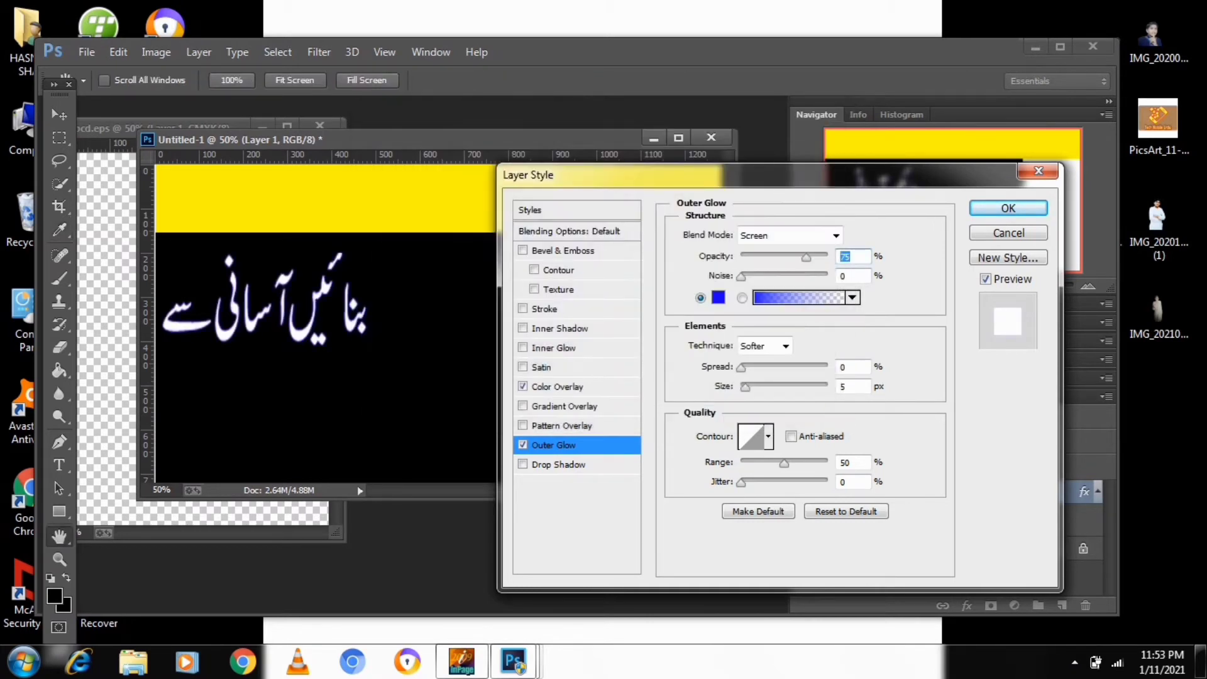
Step: Set the outer glow's size to 90 px and its spread to 6%, and apply the layer style
{"action": "left_click_drag", "start_coordinate": [745, 387], "coordinate": [756, 387]}
{"action": "left_click_drag", "start_coordinate": [777, 387], "coordinate": [746, 367]}
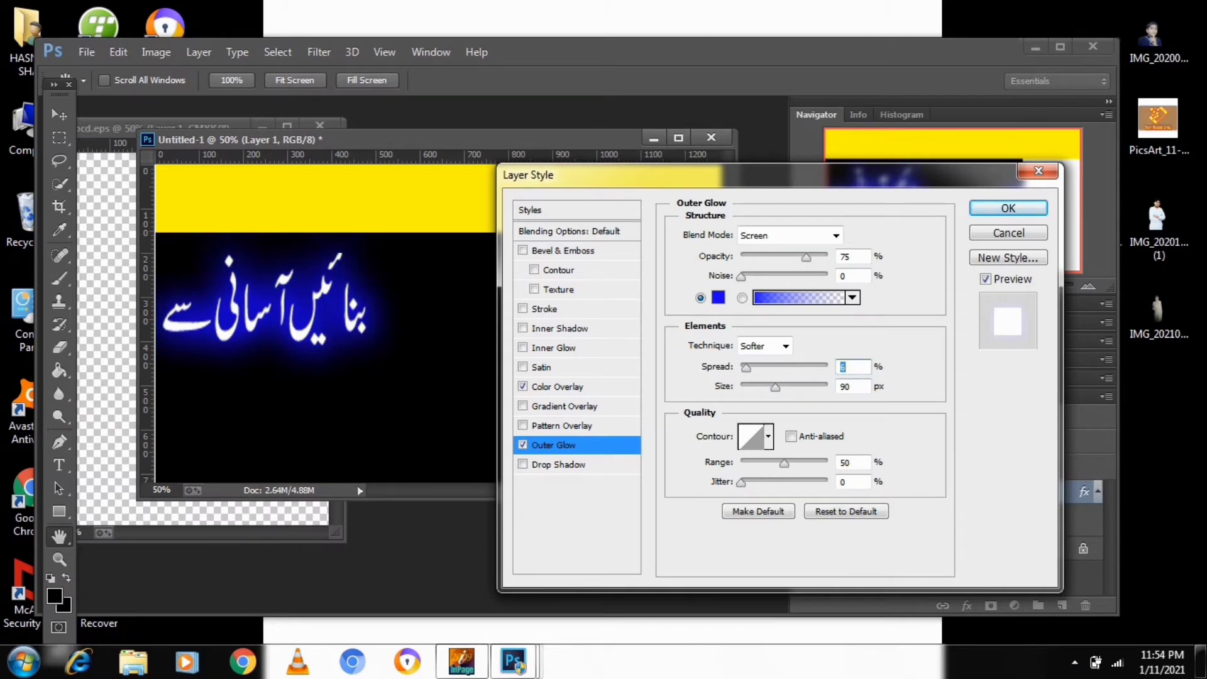
{"action": "left_click_drag", "start_coordinate": [755, 175], "coordinate": [874, 279]}
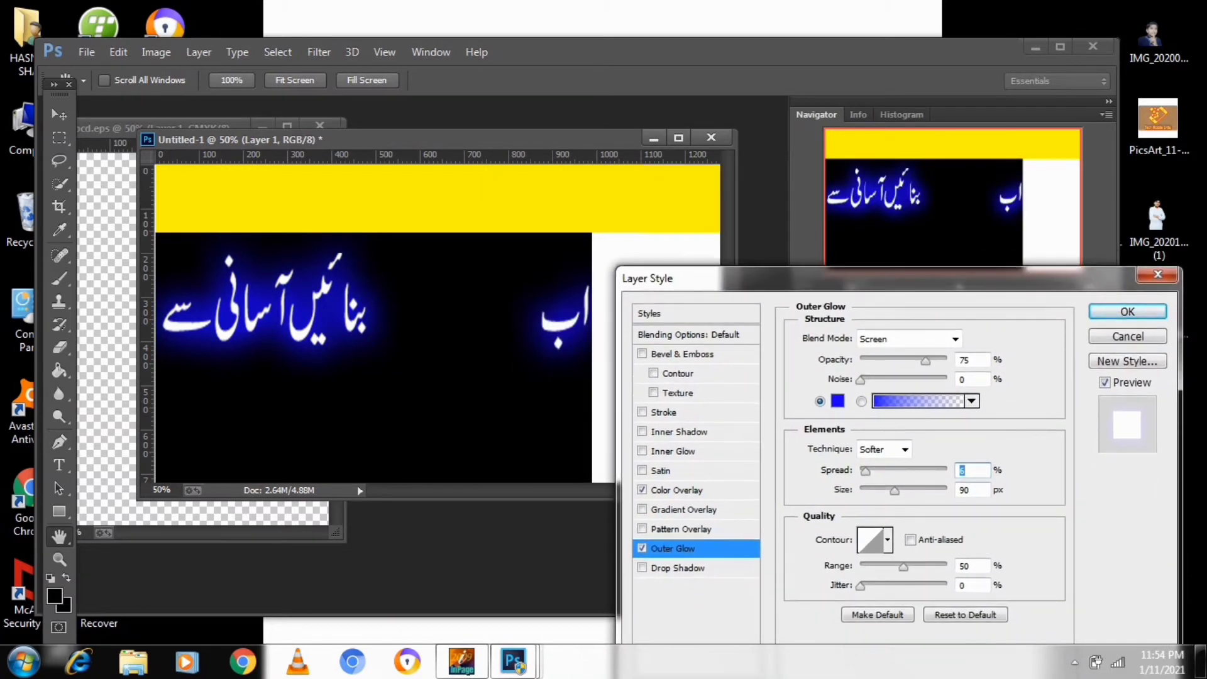
{"action": "key", "text": "Return"}
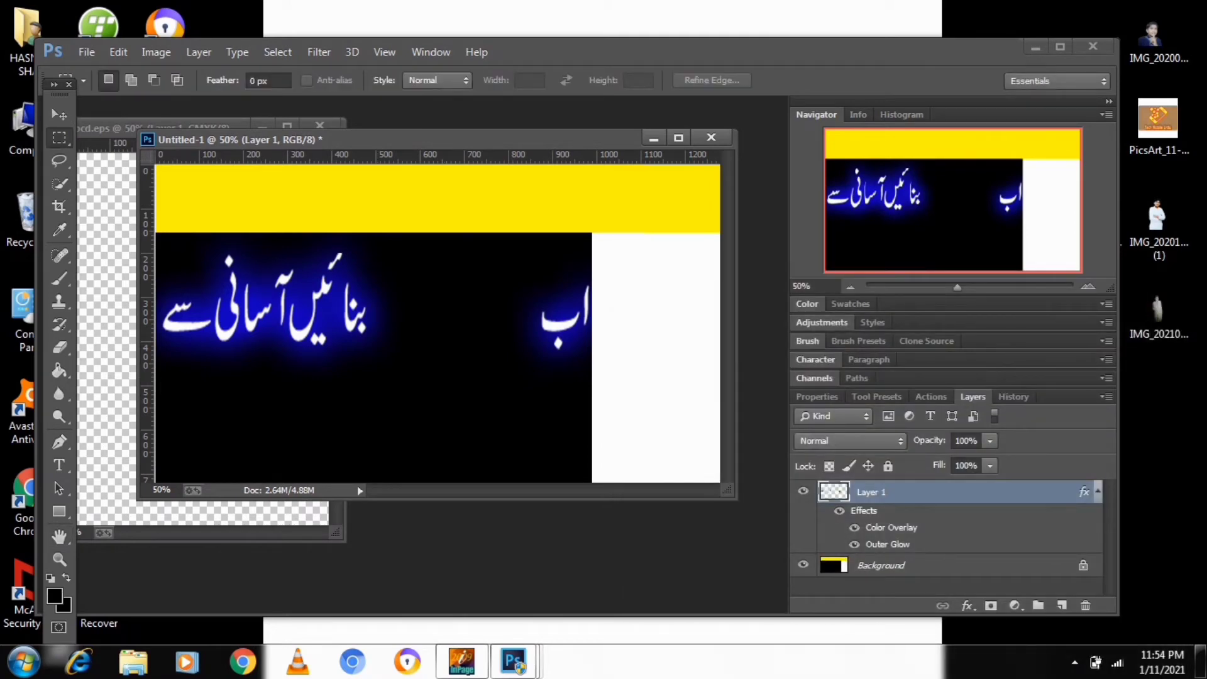
Step: Copy the red word Thumbnail from abcd.eps into Untitled-1, placing it in the gap between the Urdu words
{"action": "left_click_drag", "start_coordinate": [182, 125], "coordinate": [175, 126]}
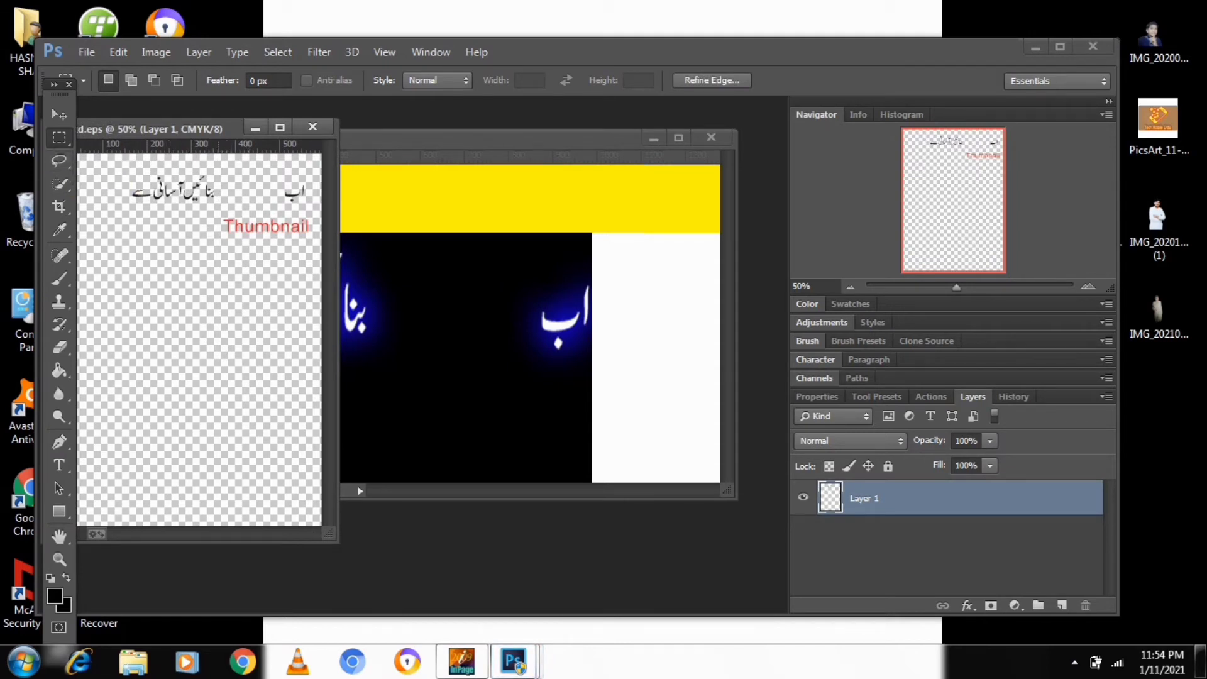
{"action": "left_click_drag", "start_coordinate": [204, 129], "coordinate": [151, 136]}
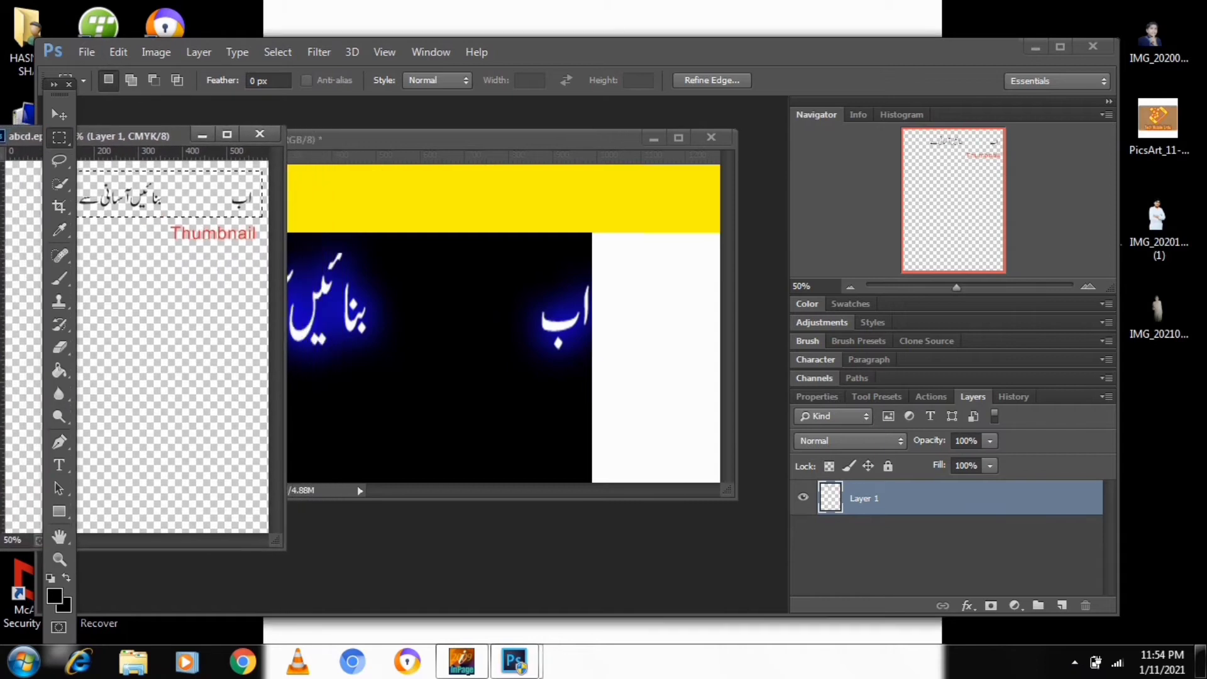
{"action": "left_click_drag", "start_coordinate": [157, 206], "coordinate": [162, 165]}
{"action": "left_click_drag", "start_coordinate": [163, 217], "coordinate": [262, 250]}
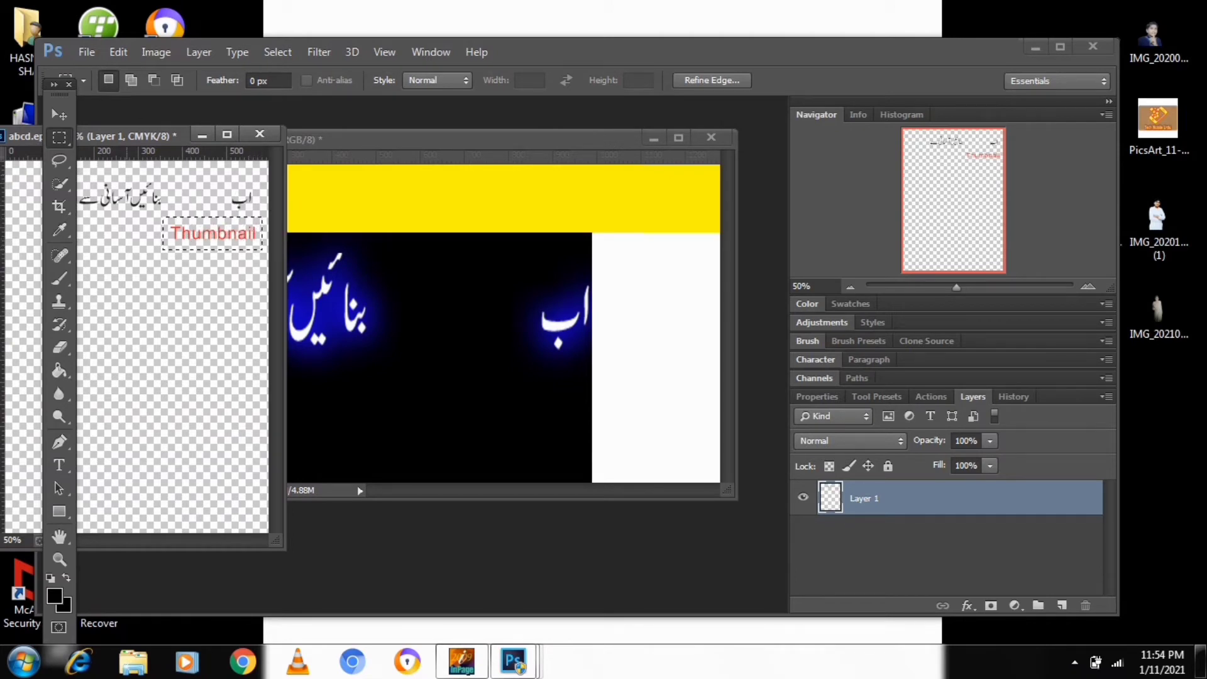
{"action": "key", "text": "v"}
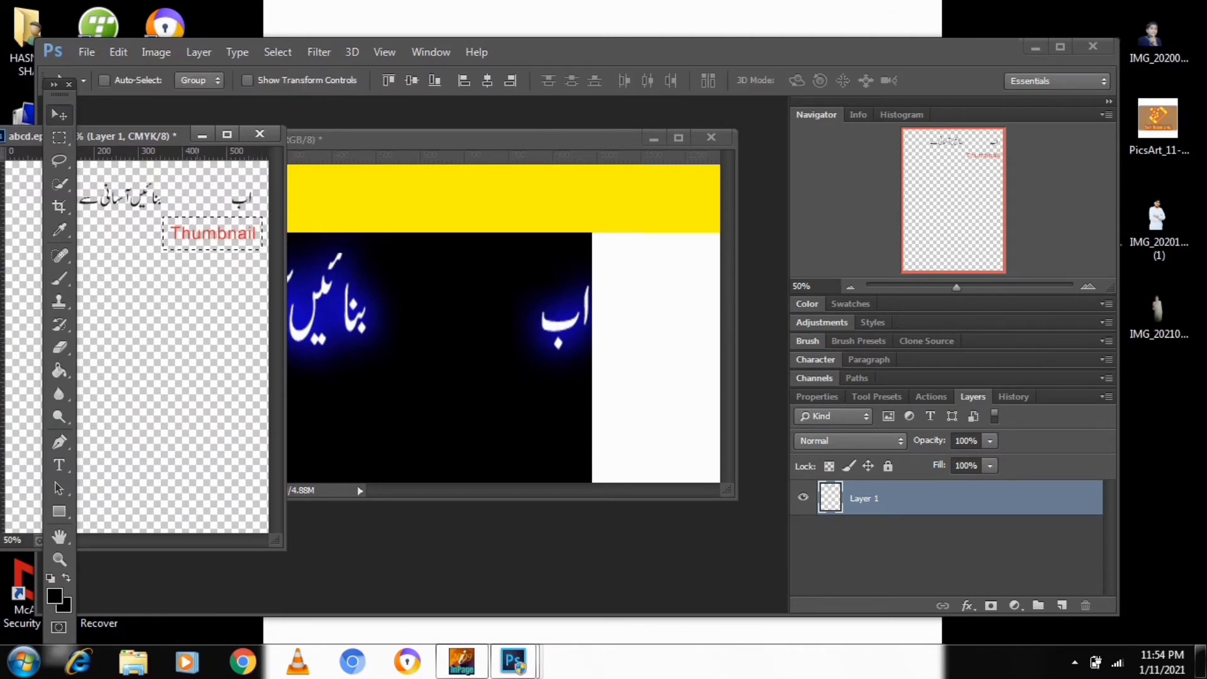
{"action": "left_click_drag", "start_coordinate": [255, 245], "coordinate": [497, 317]}
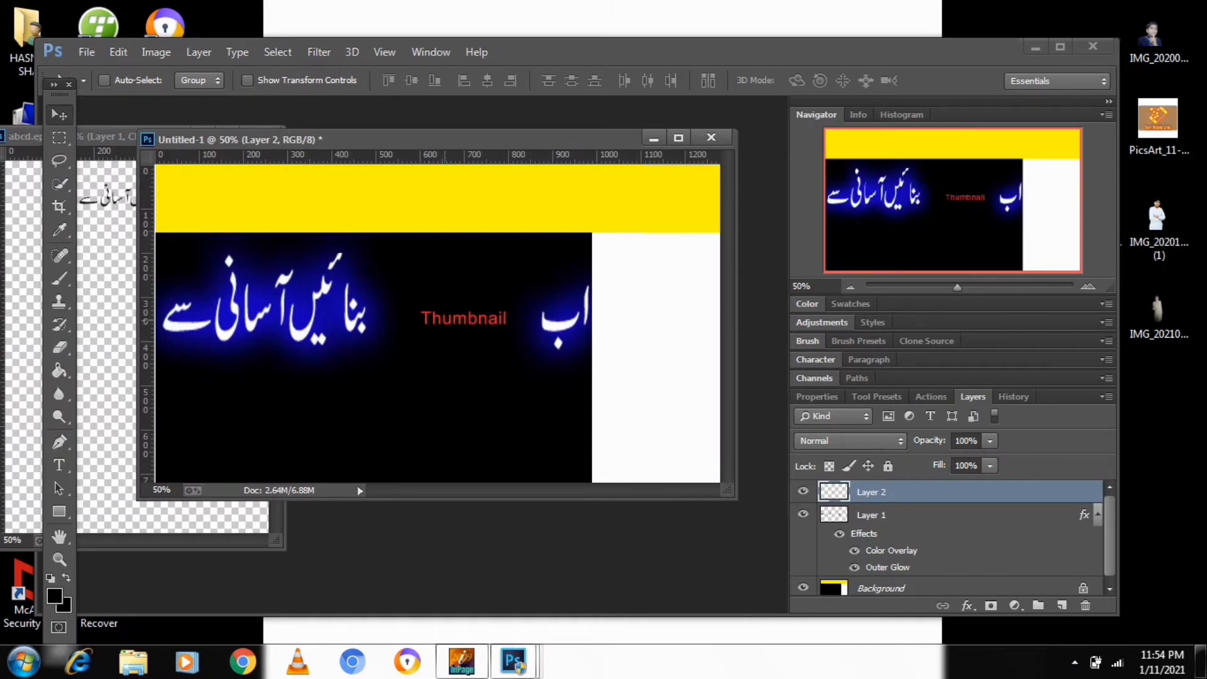
Step: Transform the red word Thumbnail to about 168% width and 470% height, filling the gap in the Urdu text, and apply it
{"action": "key", "text": "ctrl+t"}
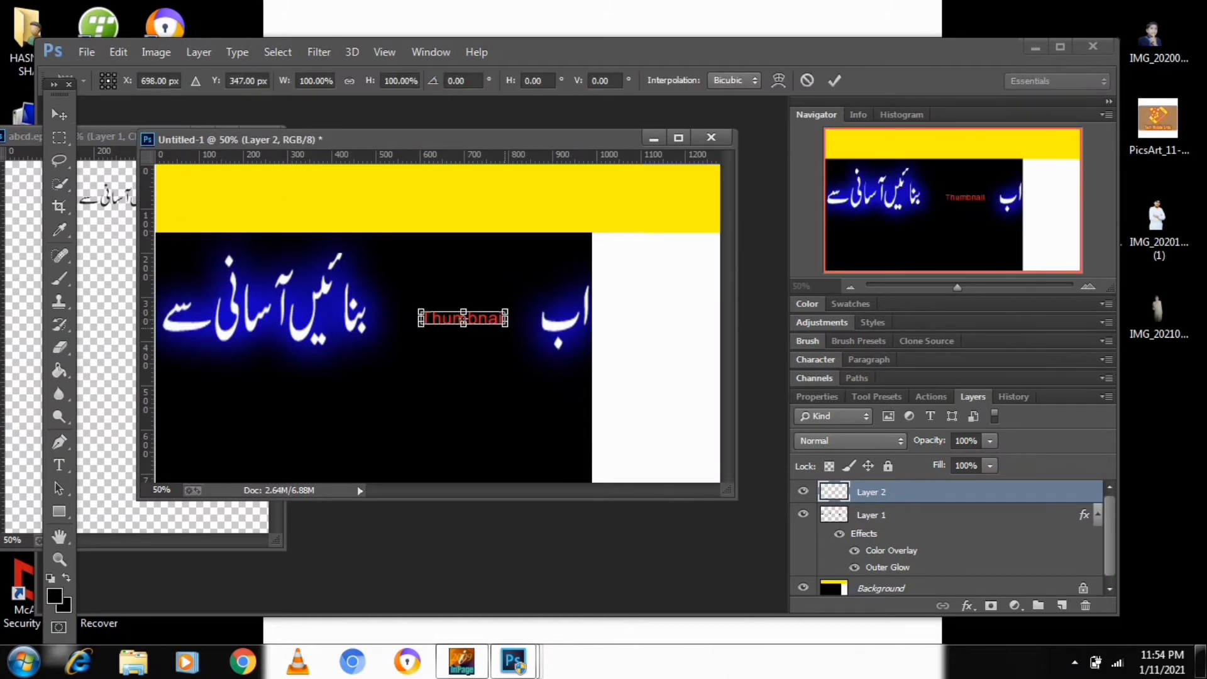
{"action": "left_click_drag", "start_coordinate": [504, 325], "coordinate": [524, 348]}
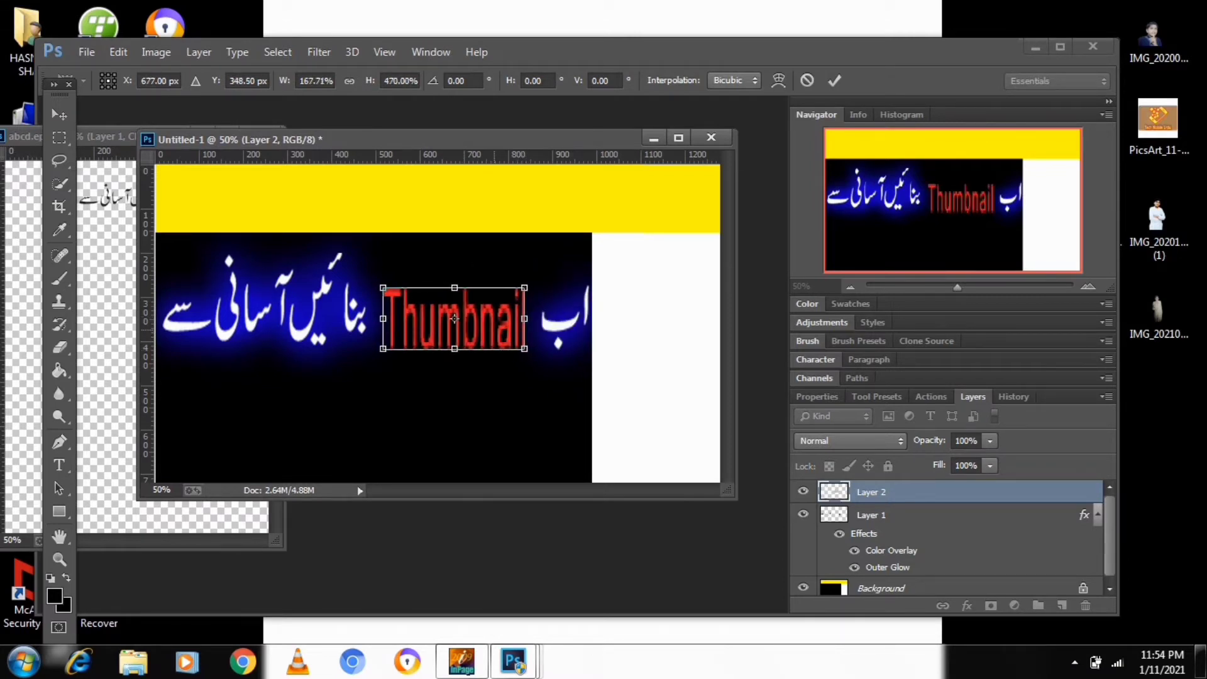
{"action": "mouse_move", "coordinate": [454, 319]}
{"action": "left_mouse_down"}
{"action": "mouse_move", "coordinate": [441, 319]}
{"action": "mouse_move", "coordinate": [454, 319]}
{"action": "left_mouse_up"}
{"action": "key", "text": "v"}
{"action": "key", "text": "m"}
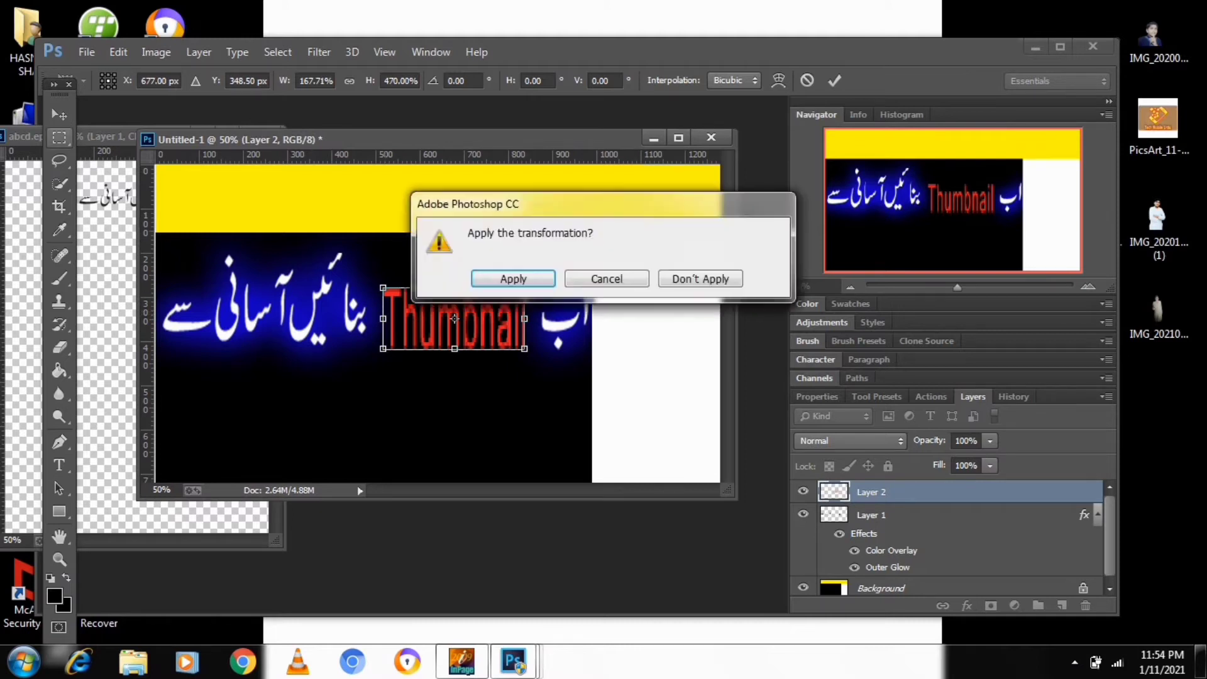
{"action": "key", "text": "Return"}
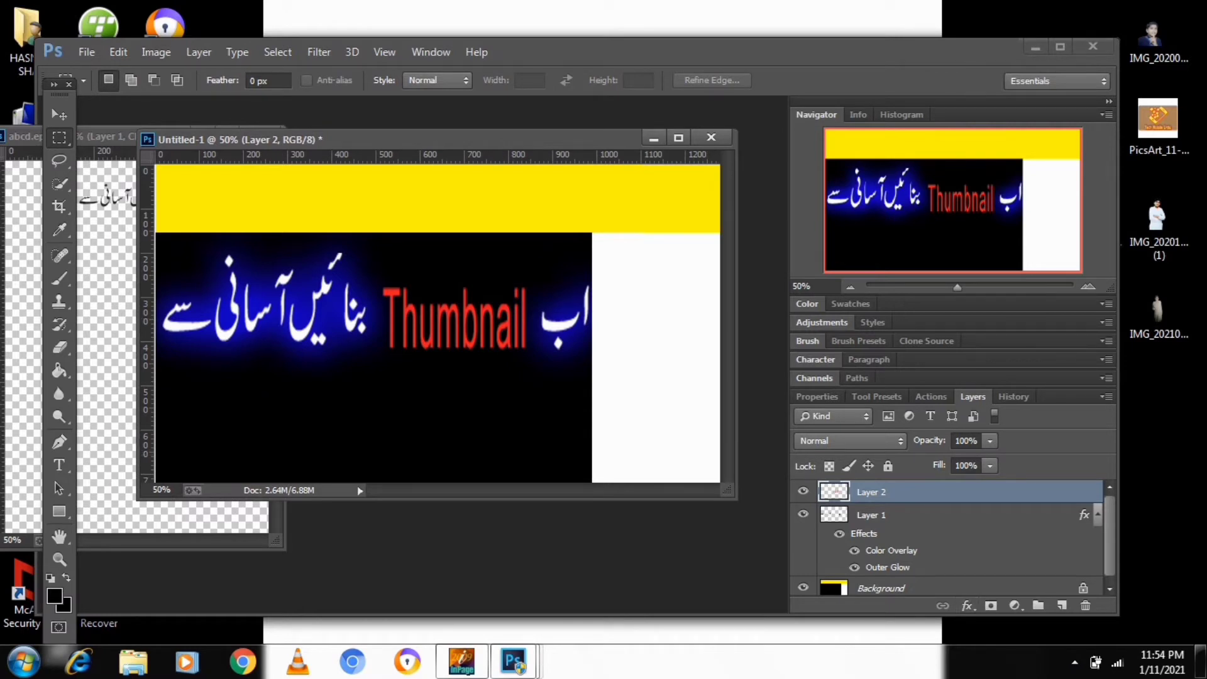
Step: Add an Outer Glow to the red Thumbnail word with a size of 79 px and a spread of 2%
{"action": "left_click", "coordinate": [967, 606]}
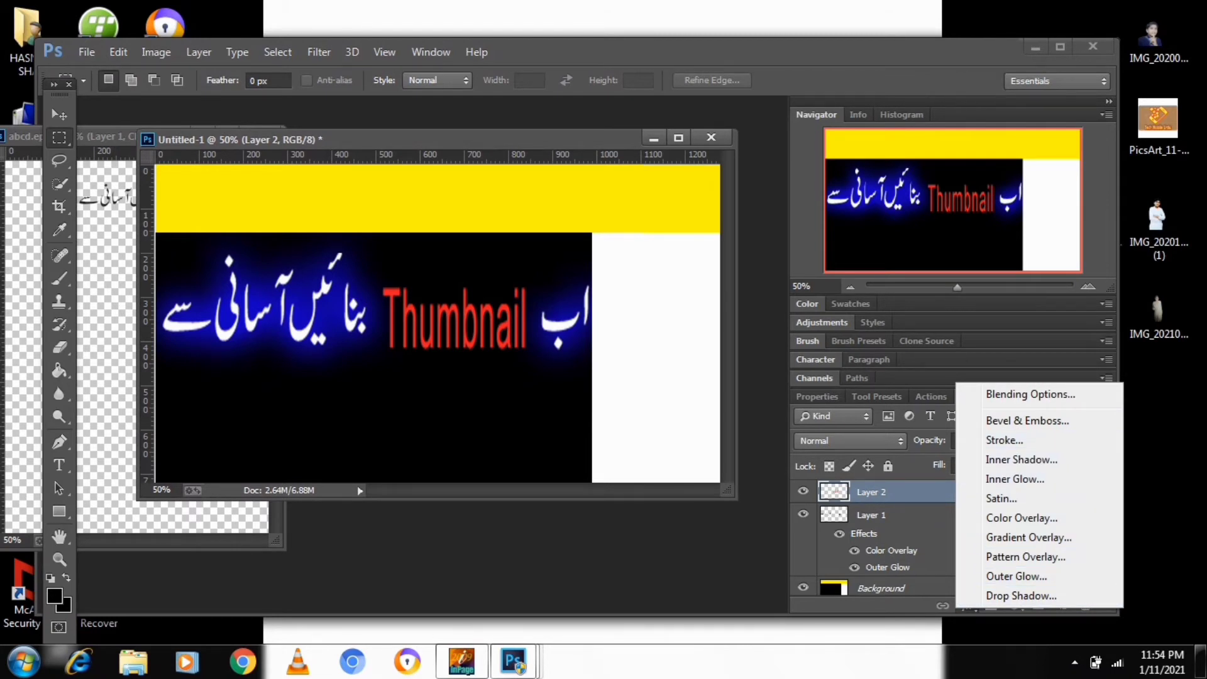
{"action": "left_click", "coordinate": [1016, 576]}
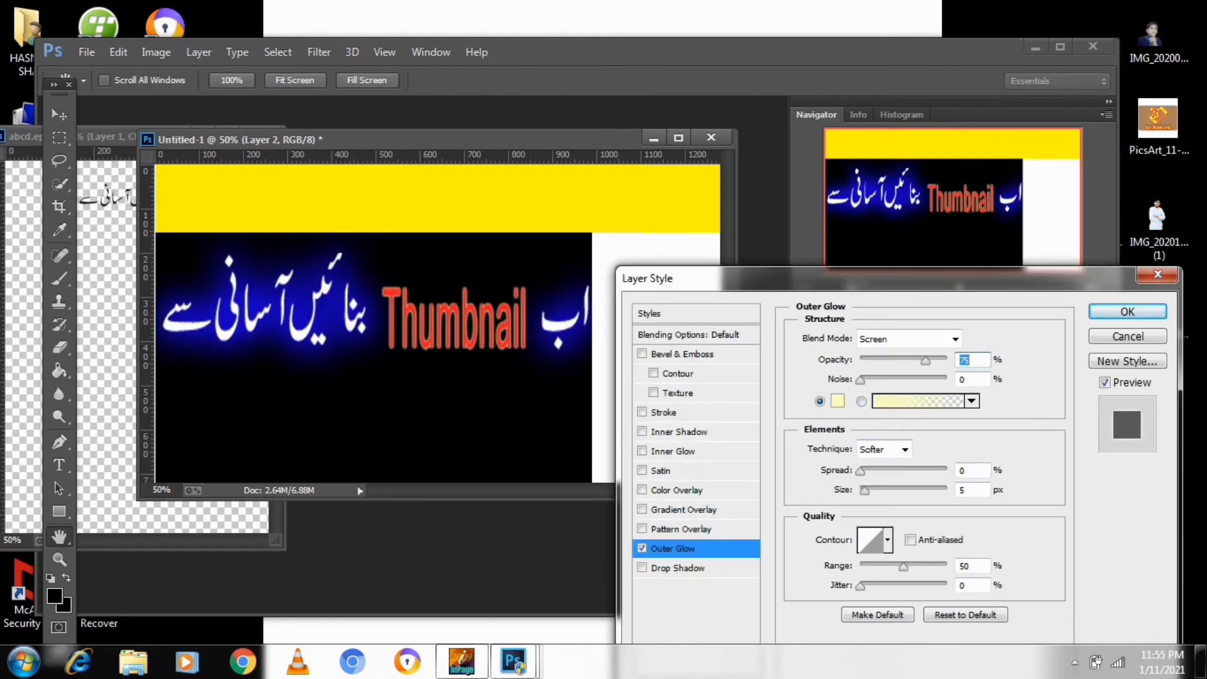
{"action": "mouse_move", "coordinate": [865, 490]}
{"action": "left_mouse_down"}
{"action": "mouse_move", "coordinate": [899, 490]}
{"action": "mouse_move", "coordinate": [862, 471]}
{"action": "left_mouse_up"}
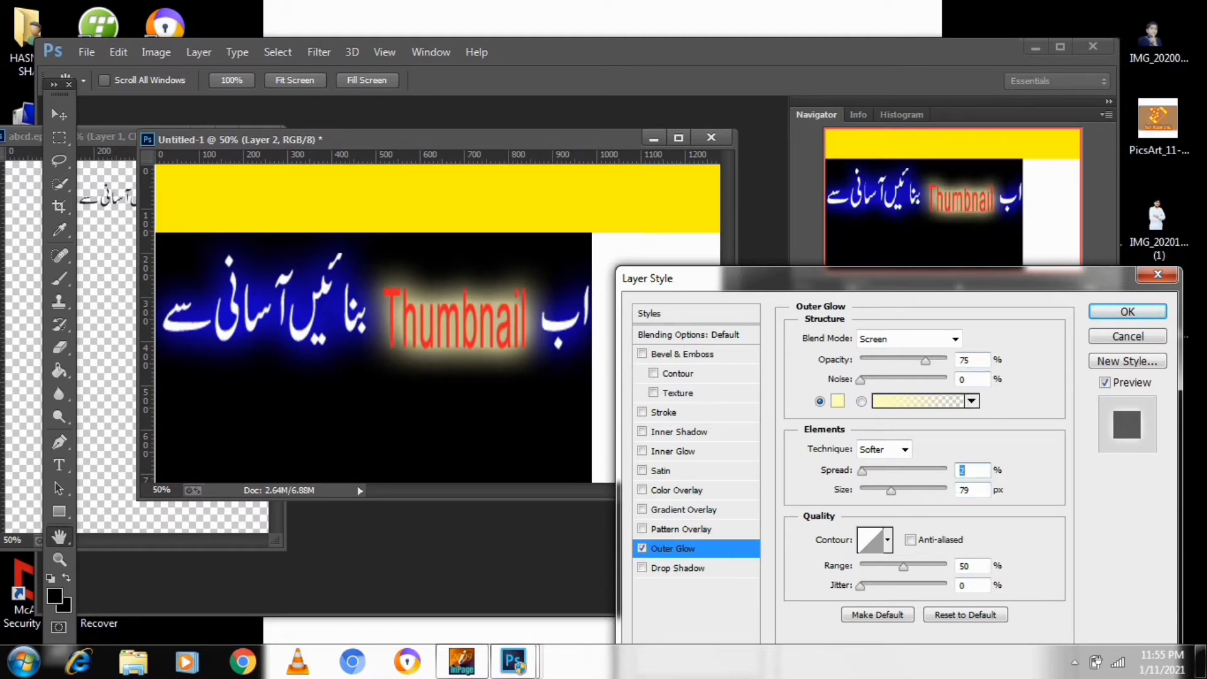
{"action": "key", "text": "Return"}
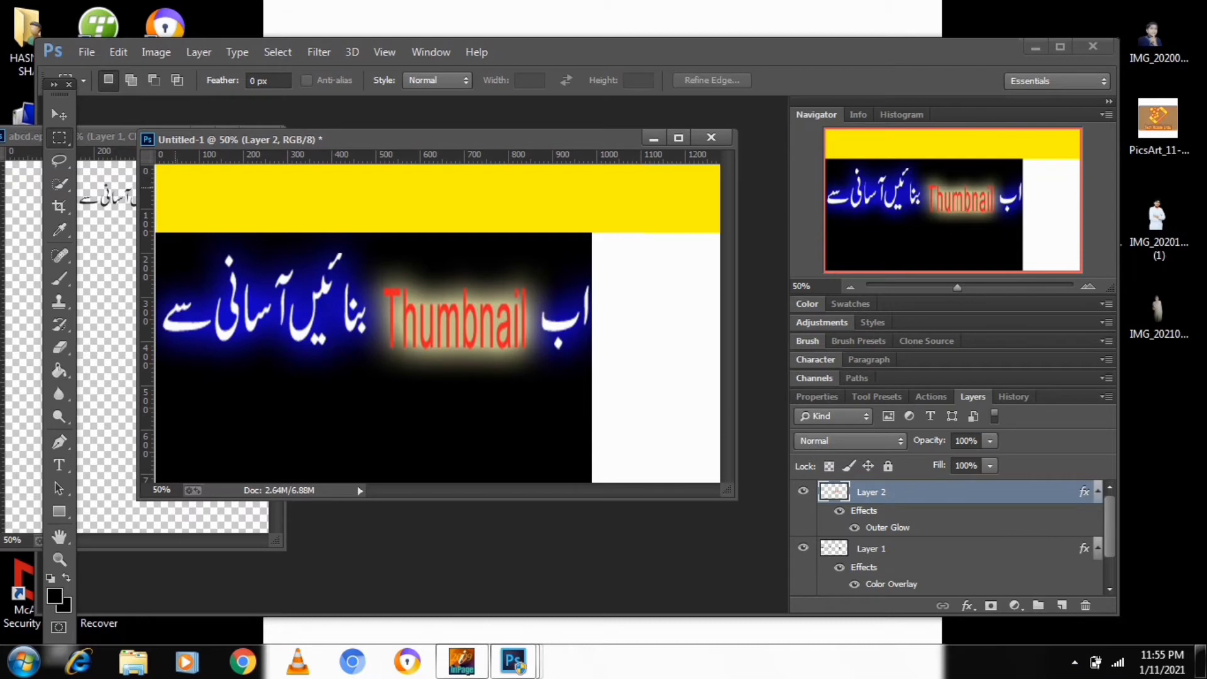
Step: Add the text "How to make Thumbnail on Photoshop" in a text box spanning the yellow strip, in 72 pt Tahoma
{"action": "left_click", "coordinate": [59, 465]}
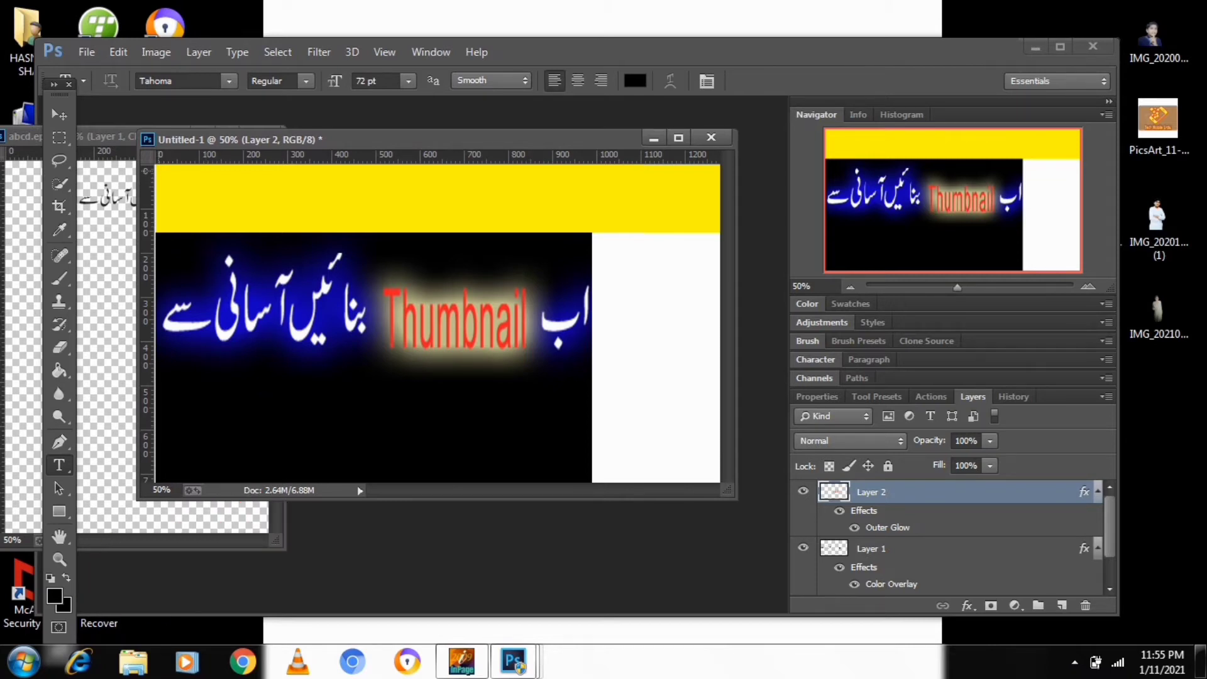
{"action": "left_click_drag", "start_coordinate": [156, 165], "coordinate": [711, 232]}
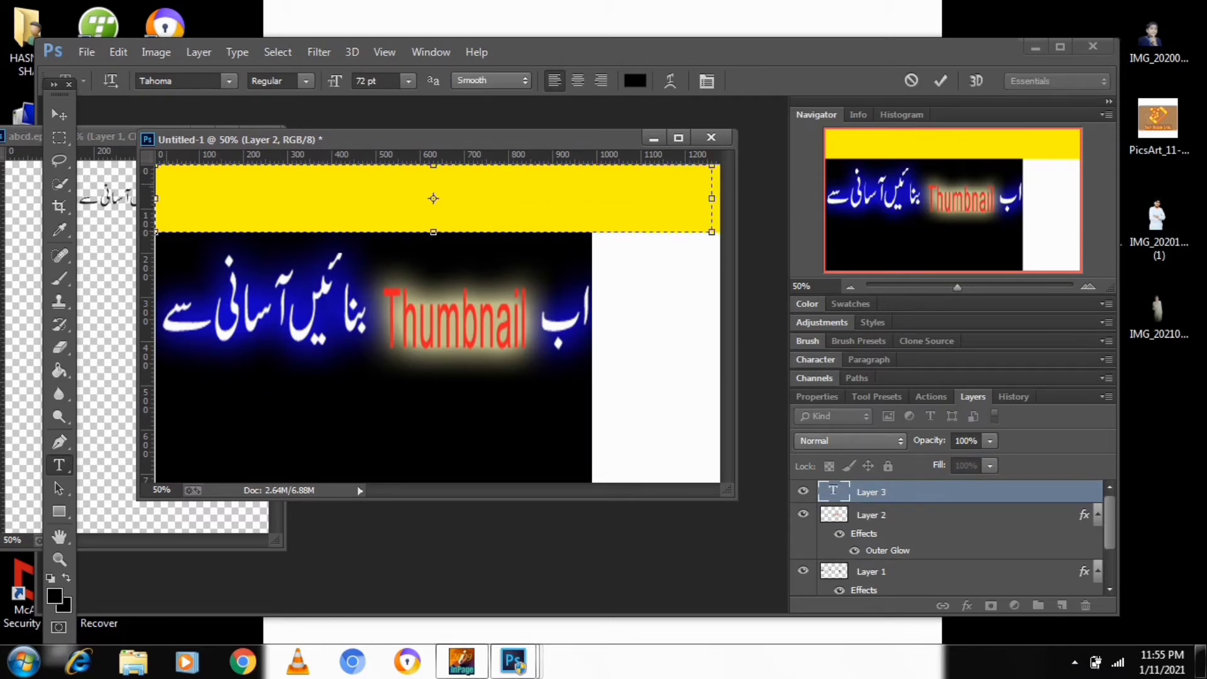
{"action": "type", "text": "How t"}
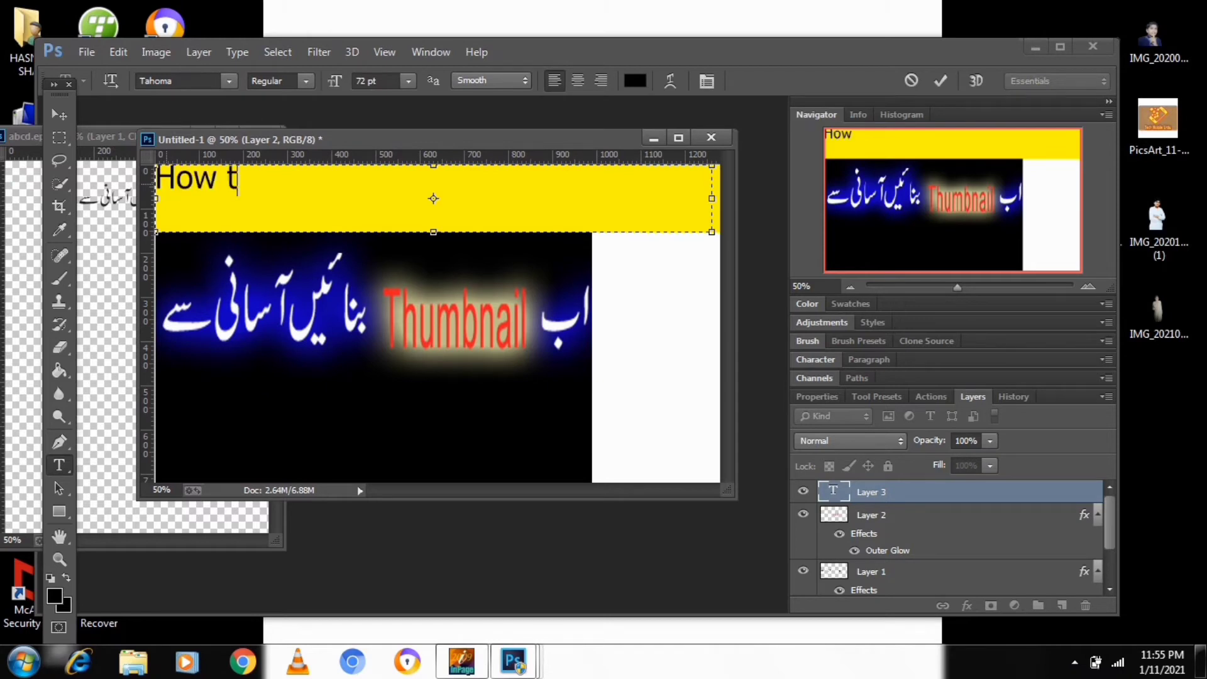
{"action": "type", "text": "o ma"}
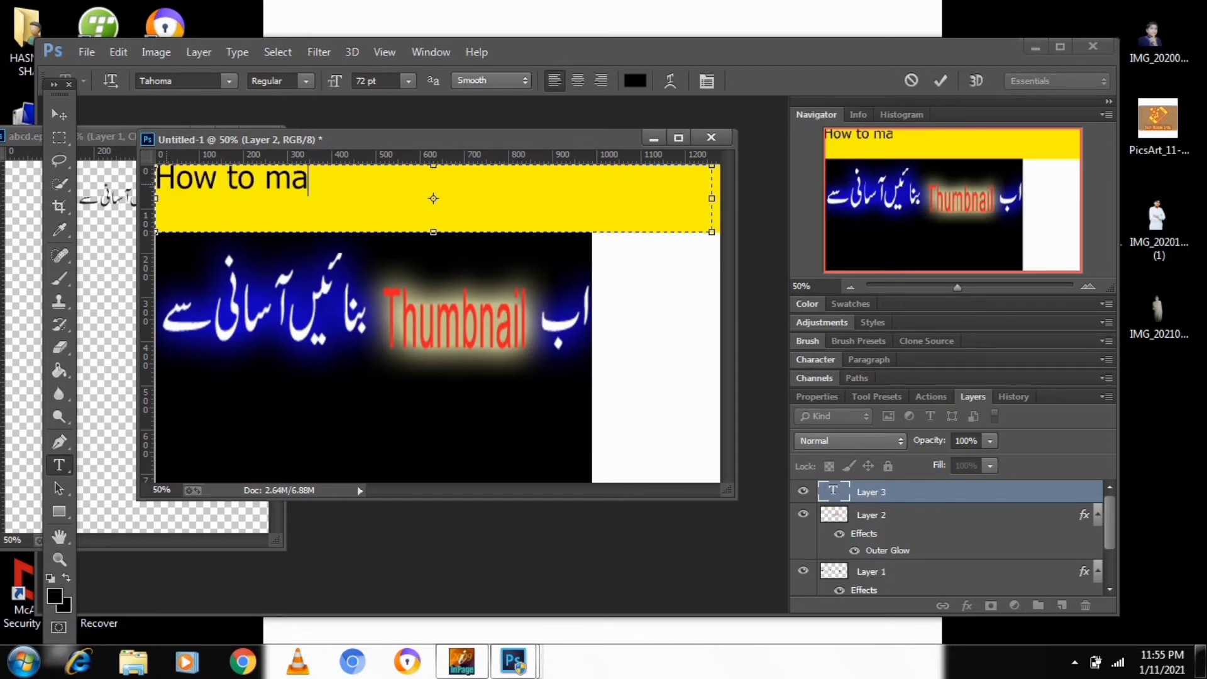
{"action": "type", "text": "ke T"}
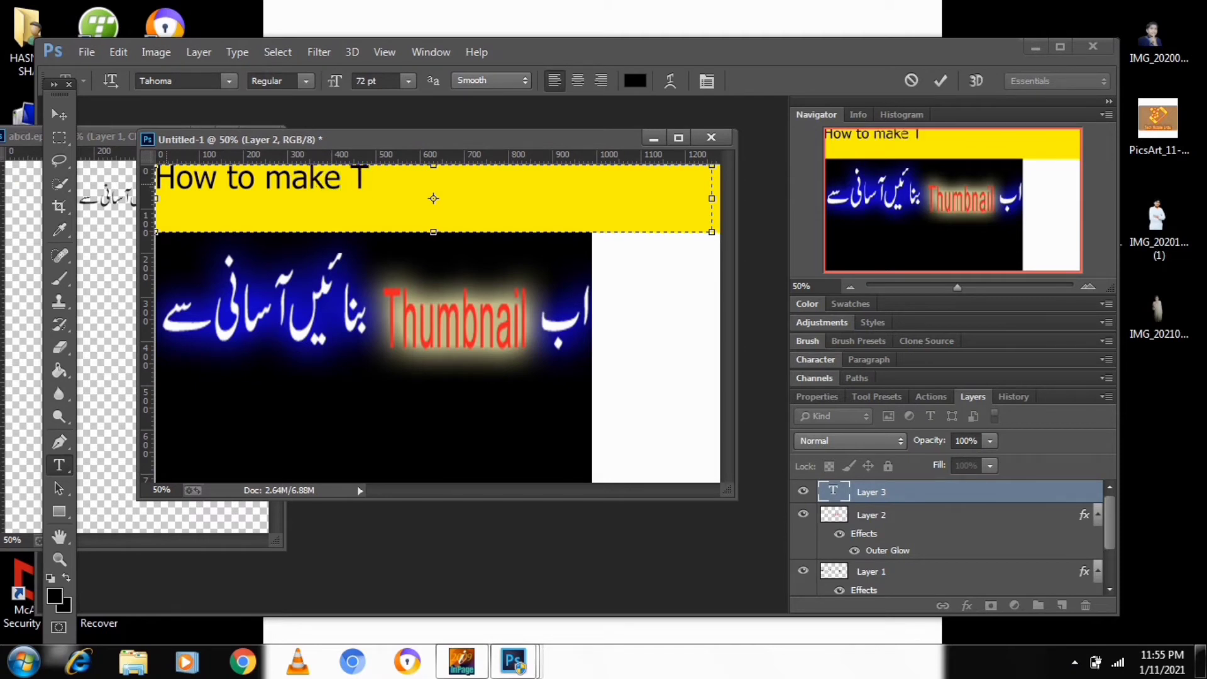
{"action": "type", "text": "humbn "}
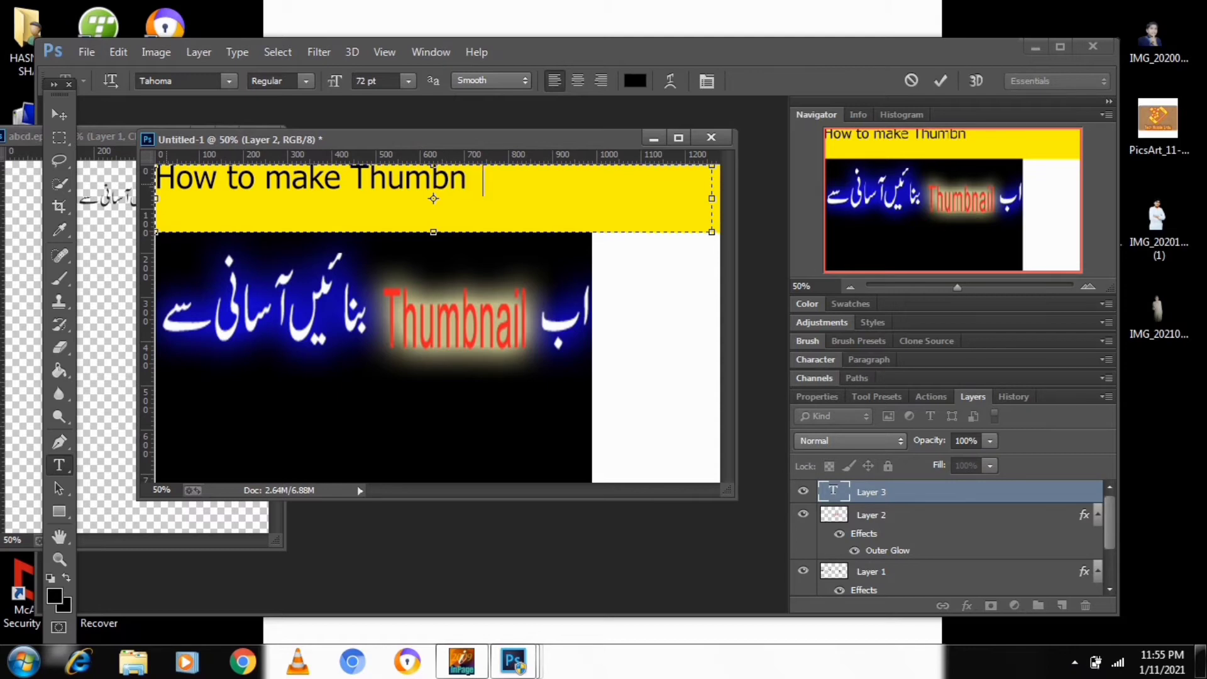
{"action": "type", "text": "ail o"}
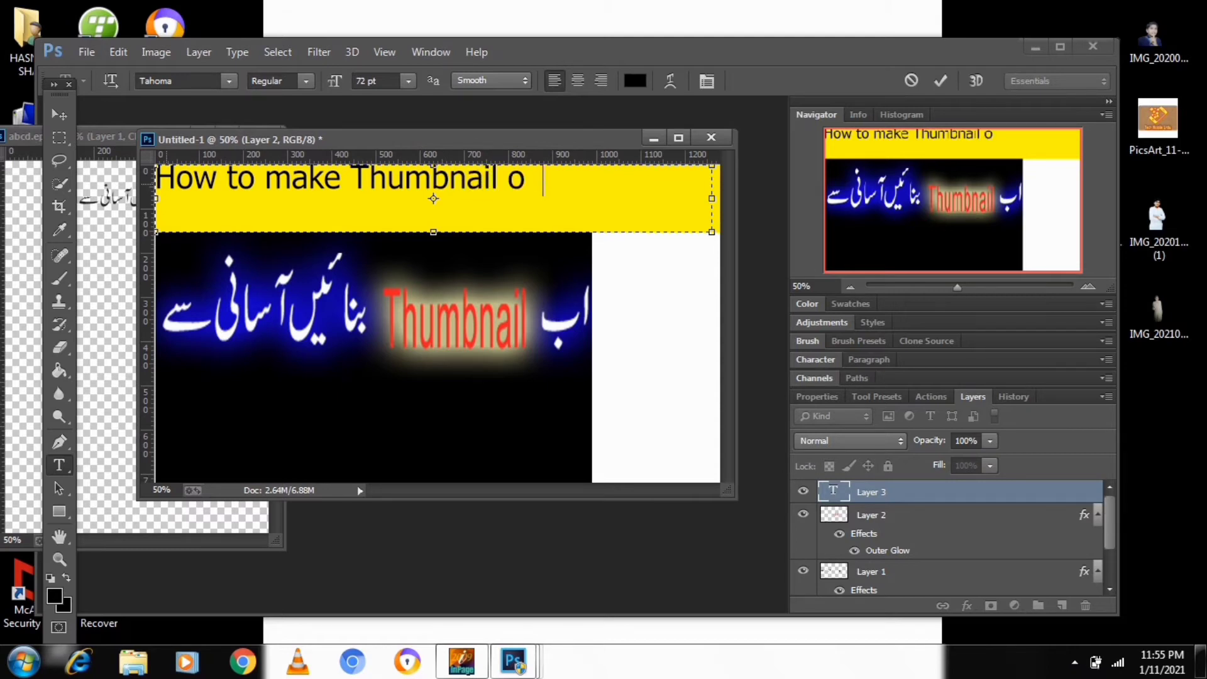
{"action": "type", "text": "n Phot"}
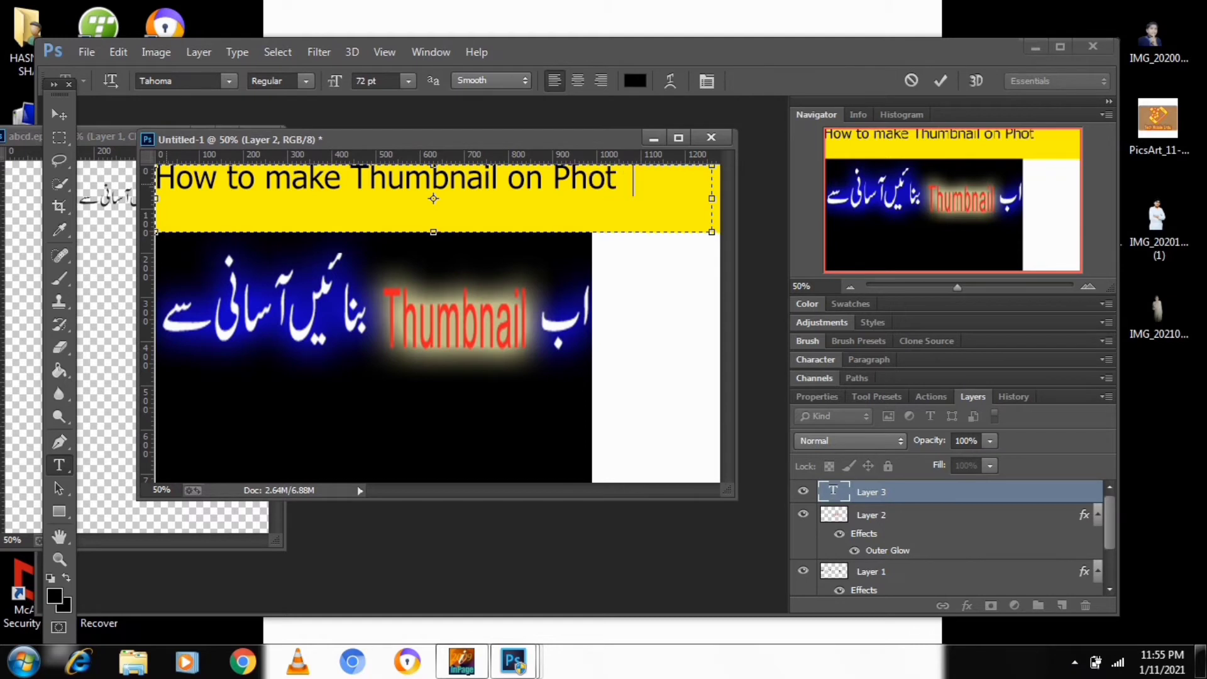
{"action": "type", "text": "oshop"}
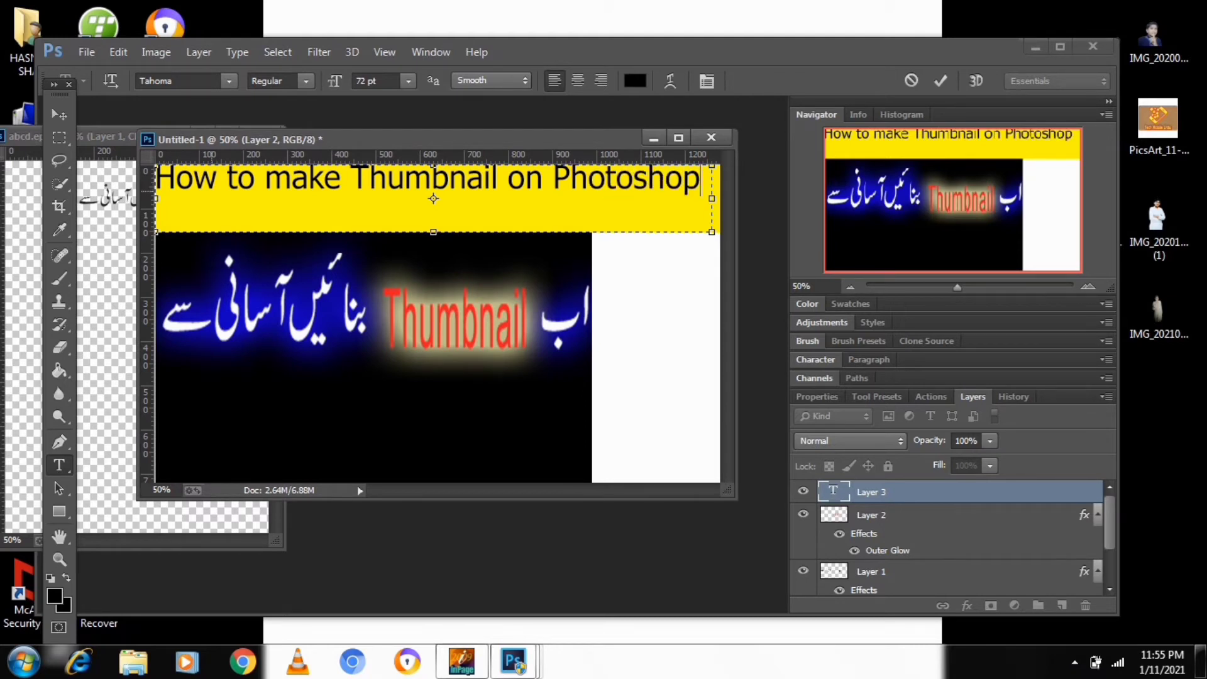
{"action": "key", "text": "ctrl+t"}
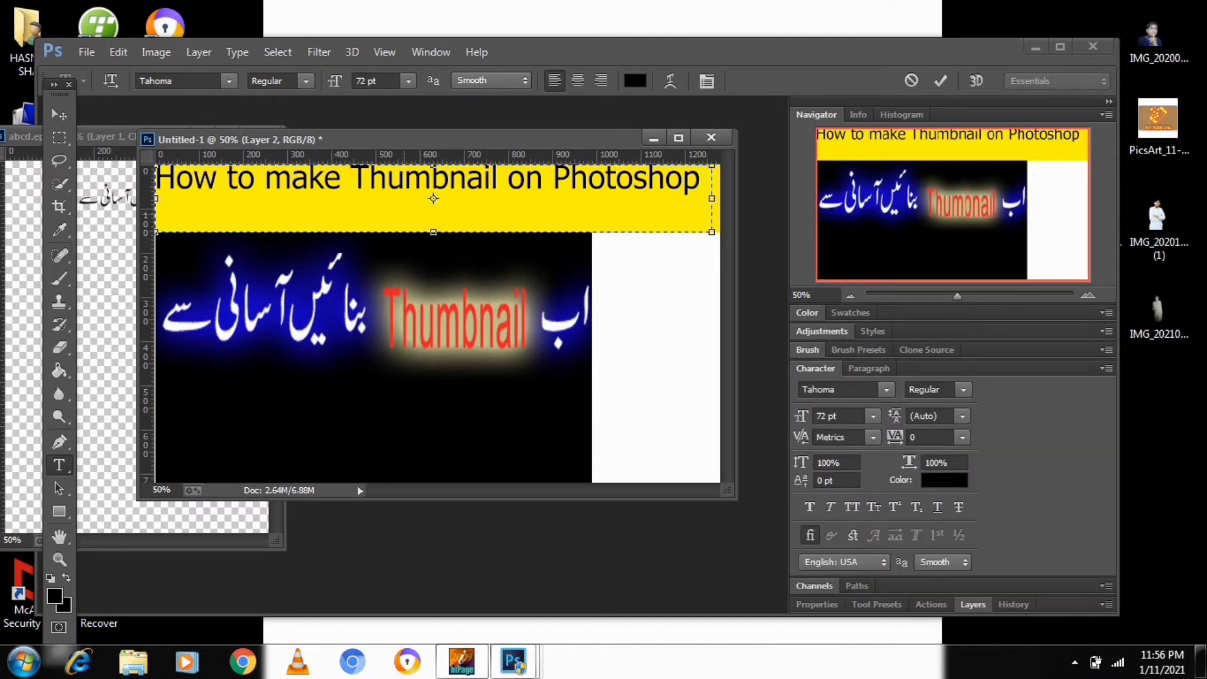
{"action": "left_click", "coordinate": [59, 137]}
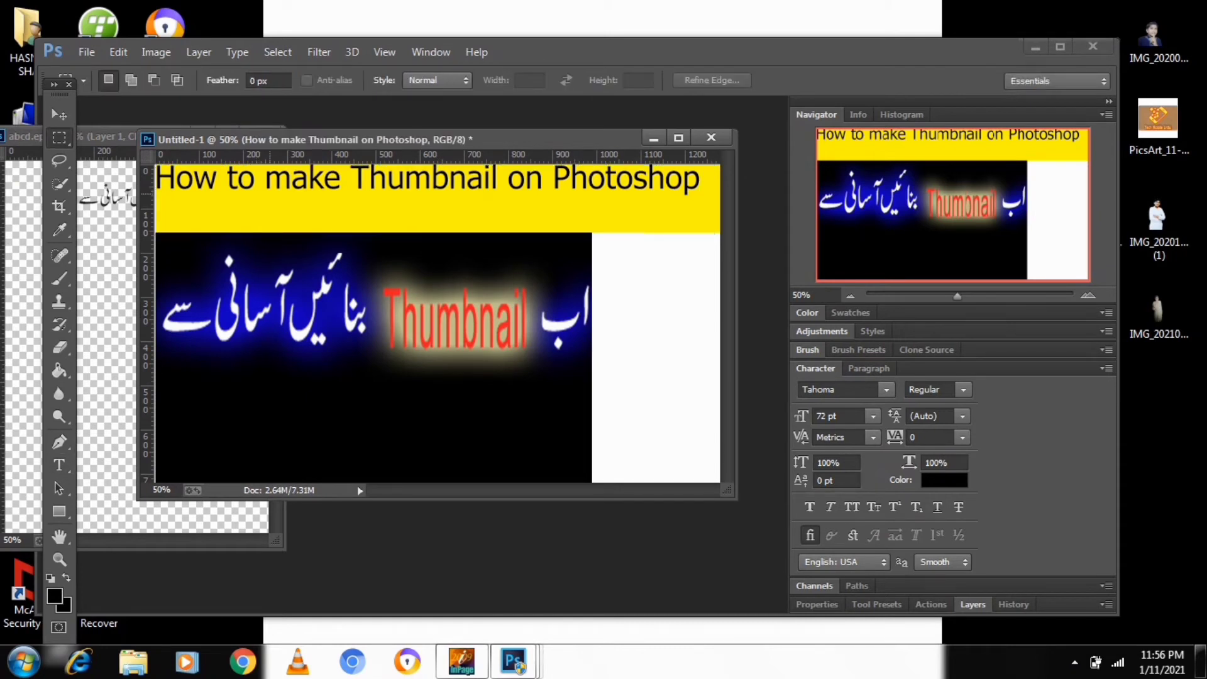
Step: Stretch the English title to about 102% width and 199% height so it fills the yellow strip, and apply the transformation
{"action": "key", "text": "ctrl+t"}
{"action": "left_click_drag", "start_coordinate": [433, 231], "coordinate": [433, 287]}
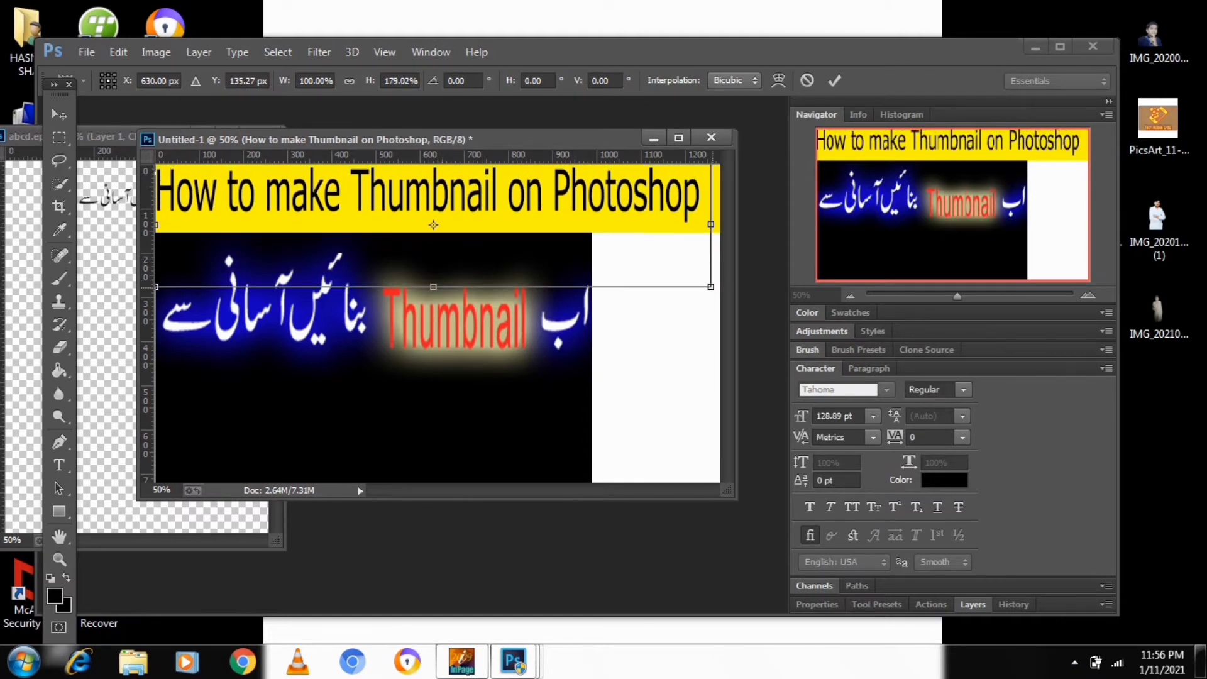
{"action": "left_click_drag", "start_coordinate": [711, 286], "coordinate": [718, 301]}
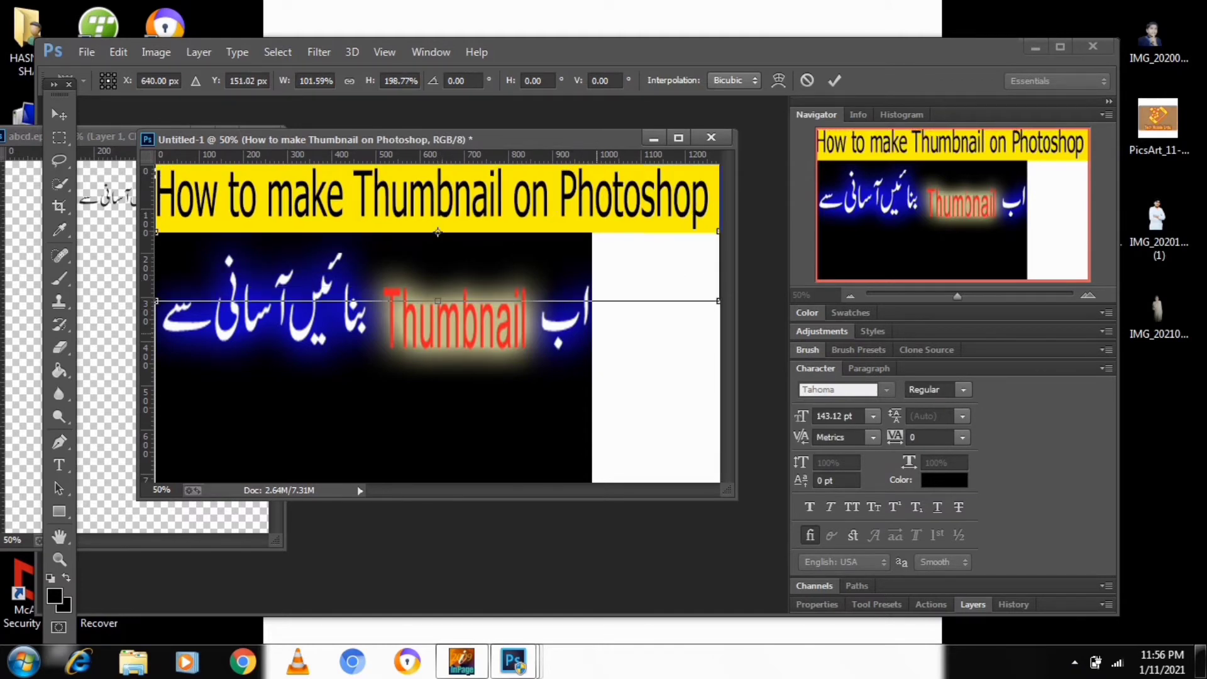
{"action": "left_click", "coordinate": [59, 138]}
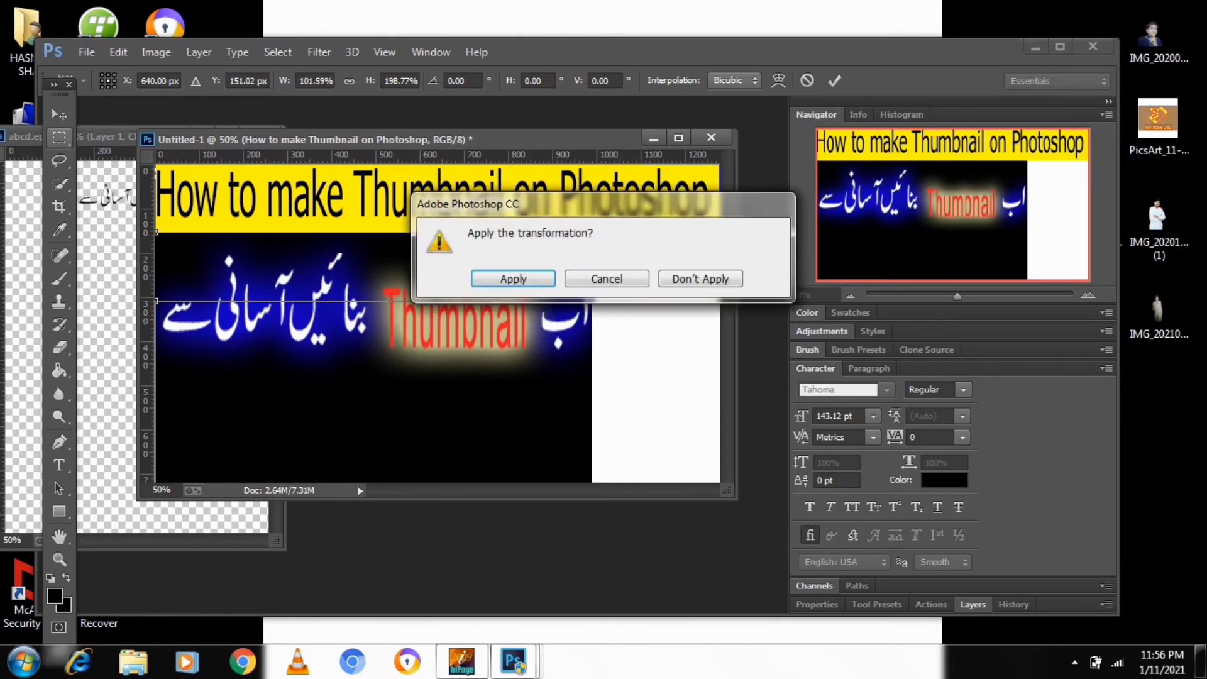
{"action": "key", "text": "Return"}
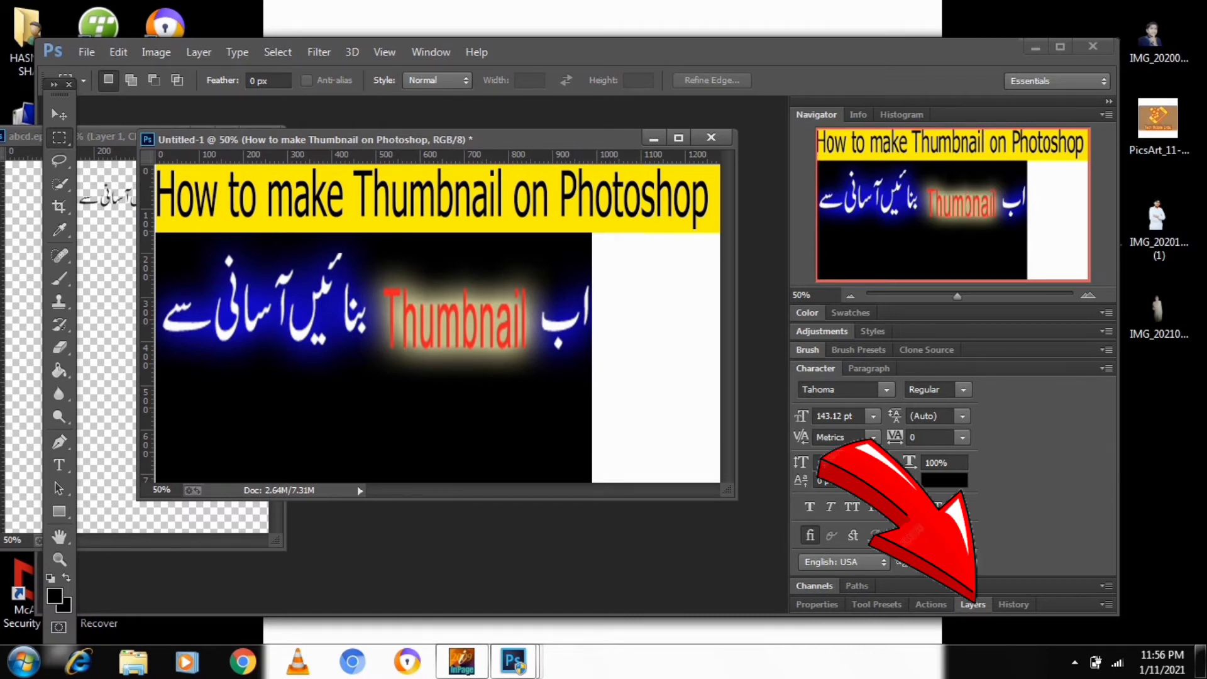
Step: Add a Stroke effect to the English title layer and set the stroke color to red, ff0000
{"action": "left_click", "coordinate": [972, 604]}
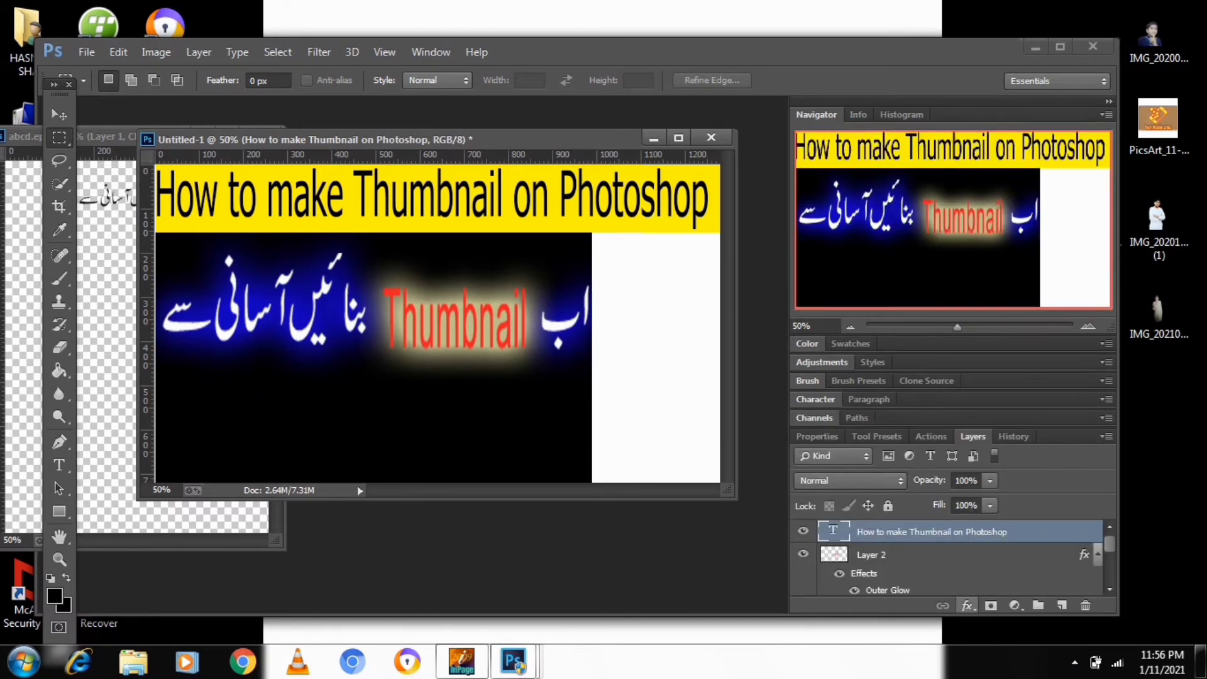
{"action": "left_click", "coordinate": [966, 604]}
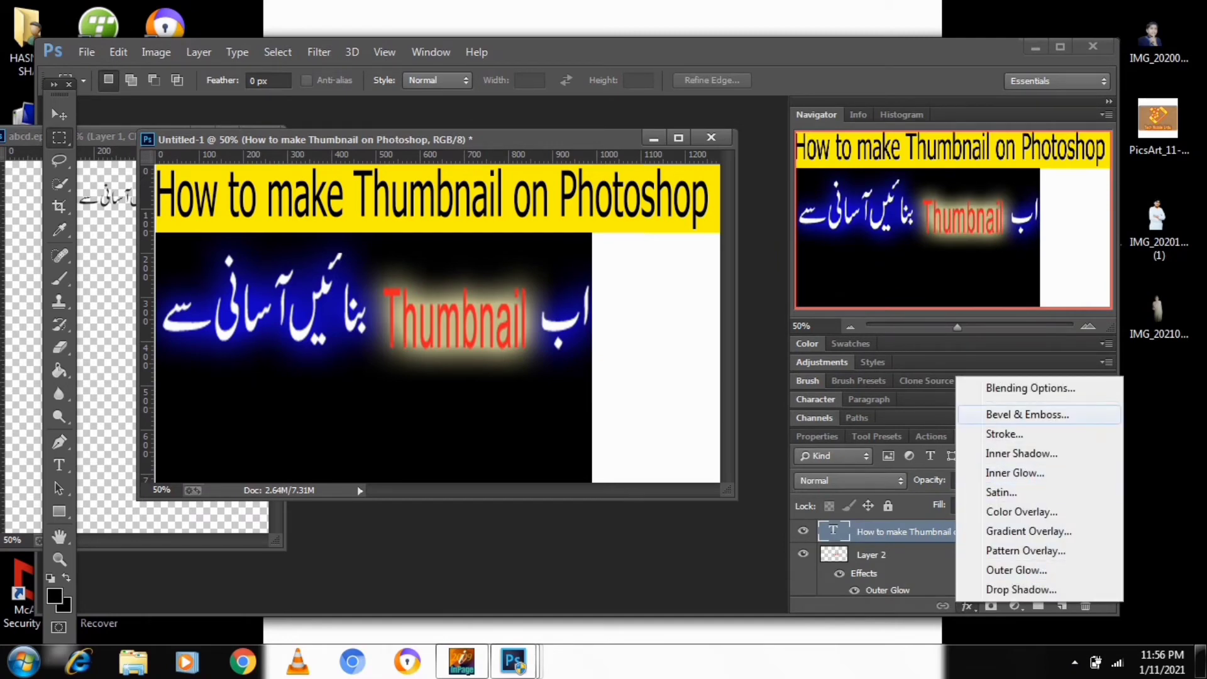
{"action": "left_click", "coordinate": [1004, 434]}
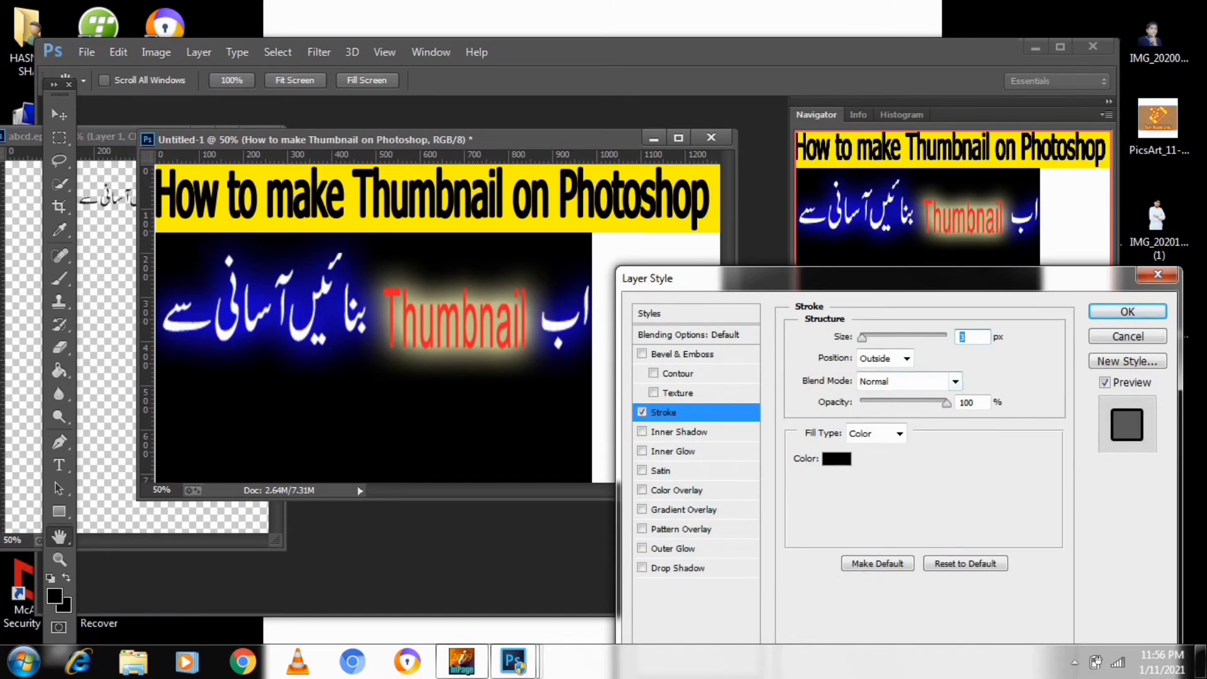
{"action": "left_click", "coordinate": [836, 458]}
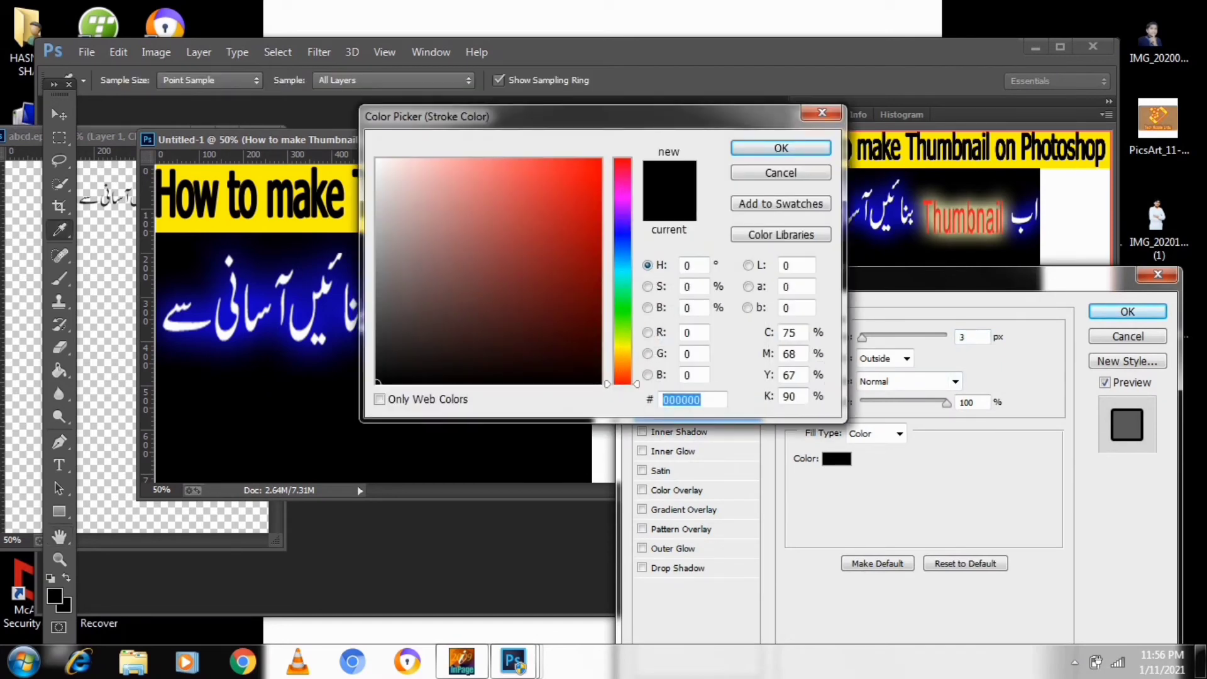
{"action": "type", "text": "ff0000"}
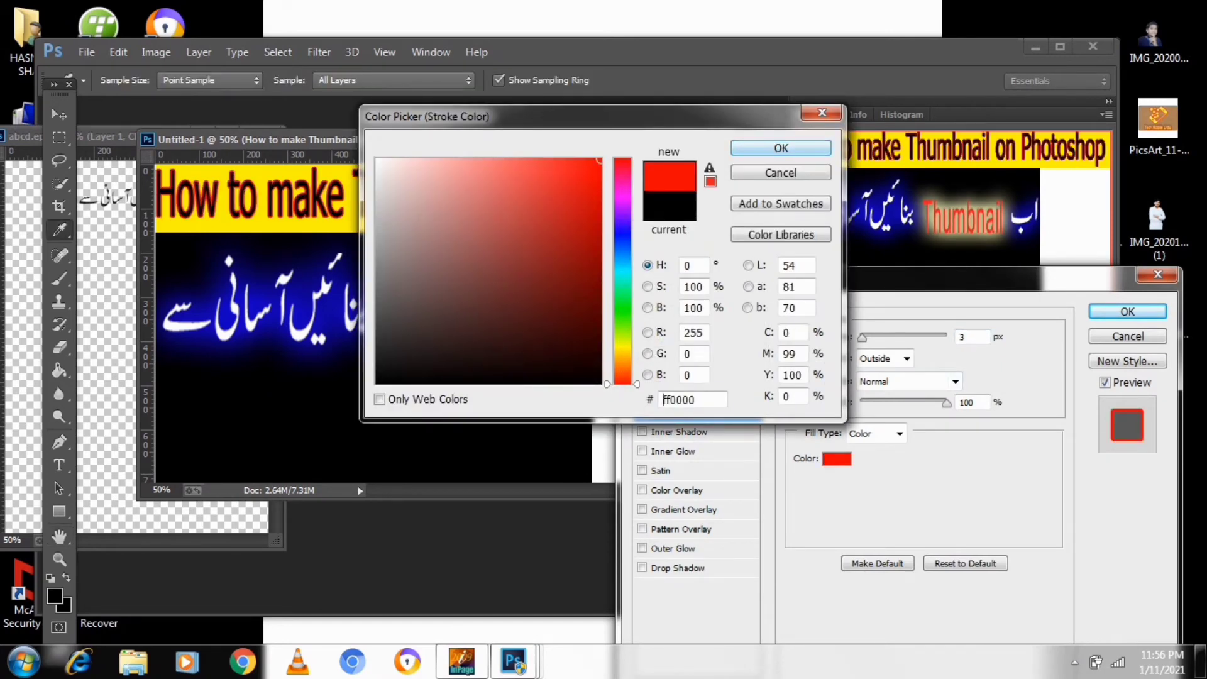
{"action": "key", "text": "Return"}
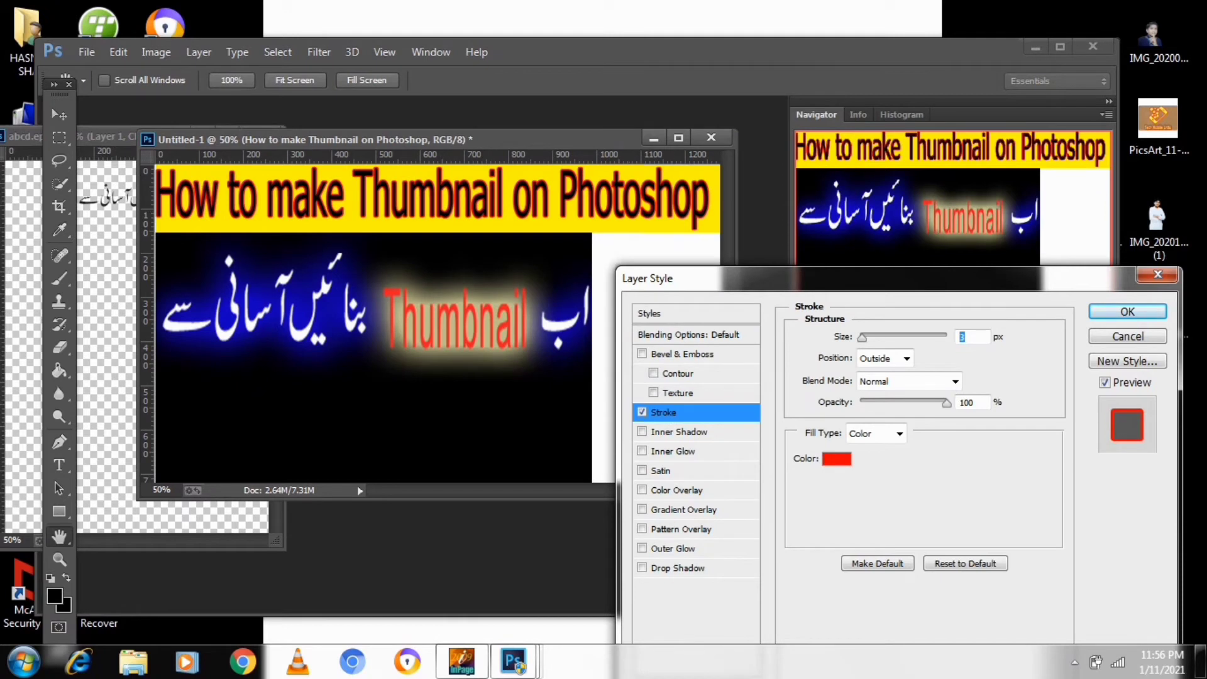
Step: Set the English title's stroke size to 4 px and apply the layer style
{"action": "key", "text": "Up"}
{"action": "key", "text": "Up"}
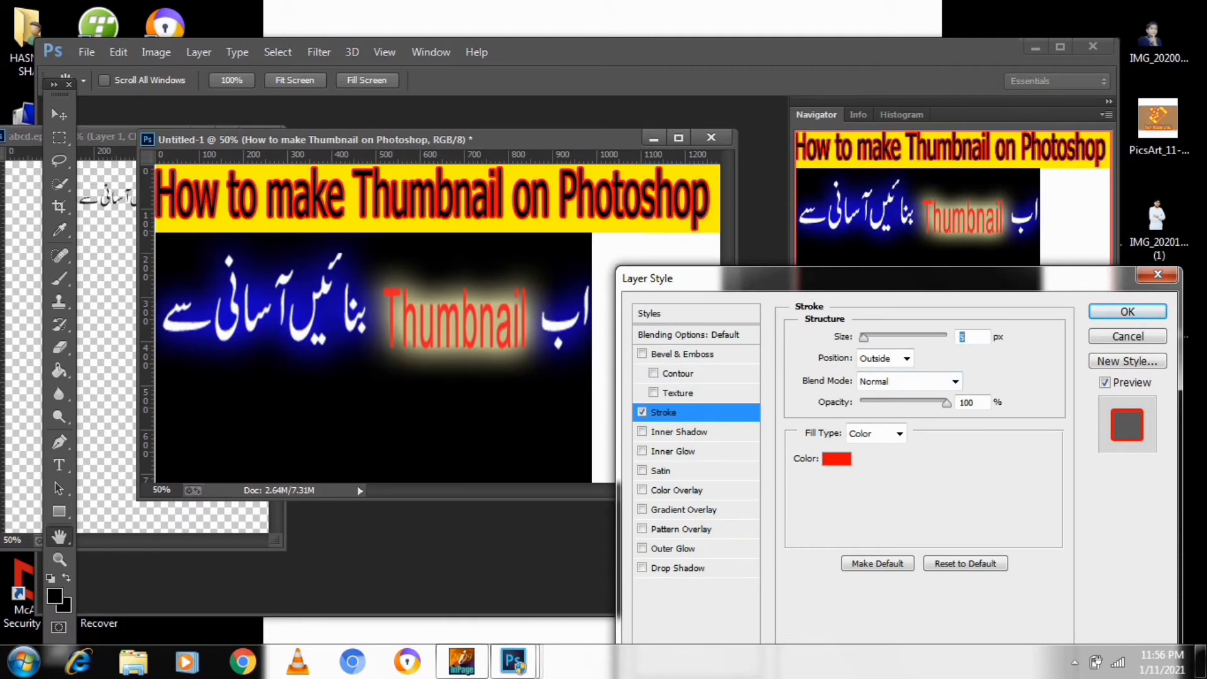
{"action": "key", "text": "Up"}
{"action": "key", "text": "Down"}
{"action": "key", "text": "Down"}
{"action": "key", "text": "Down"}
{"action": "key", "text": "Up"}
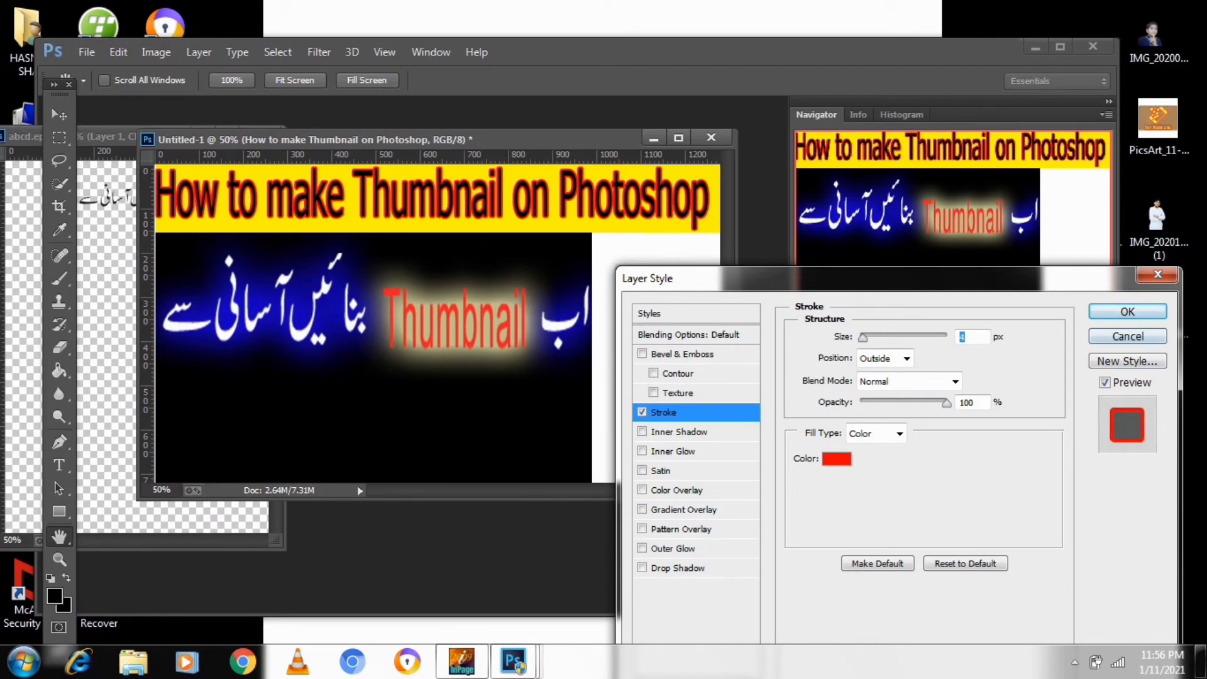
{"action": "key", "text": "Return"}
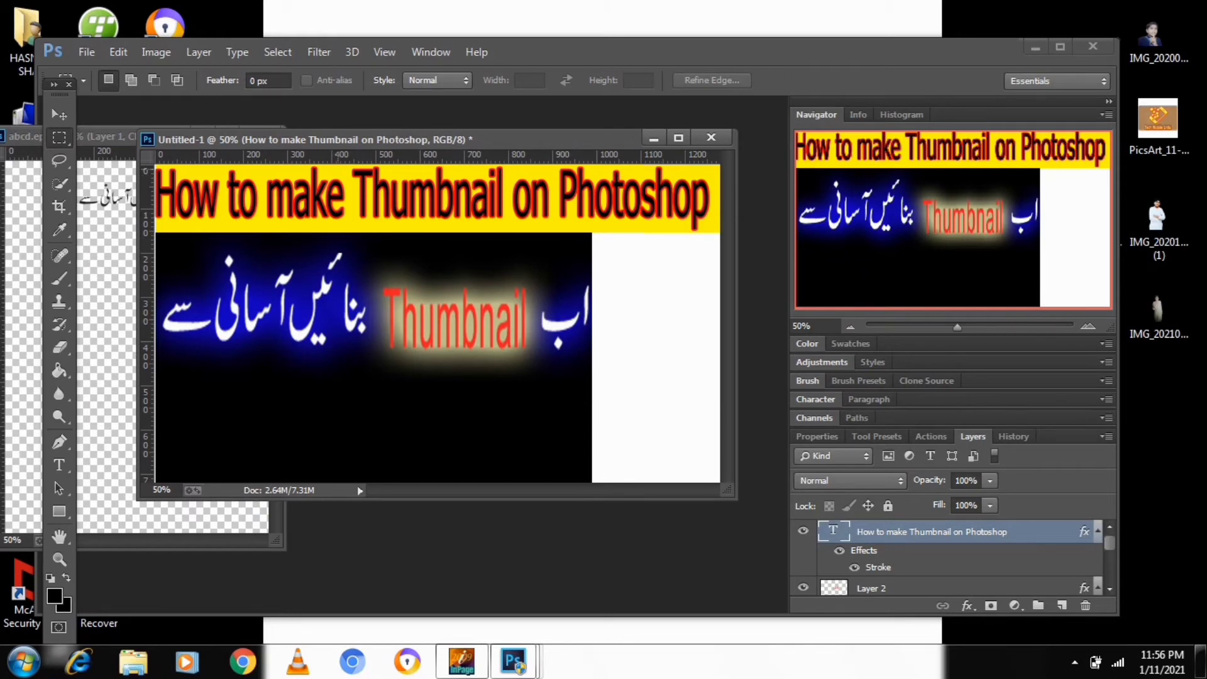
Step: Close the abcd.eps document without saving its changes
{"action": "left_click", "coordinate": [108, 137]}
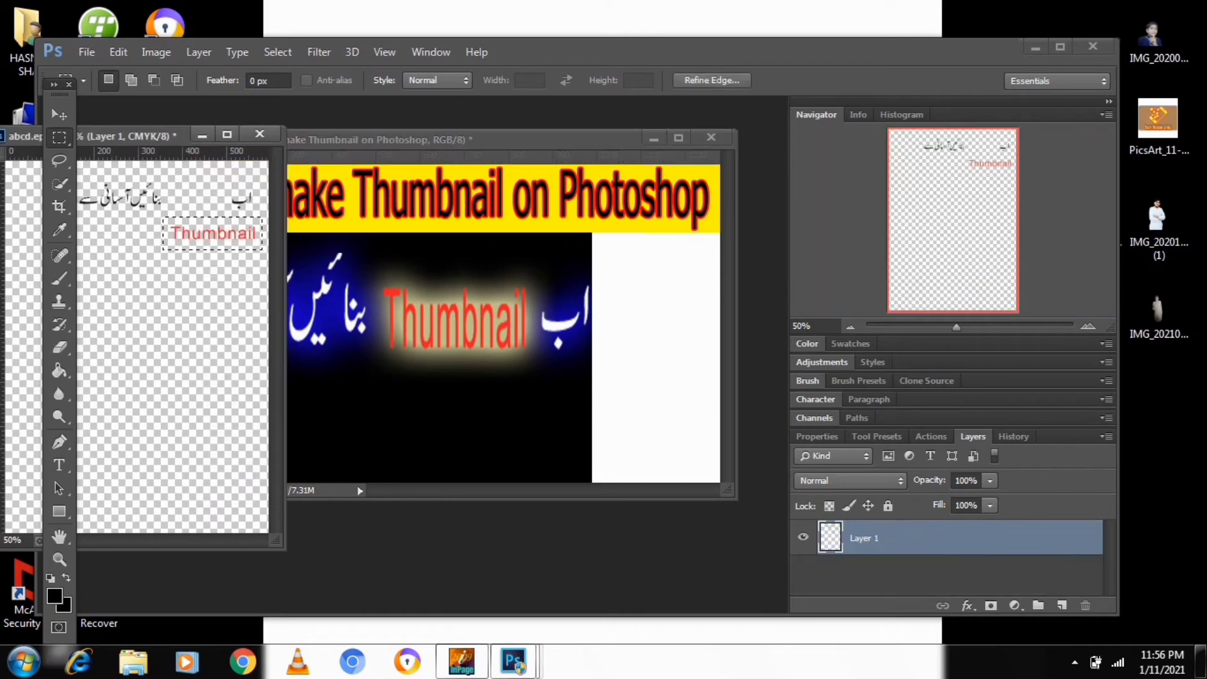
{"action": "left_click", "coordinate": [259, 134]}
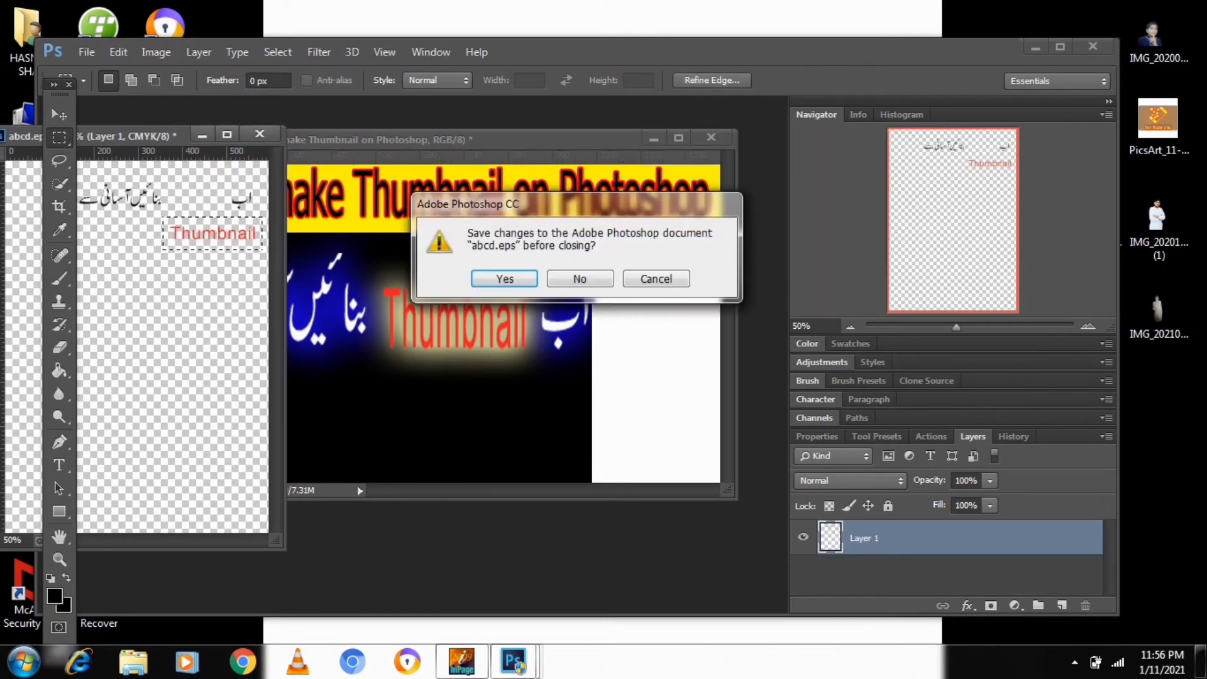
{"action": "left_click", "coordinate": [579, 278]}
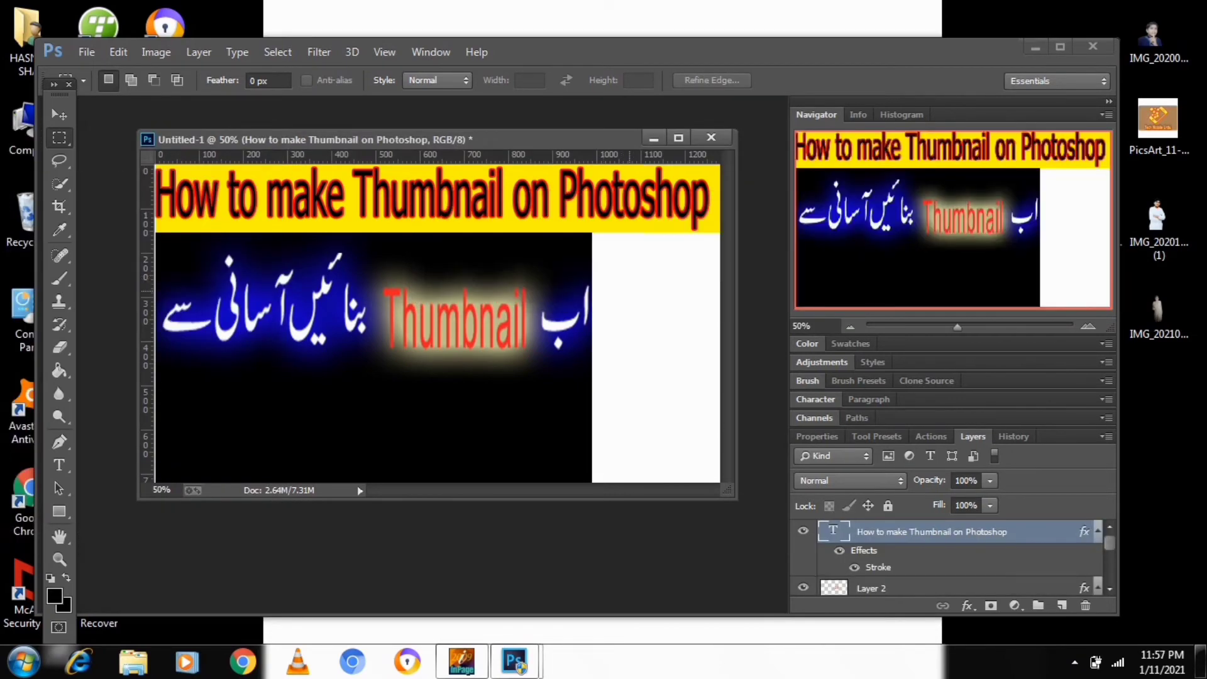
Step: Open the background-free photo IMG_20210111_195943_329-removebg-preview from the Desktop
{"action": "key", "text": "ctrl+o"}
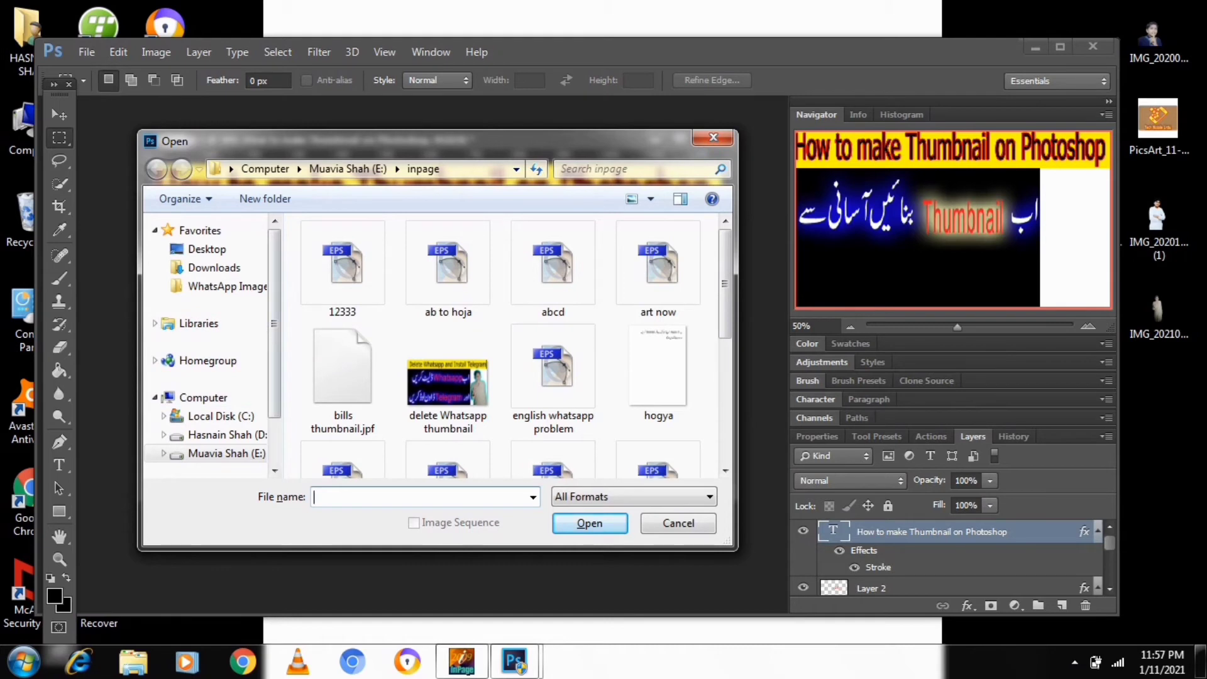
{"action": "left_click", "coordinate": [207, 250]}
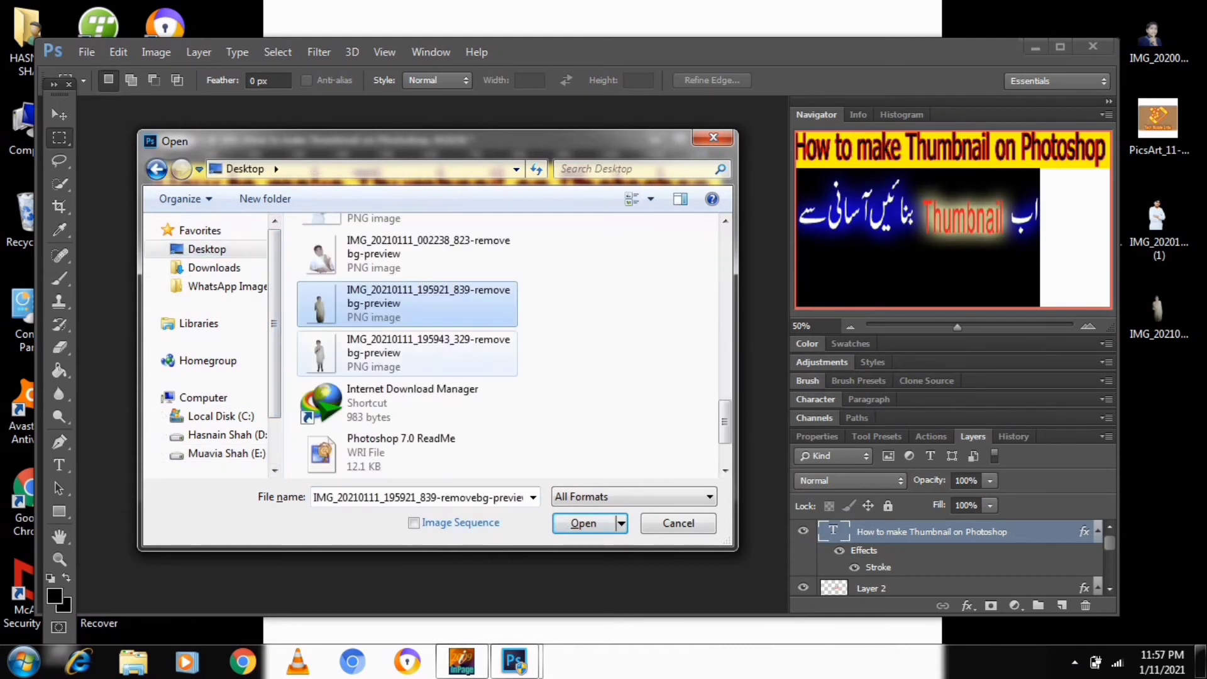
{"action": "left_click", "coordinate": [407, 354]}
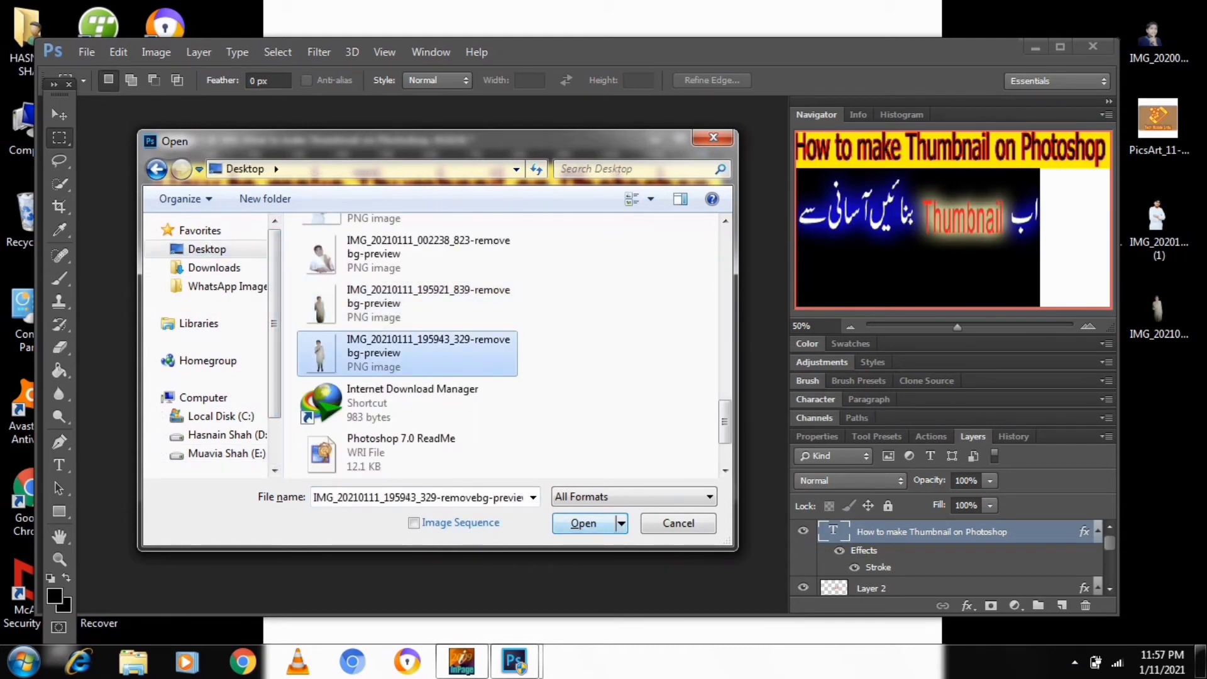
{"action": "left_click", "coordinate": [583, 523]}
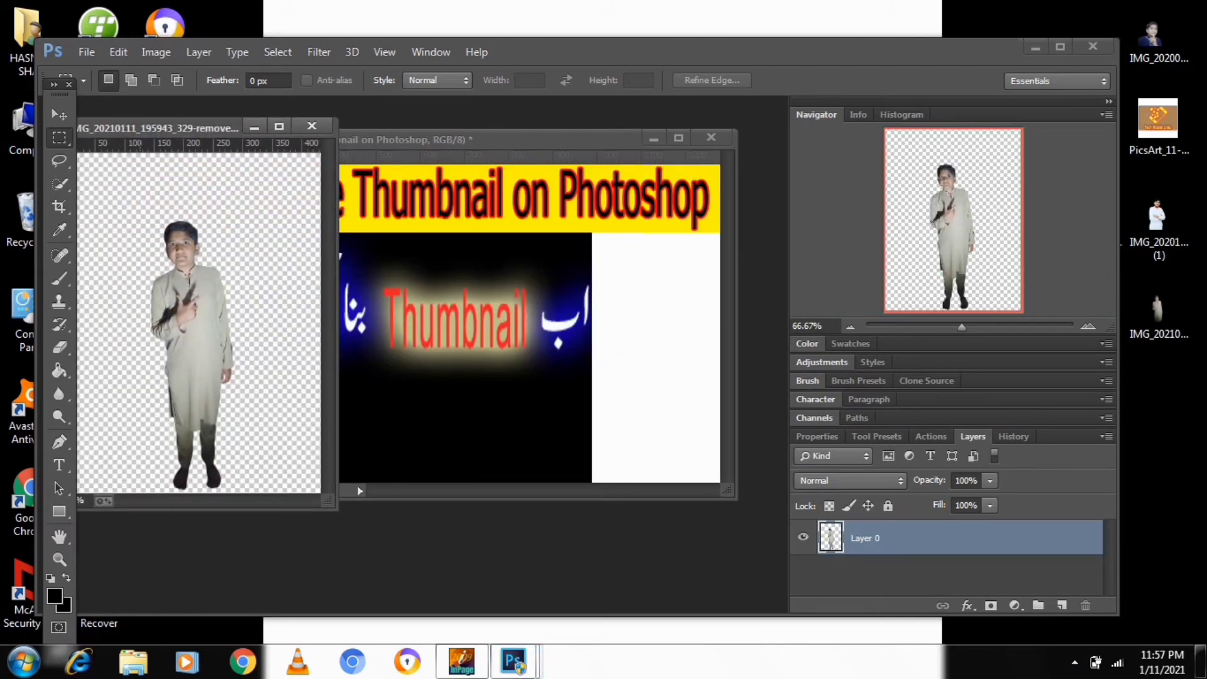
Step: Select the boy's head and upper body with a rectangular marquee and move the cutout onto the thumbnail's white area
{"action": "left_click_drag", "start_coordinate": [139, 199], "coordinate": [242, 370]}
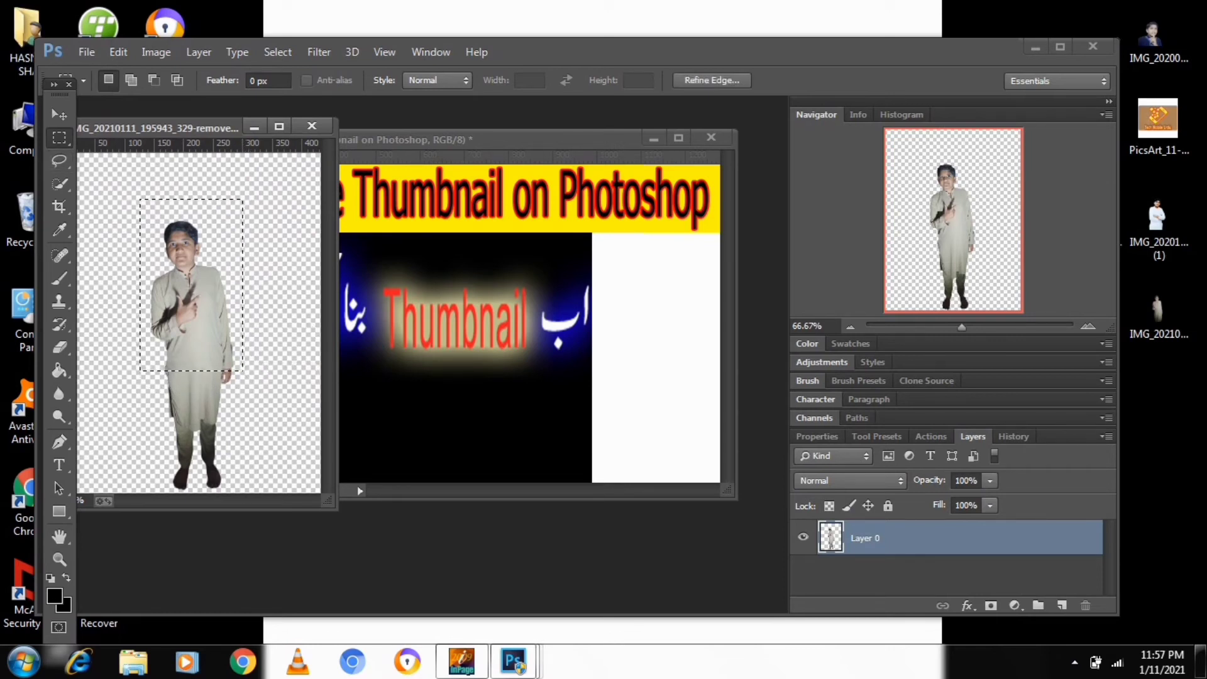
{"action": "key", "text": "v"}
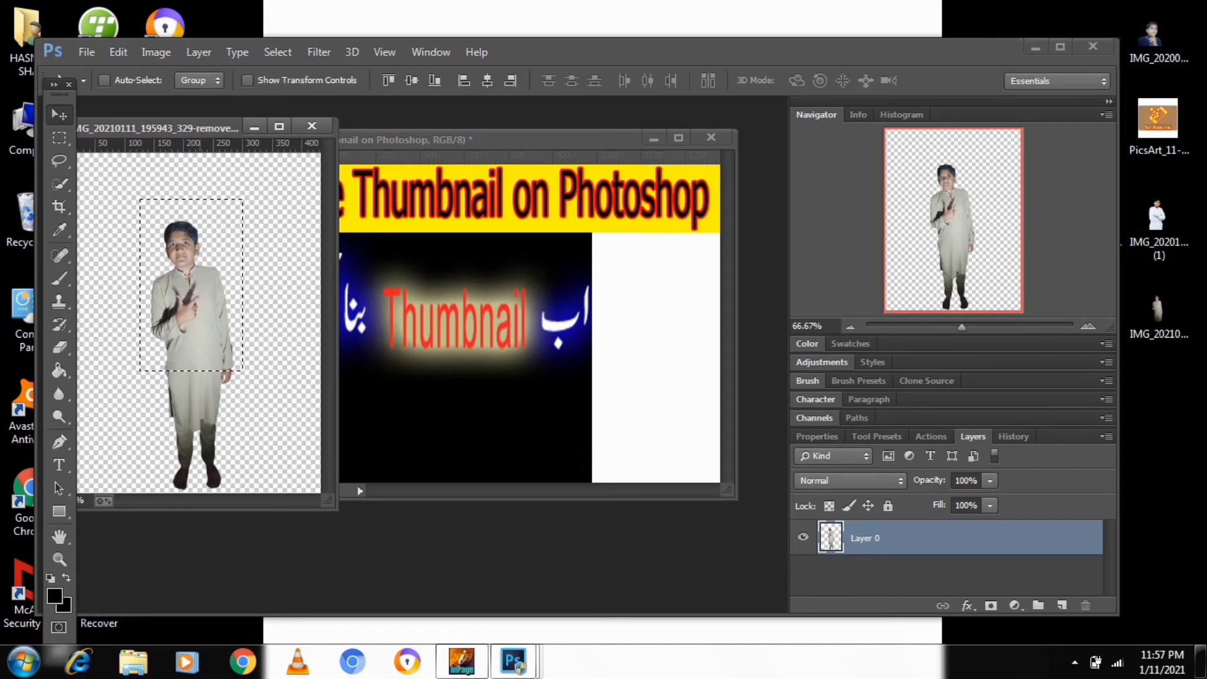
{"action": "left_click_drag", "start_coordinate": [188, 283], "coordinate": [657, 346]}
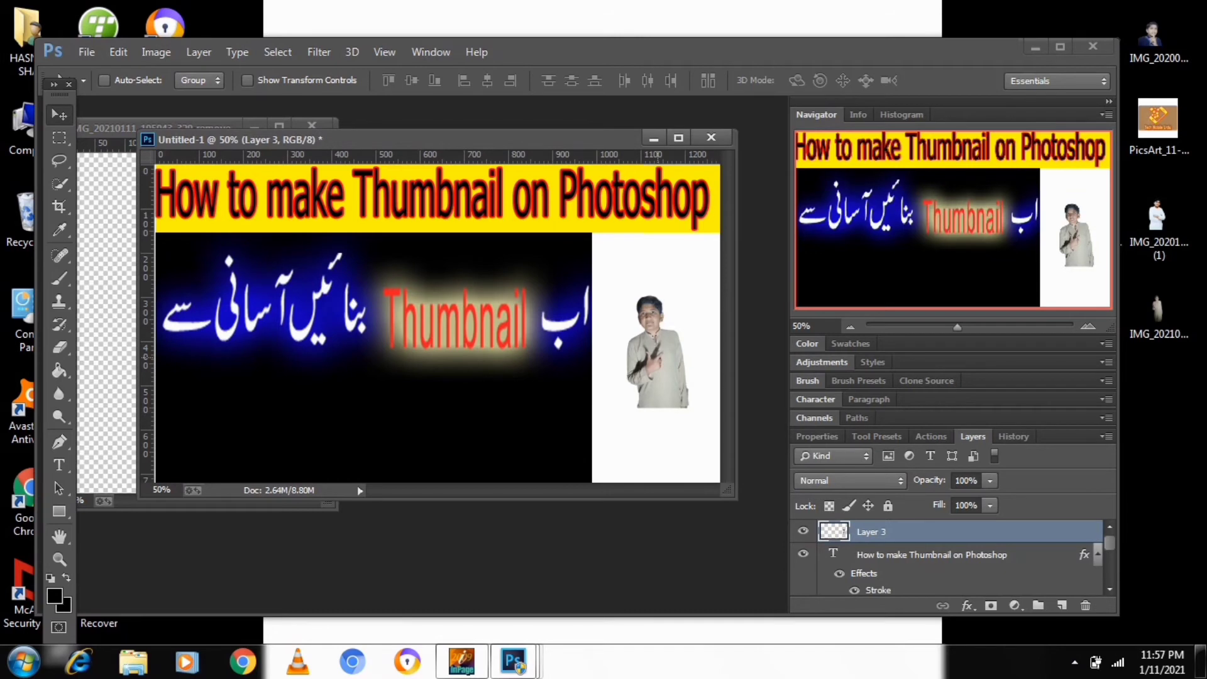
Step: Transform the boy's cutout to about 205% width and 220% height so it fills the white area, and apply it
{"action": "key", "text": "ctrl+t"}
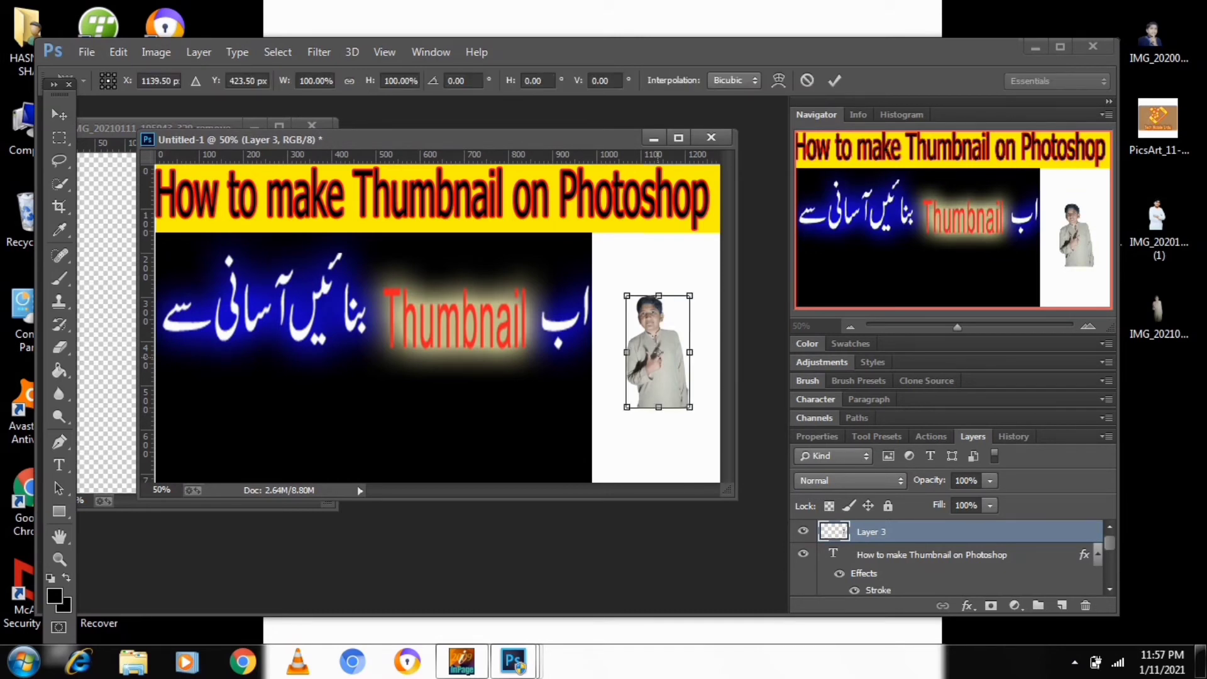
{"action": "left_click_drag", "start_coordinate": [690, 406], "coordinate": [743, 497]}
{"action": "left_click_drag", "start_coordinate": [686, 397], "coordinate": [660, 350]}
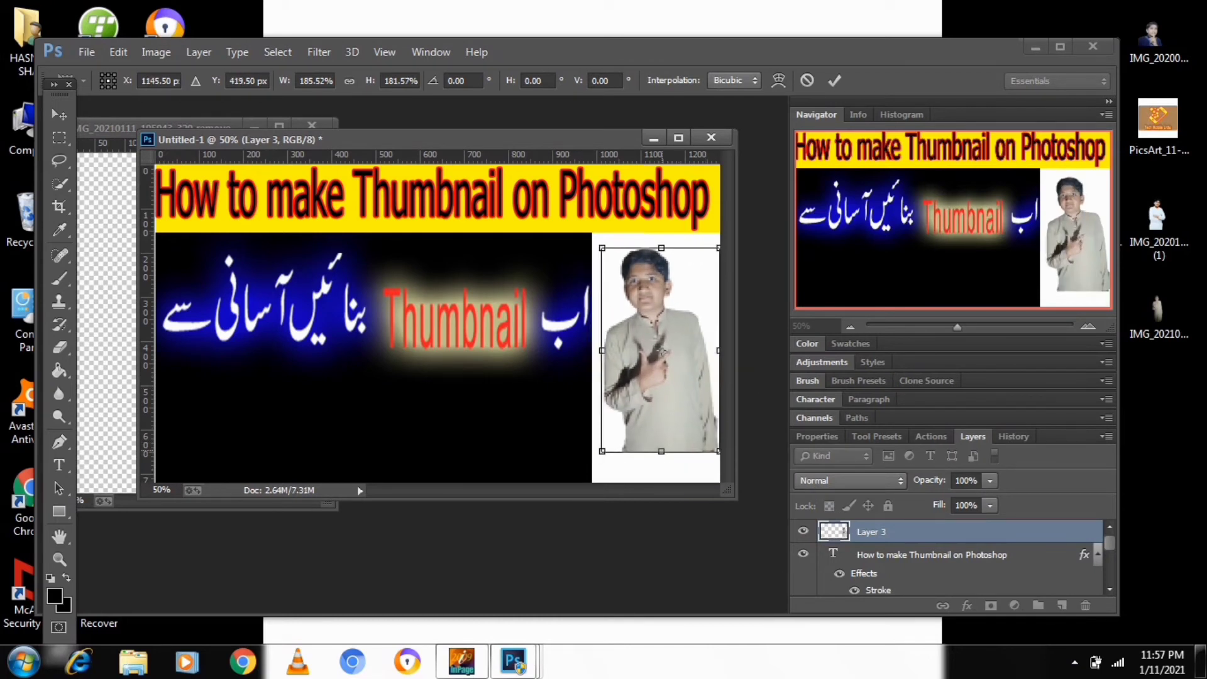
{"action": "left_click_drag", "start_coordinate": [661, 451], "coordinate": [661, 481]}
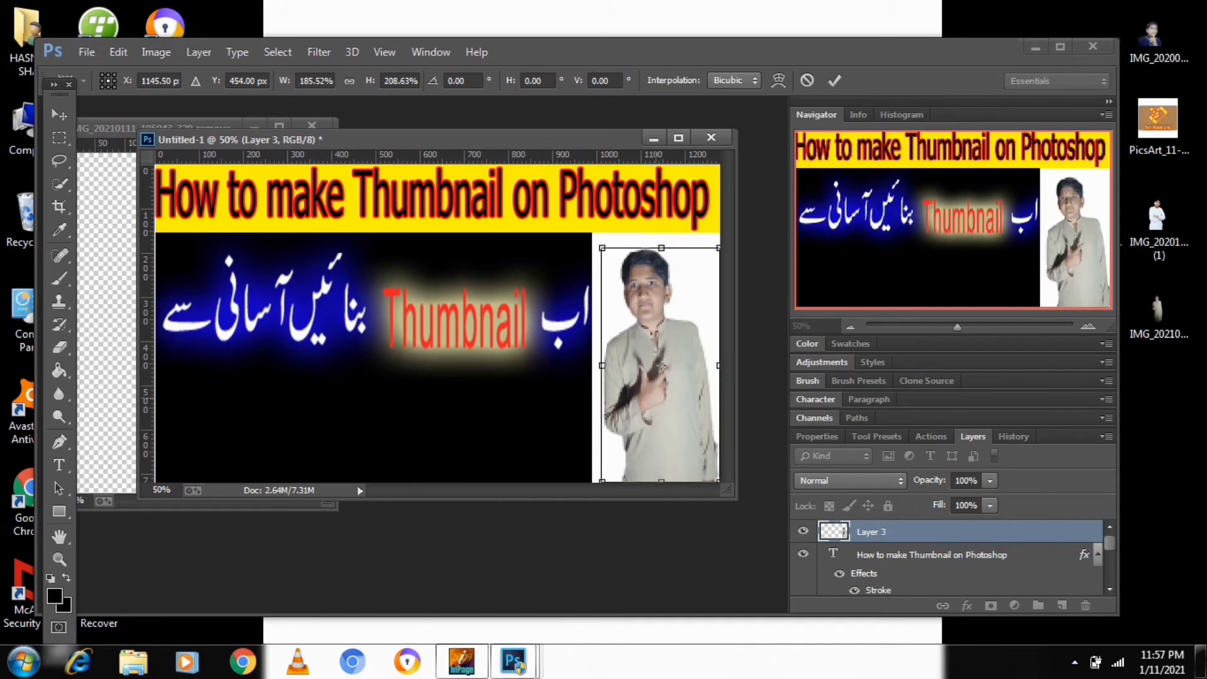
{"action": "left_click_drag", "start_coordinate": [656, 400], "coordinate": [655, 387]}
{"action": "left_click_drag", "start_coordinate": [663, 467], "coordinate": [661, 481]}
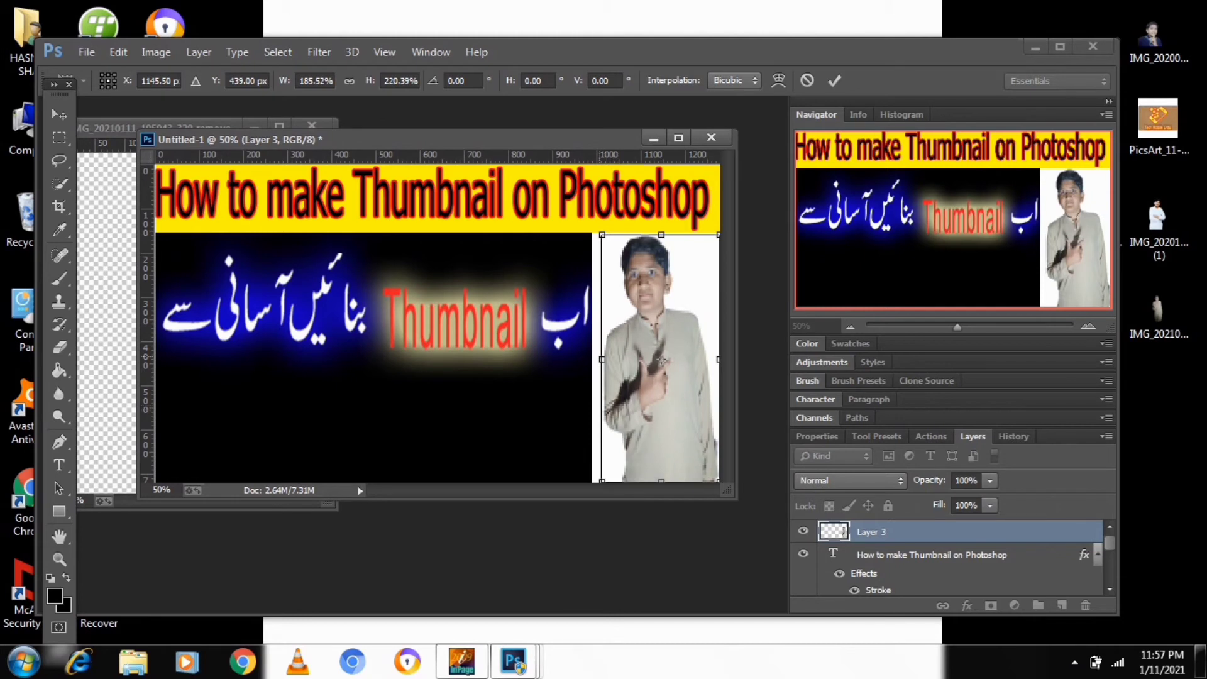
{"action": "left_click_drag", "start_coordinate": [603, 359], "coordinate": [589, 359]}
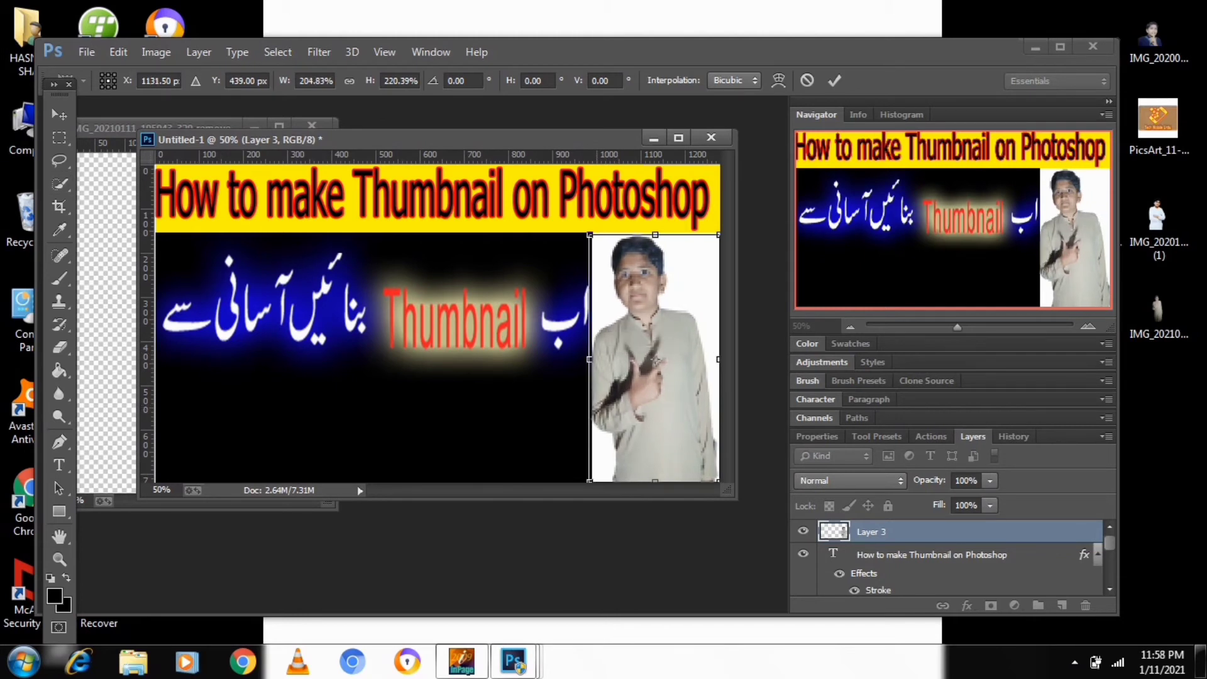
{"action": "left_click", "coordinate": [59, 137]}
{"action": "key", "text": "Return"}
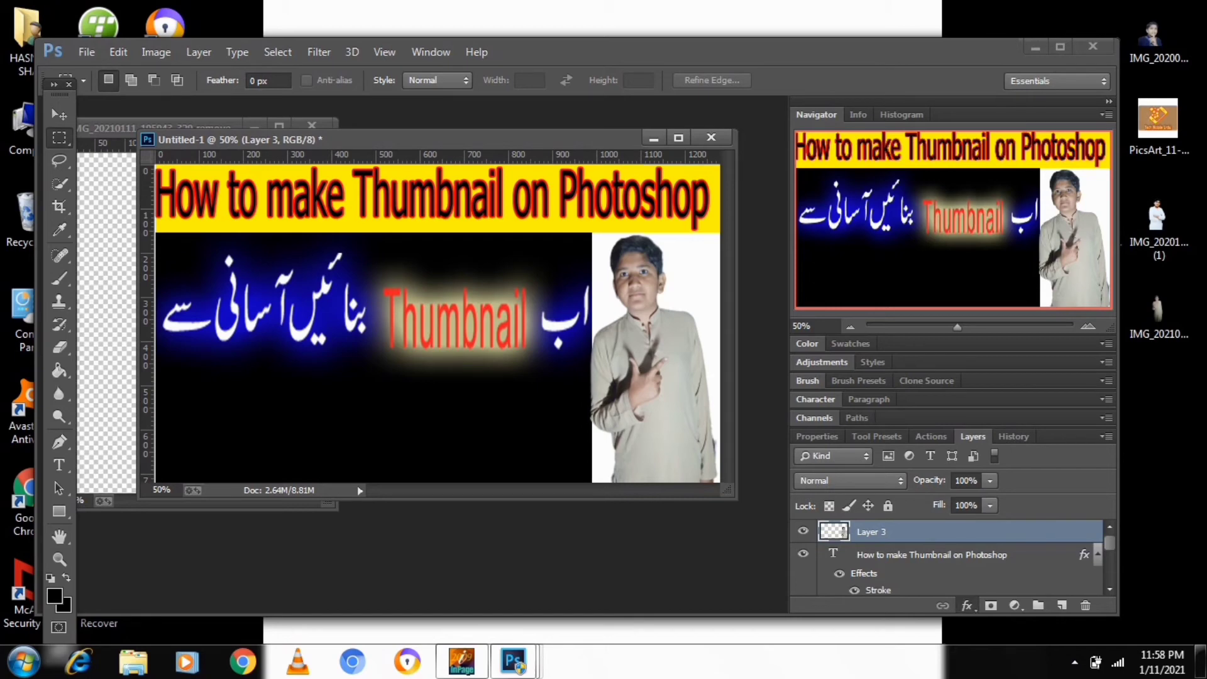
Step: Add a Stroke effect in cyan, 00ffde, to the boy's cutout layer and apply the layer style
{"action": "left_click", "coordinate": [966, 606]}
{"action": "left_click", "coordinate": [1003, 440]}
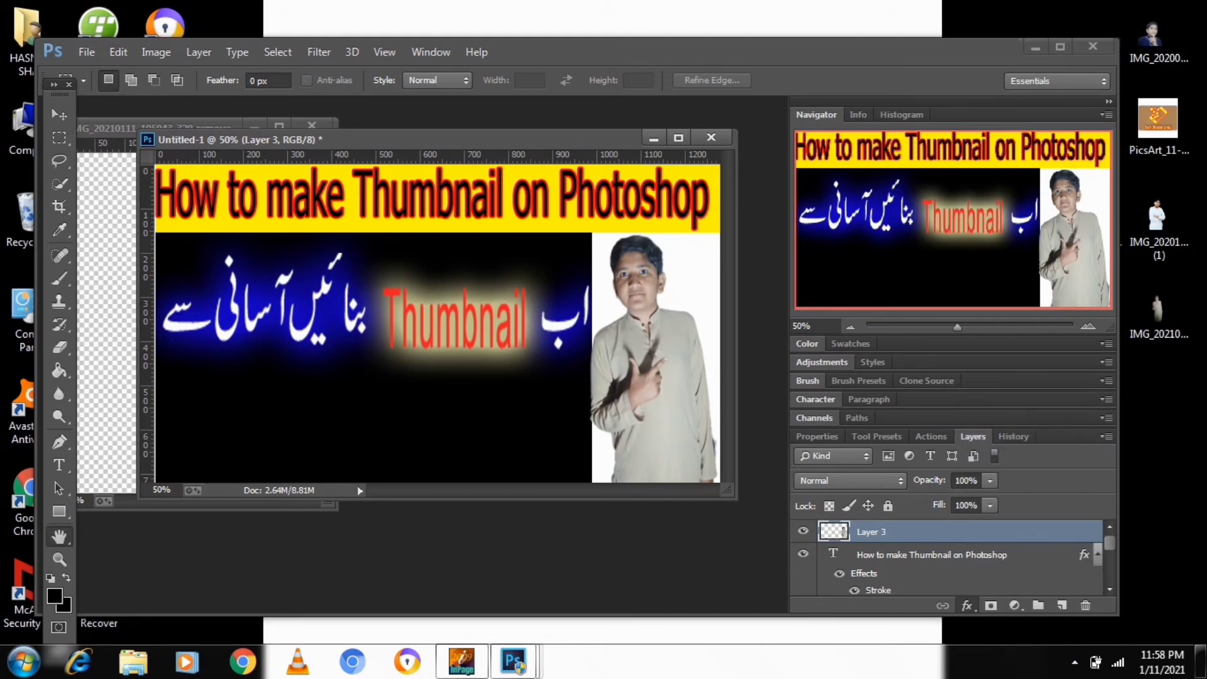
{"action": "left_click", "coordinate": [836, 458]}
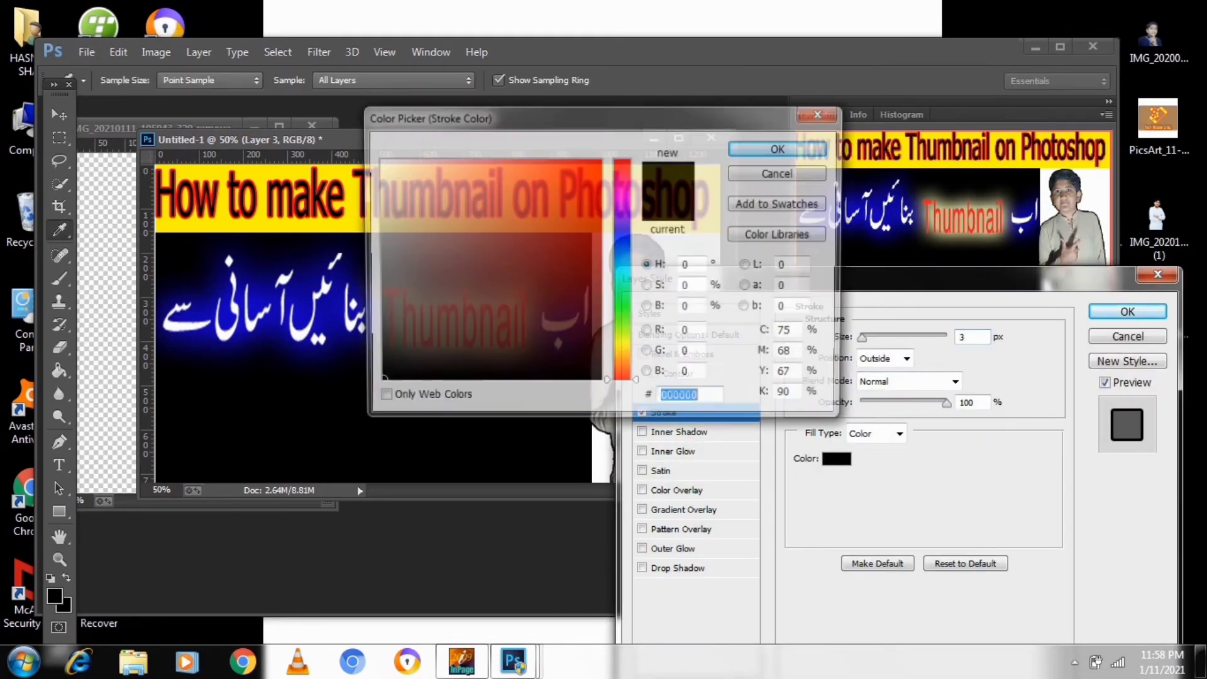
{"action": "left_click", "coordinate": [622, 277]}
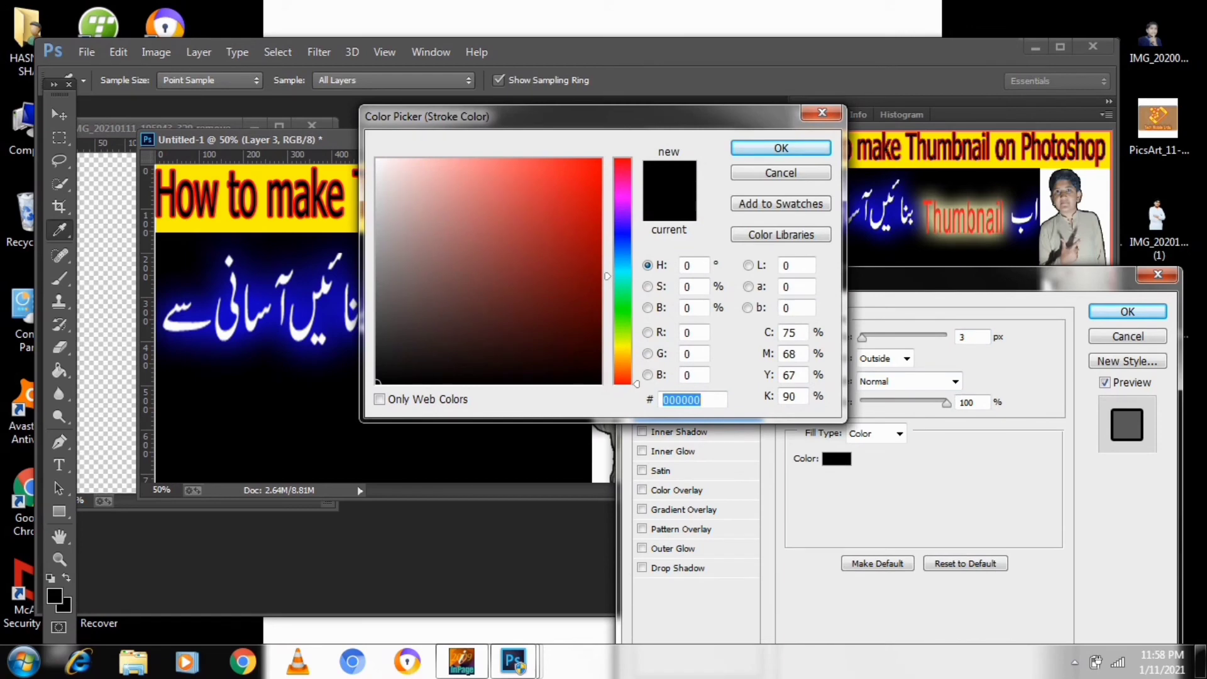
{"action": "left_click", "coordinate": [601, 159]}
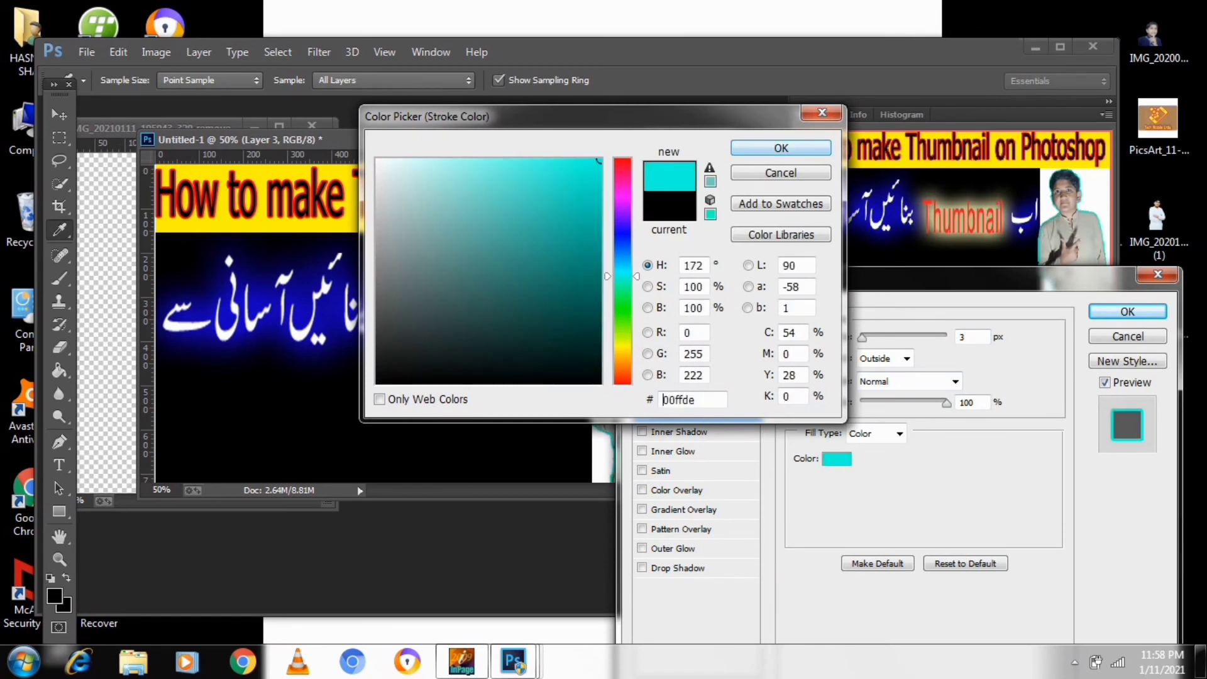
{"action": "left_click", "coordinate": [780, 148]}
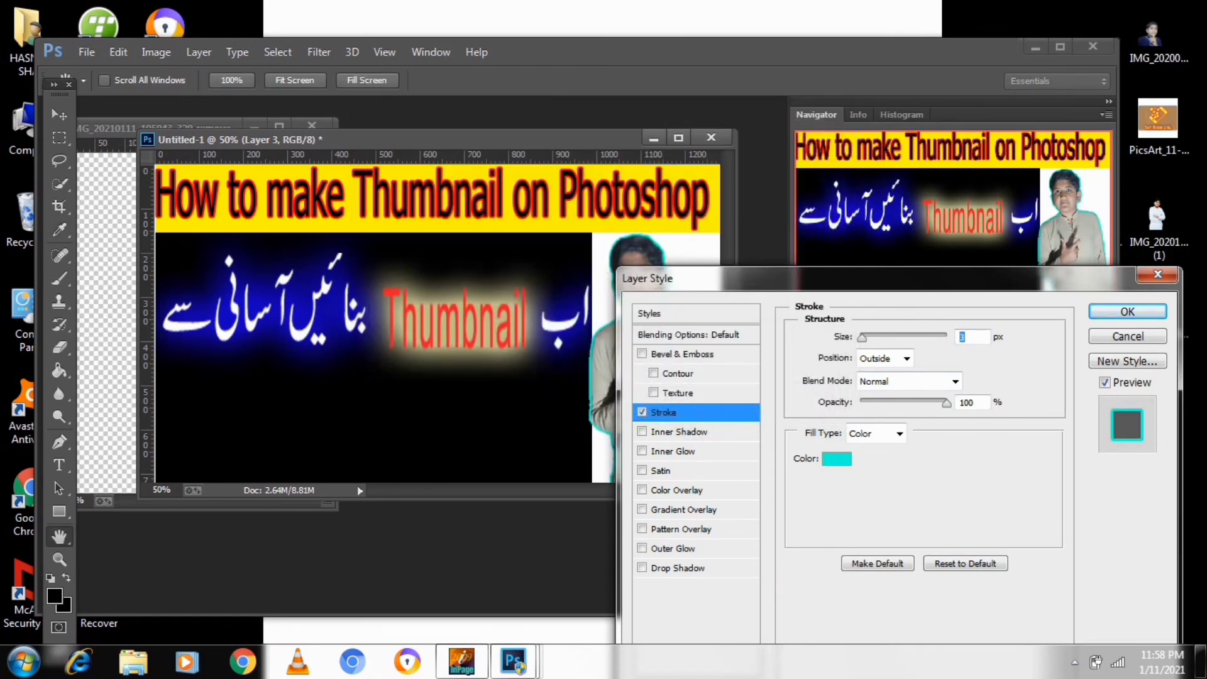
{"action": "mouse_move", "coordinate": [723, 278]}
{"action": "left_mouse_down"}
{"action": "mouse_move", "coordinate": [804, 275]}
{"action": "mouse_move", "coordinate": [793, 262]}
{"action": "mouse_move", "coordinate": [809, 234]}
{"action": "mouse_move", "coordinate": [701, 249]}
{"action": "mouse_move", "coordinate": [703, 265]}
{"action": "left_mouse_up"}
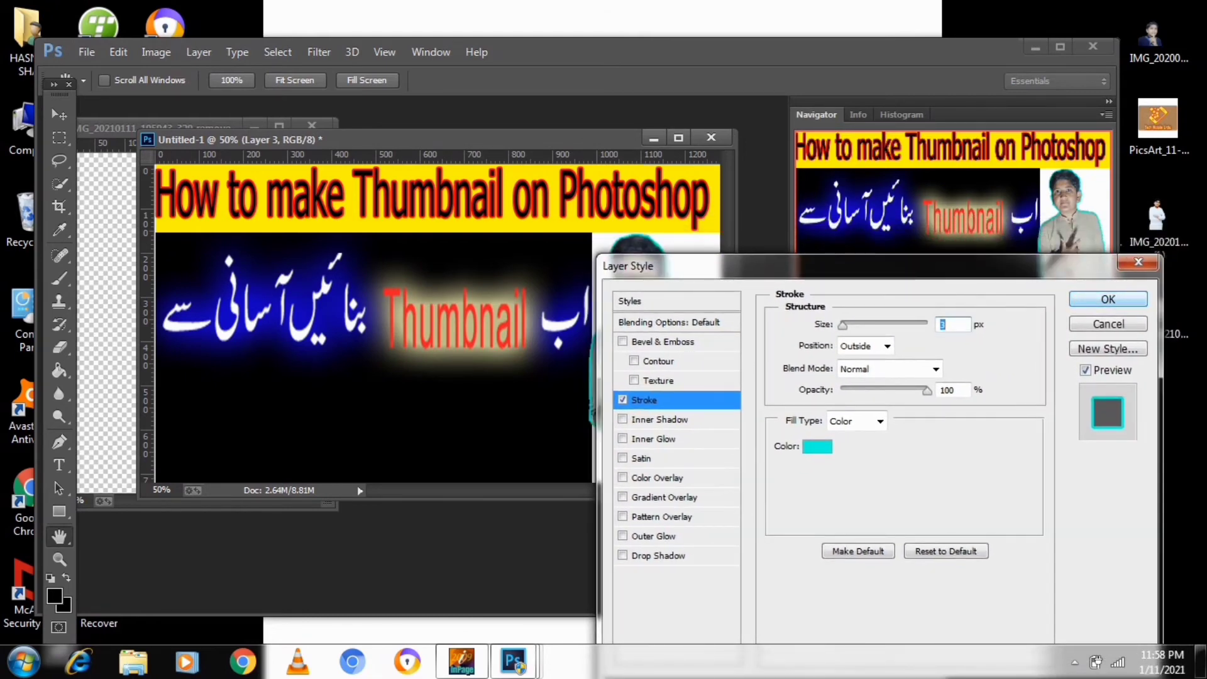
{"action": "key", "text": "Return"}
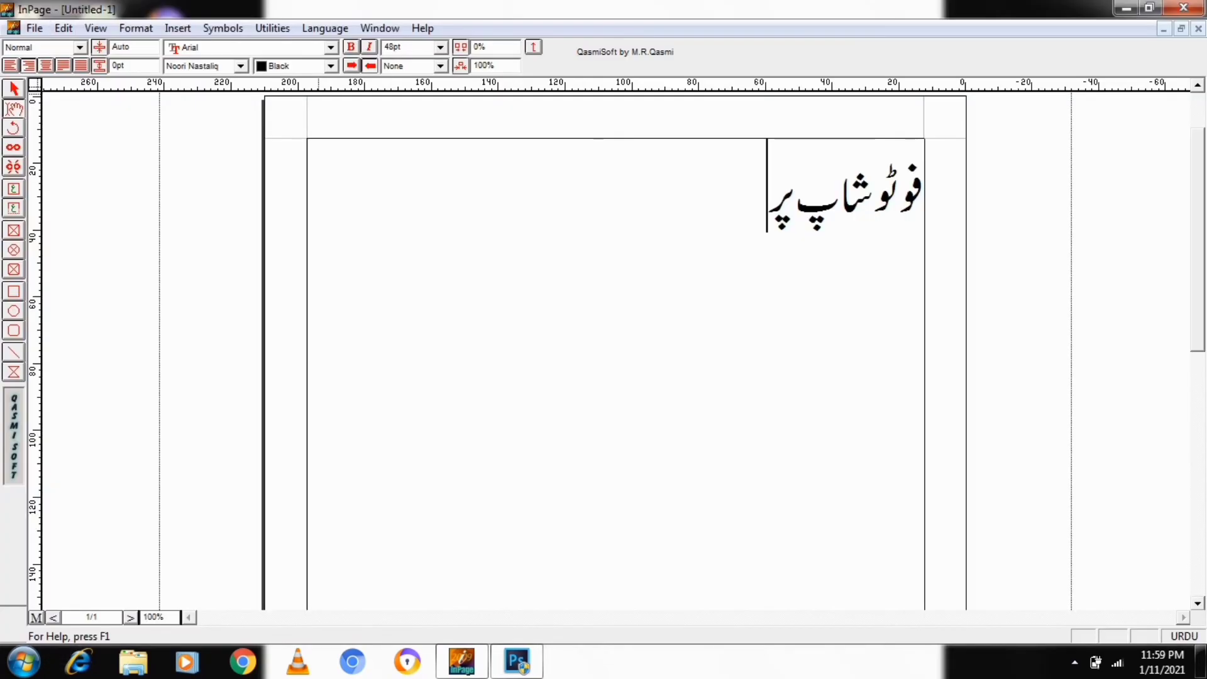
Step: Export page 1 with the Urdu text as an Encapsulated PostScript file named photoshop in the inpage folder on drive E
{"action": "left_click", "coordinate": [34, 28]}
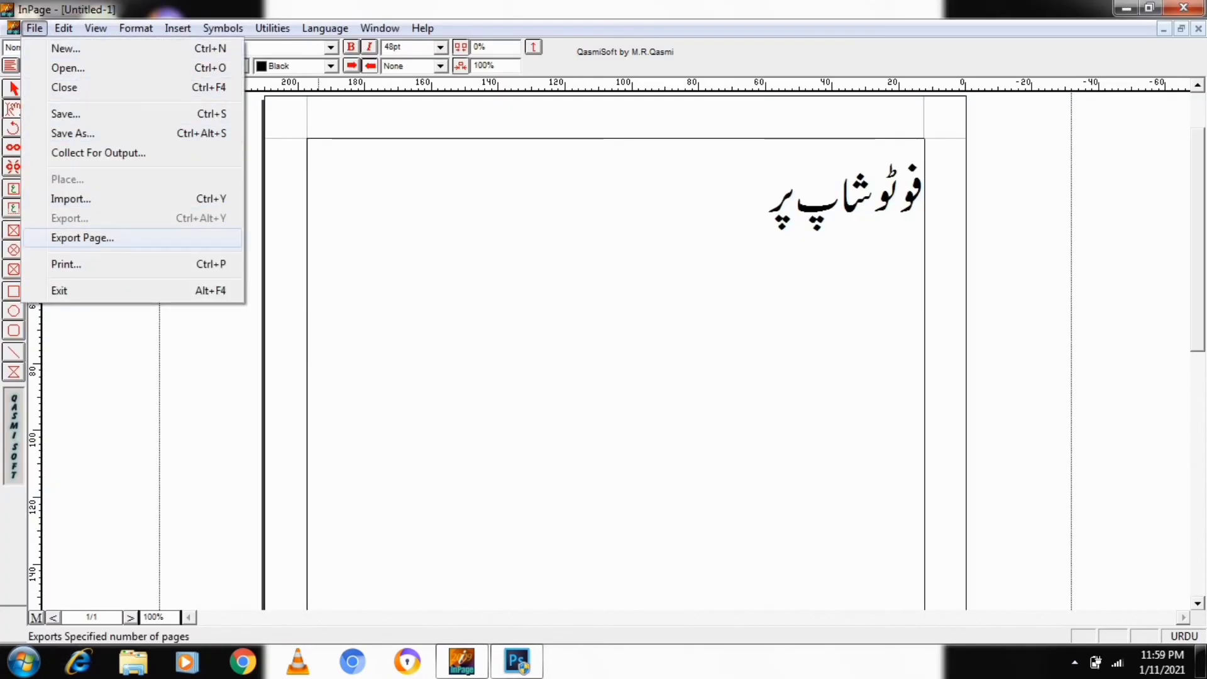
{"action": "key", "text": "Return"}
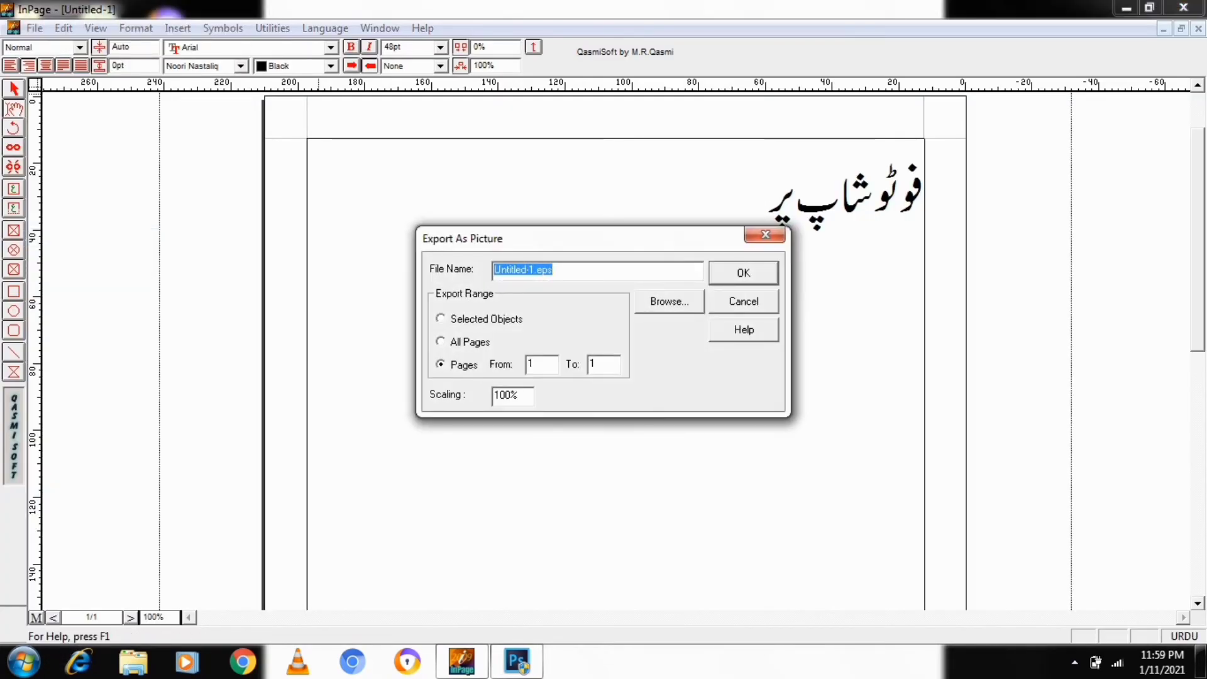
{"action": "left_click", "coordinate": [669, 302]}
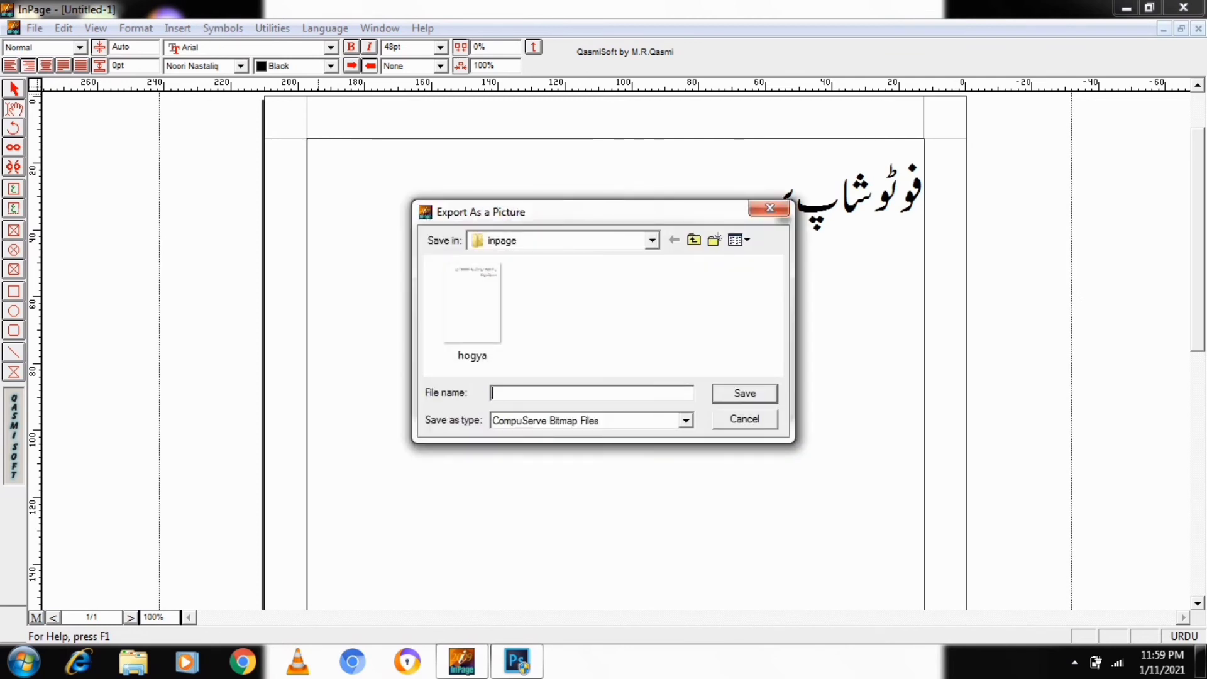
{"action": "left_click", "coordinate": [685, 420]}
{"action": "key", "text": "Return"}
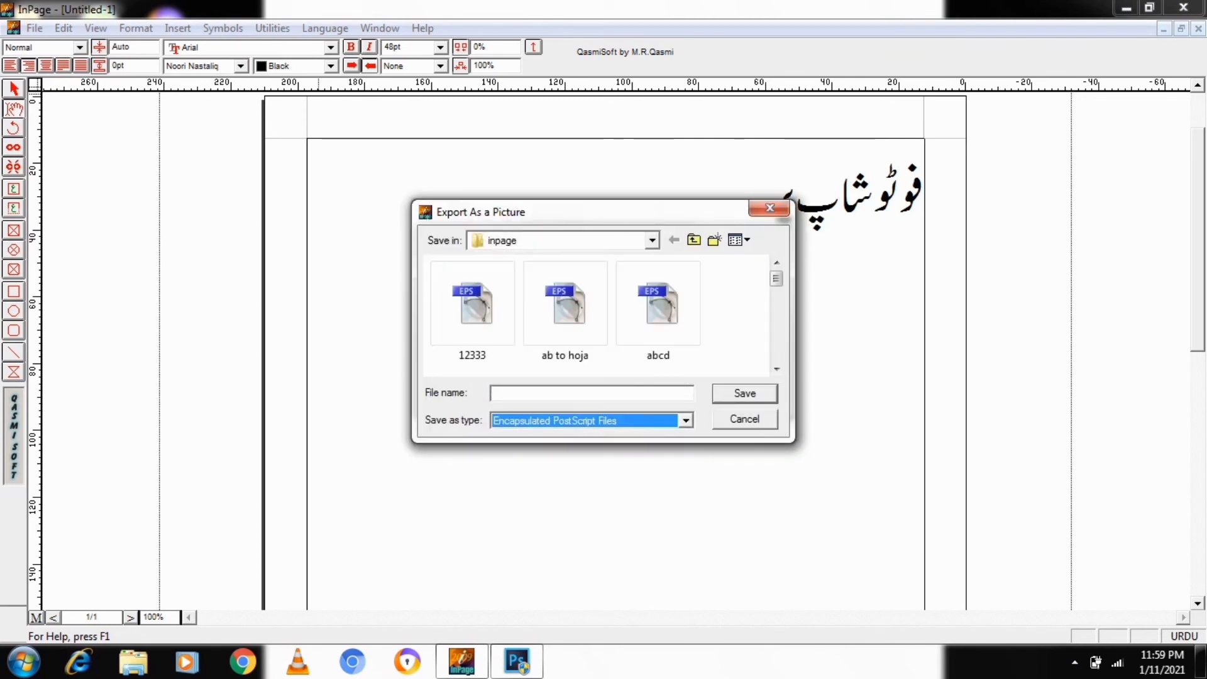
{"action": "left_click", "coordinate": [591, 394]}
{"action": "type", "text": "ph"}
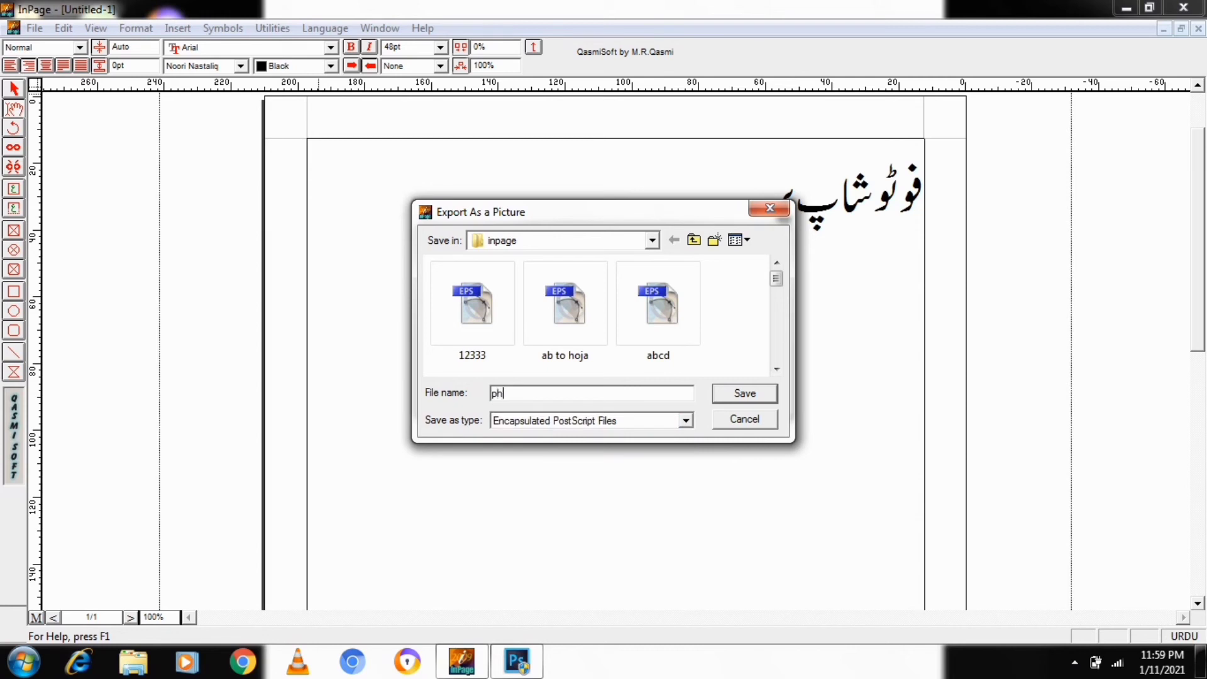
{"action": "type", "text": "otoshop"}
{"action": "key", "text": "Return"}
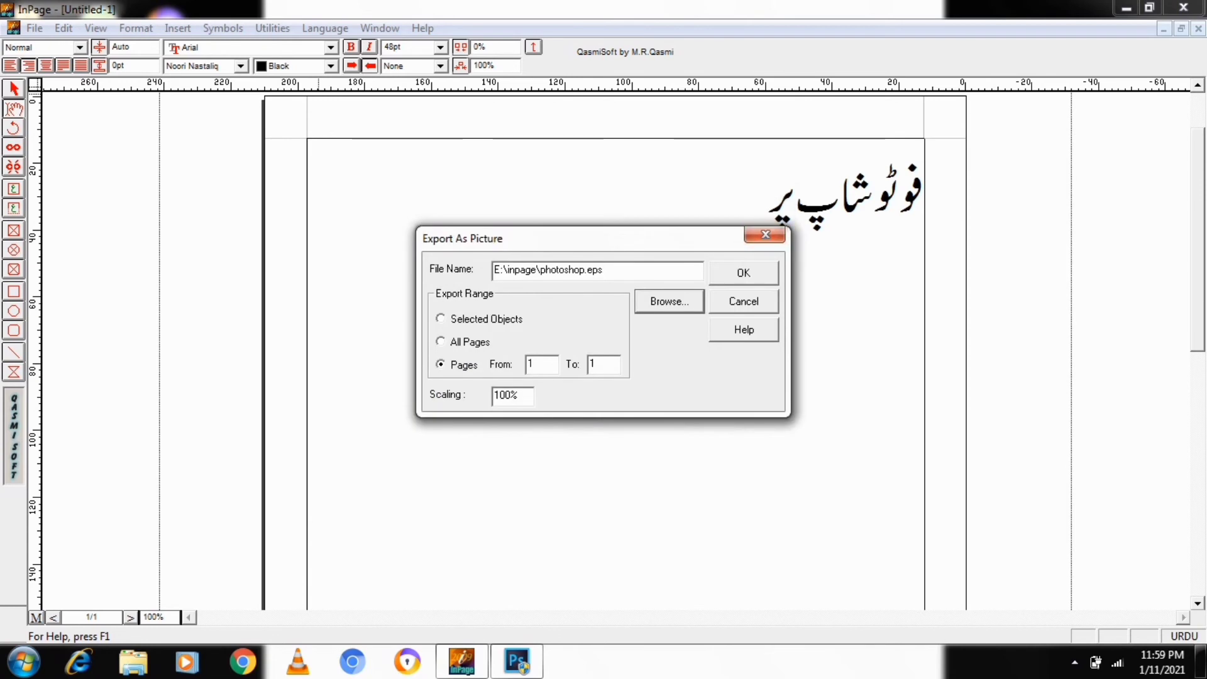
{"action": "key", "text": "Return"}
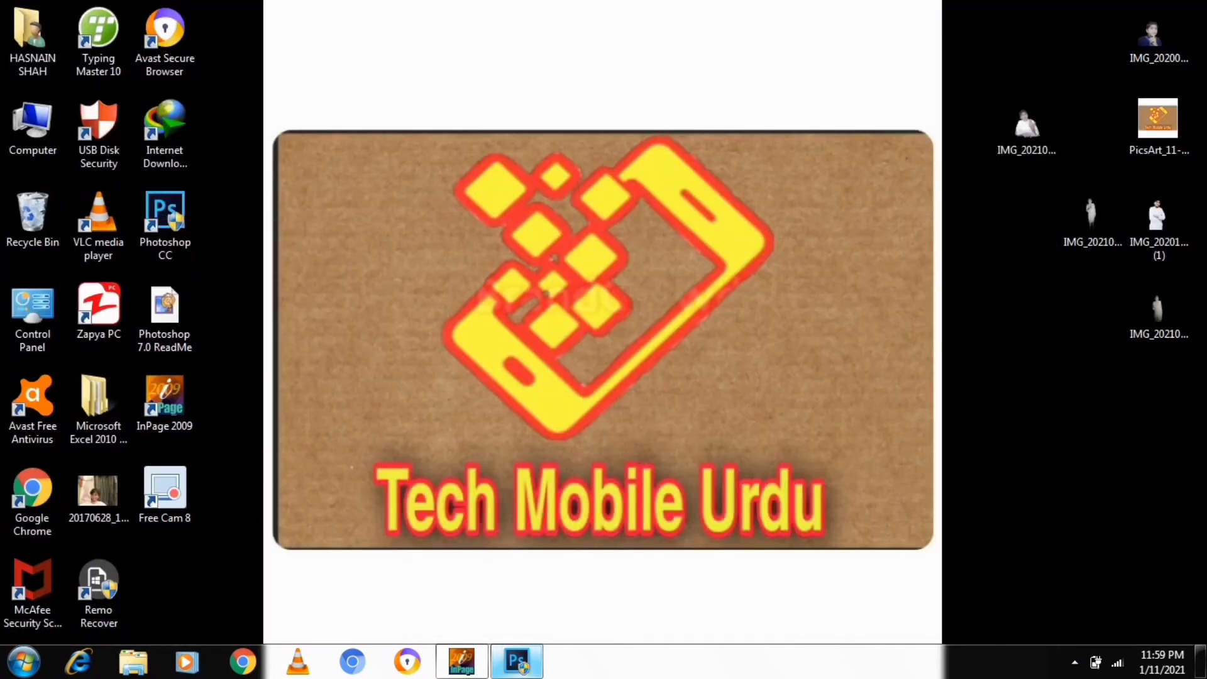
Step: Switch to Photoshop, close the boy's source photo and open photoshop.eps, rasterized at 595 by 841 pixels and 72 pixels/inch
{"action": "left_click", "coordinate": [515, 661]}
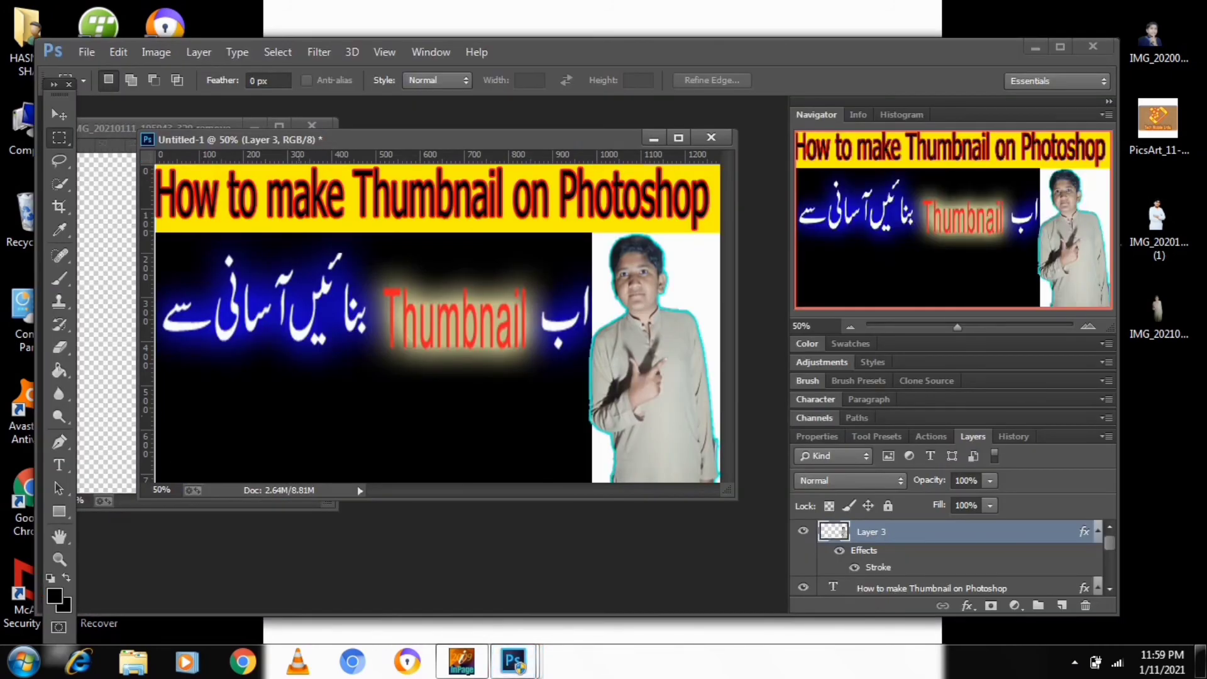
{"action": "left_click_drag", "start_coordinate": [195, 126], "coordinate": [188, 115]}
{"action": "left_click", "coordinate": [308, 115]}
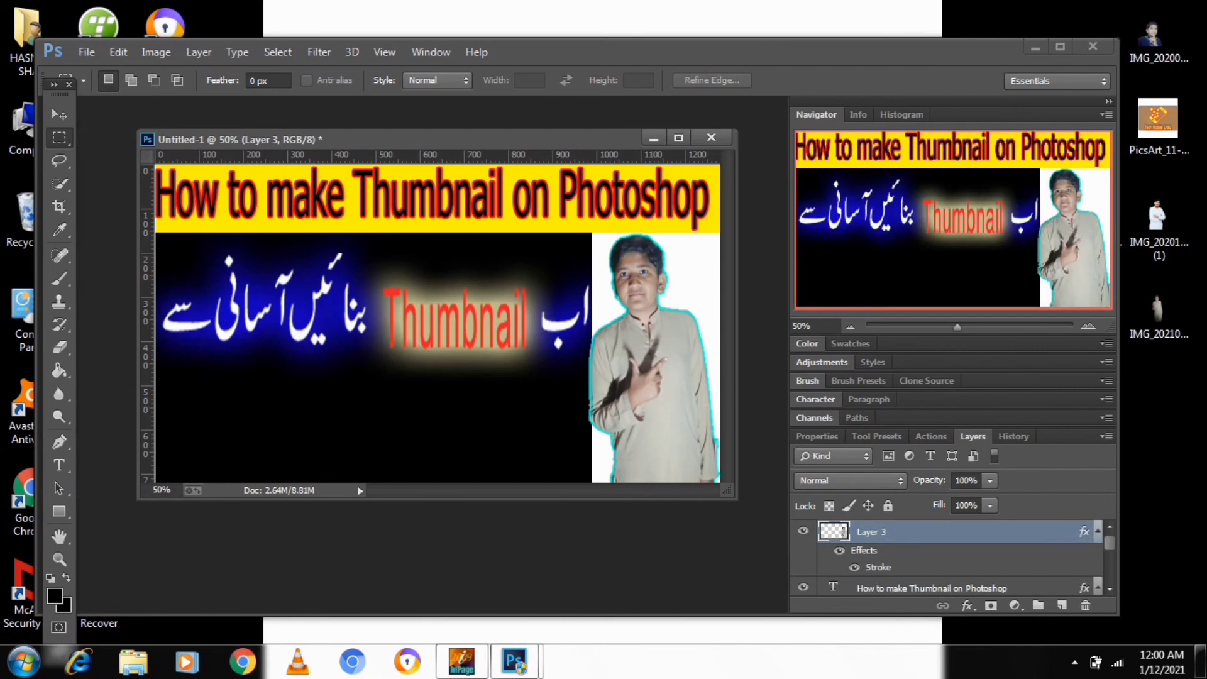
{"action": "key", "text": "ctrl+o"}
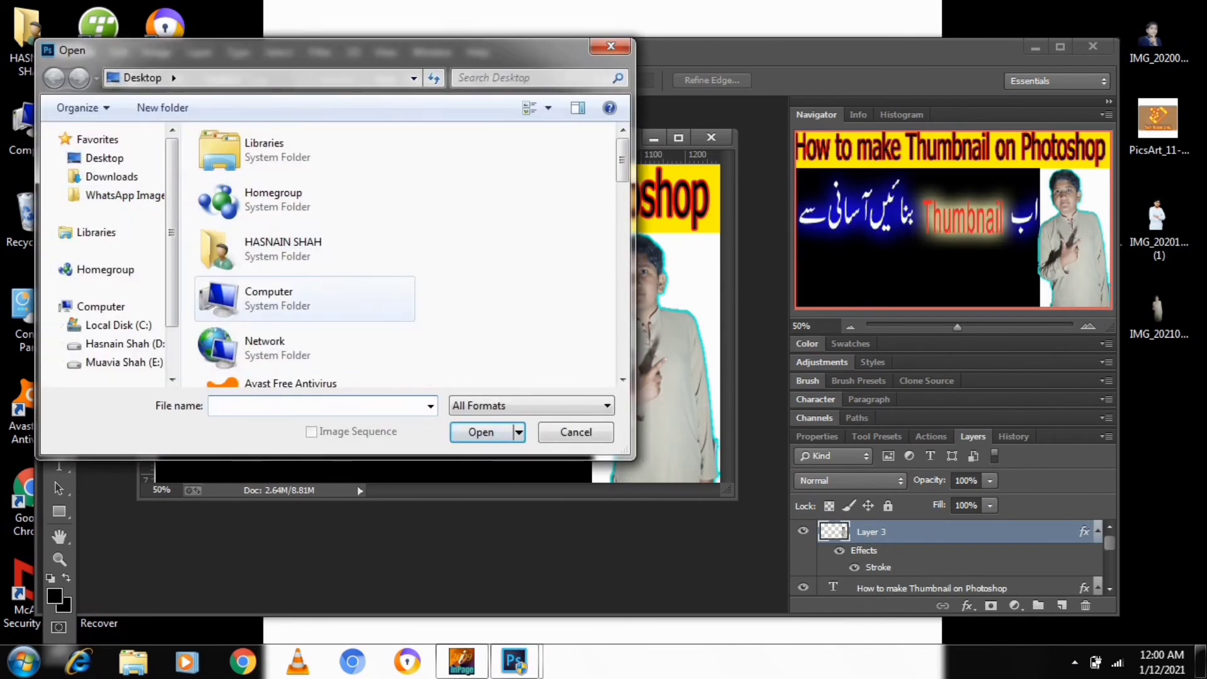
{"action": "key", "text": "Return"}
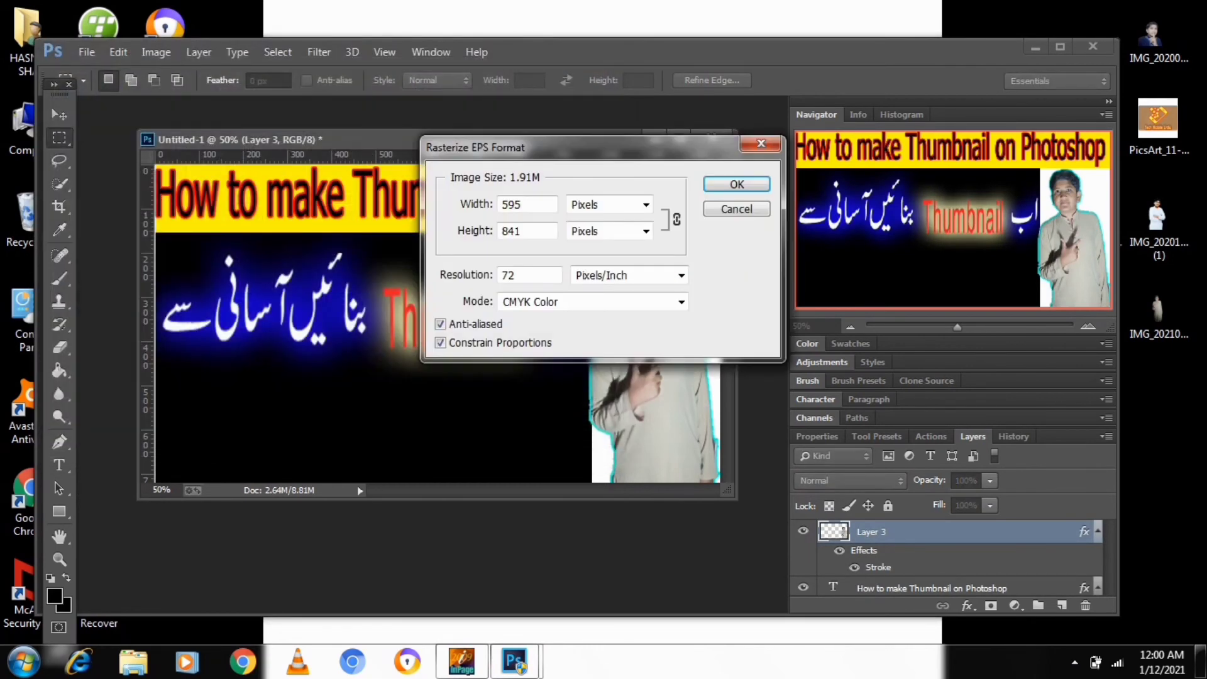
{"action": "key", "text": "Return"}
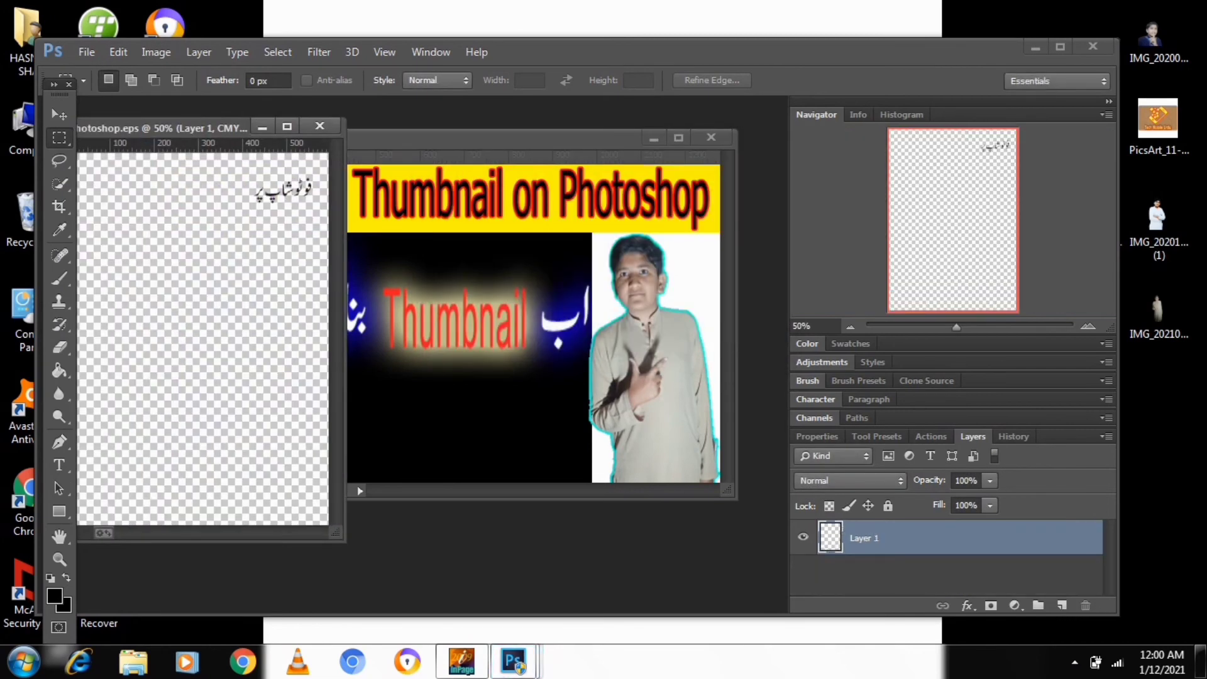
Step: Select the Urdu text in photoshop.eps with a rectangular marquee and move it onto the thumbnail's lower black area
{"action": "left_click_drag", "start_coordinate": [214, 128], "coordinate": [113, 147]}
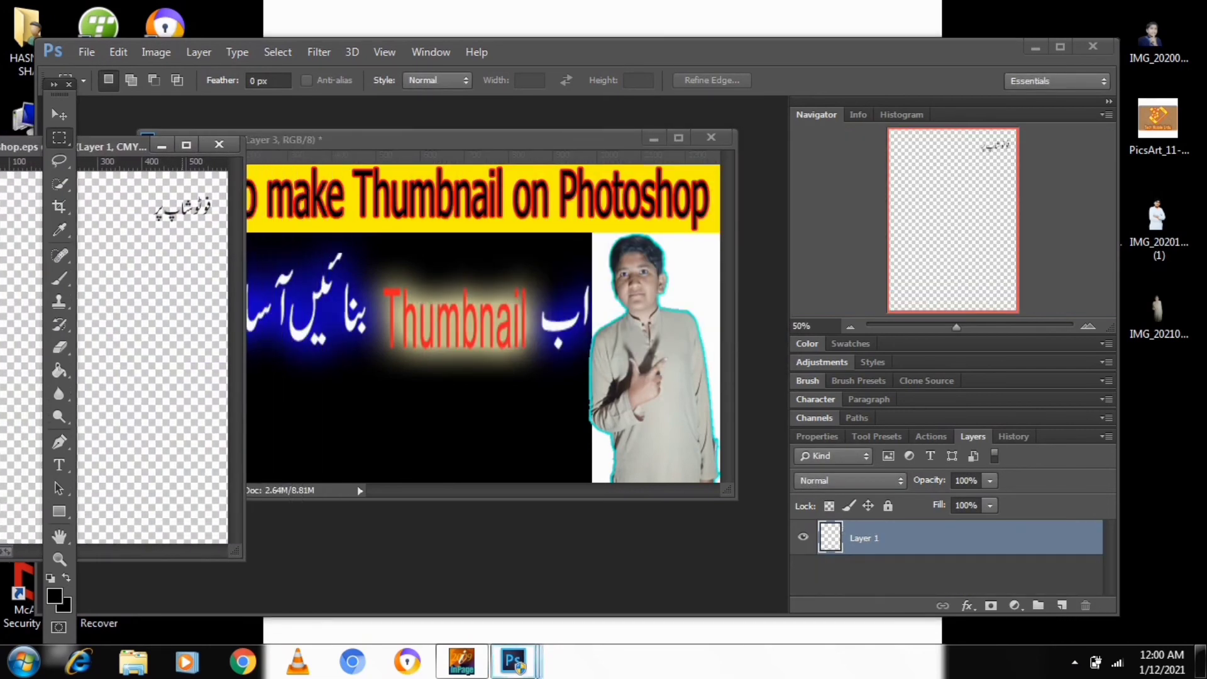
{"action": "mouse_move", "coordinate": [141, 186]}
{"action": "left_mouse_down"}
{"action": "mouse_move", "coordinate": [202, 201]}
{"action": "mouse_move", "coordinate": [337, 382]}
{"action": "left_mouse_up"}
{"action": "left_click", "coordinate": [60, 115]}
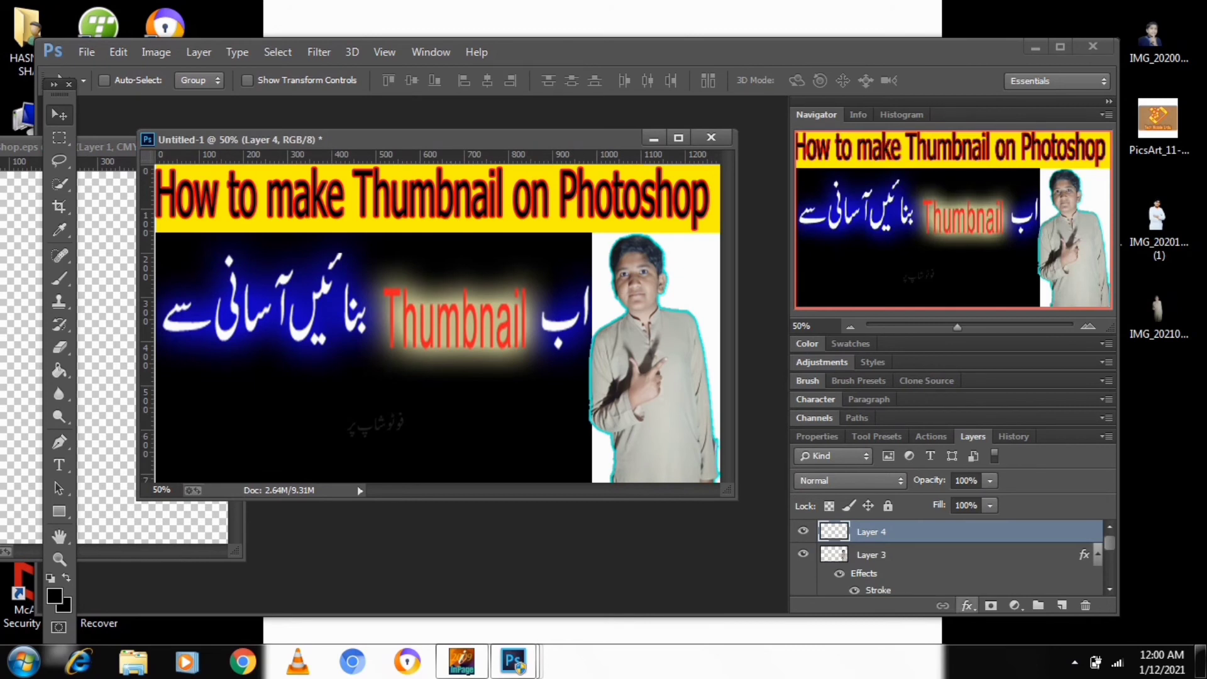
Step: Add a Color Overlay in white, ffffff, to the new Urdu text layer and apply the layer style
{"action": "left_click", "coordinate": [967, 605]}
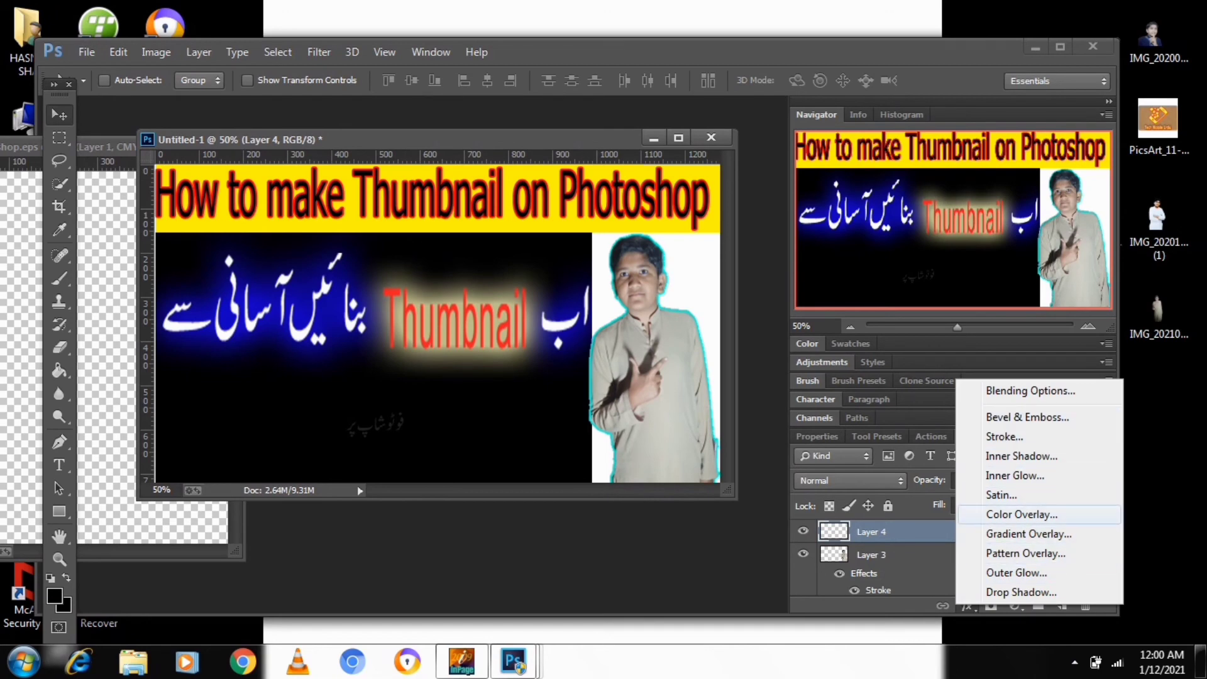
{"action": "left_click", "coordinate": [1022, 514]}
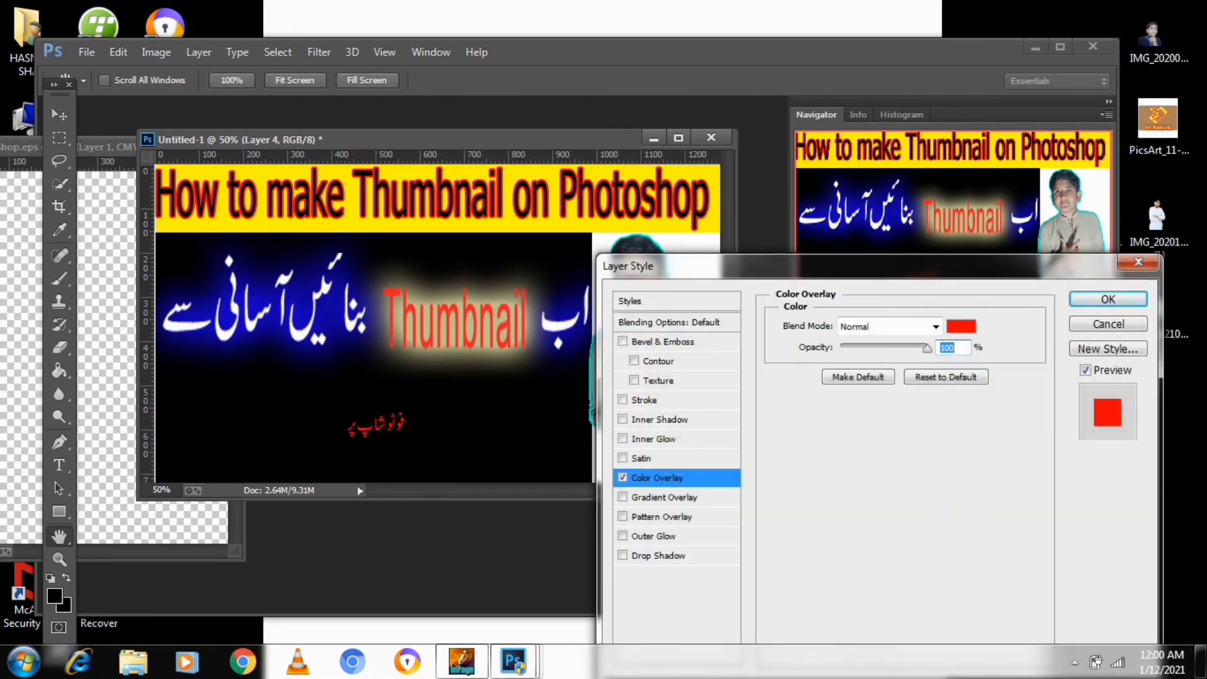
{"action": "left_click", "coordinate": [961, 326]}
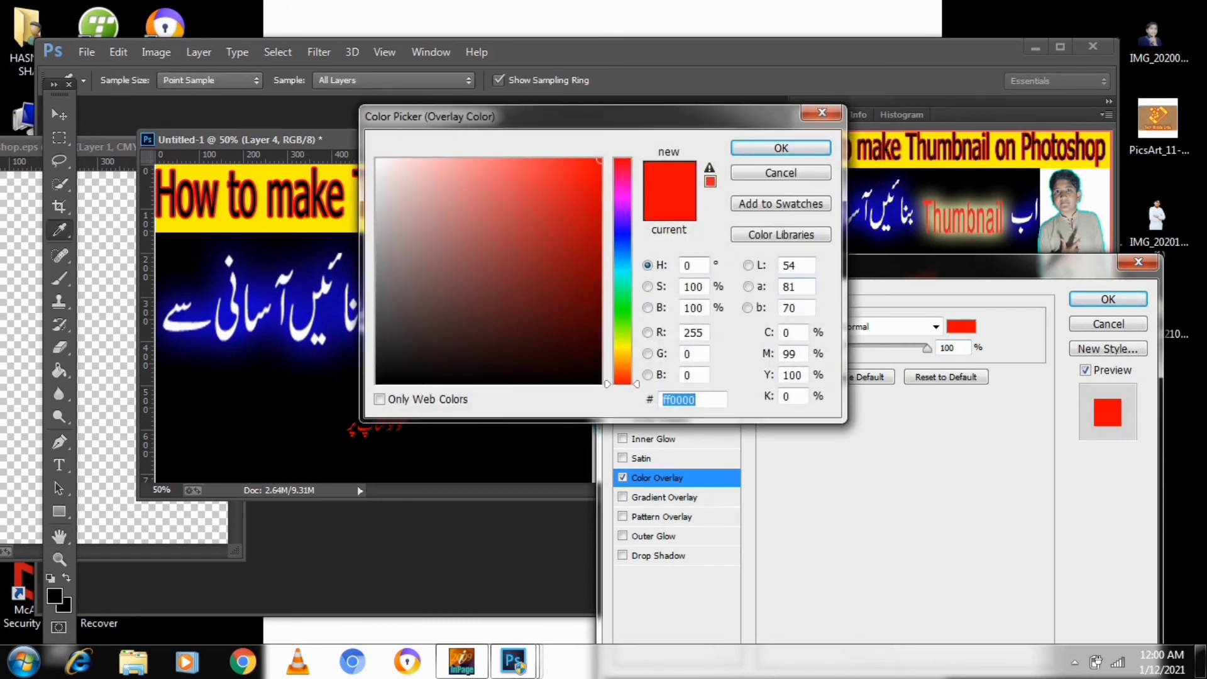
{"action": "left_click", "coordinate": [377, 160]}
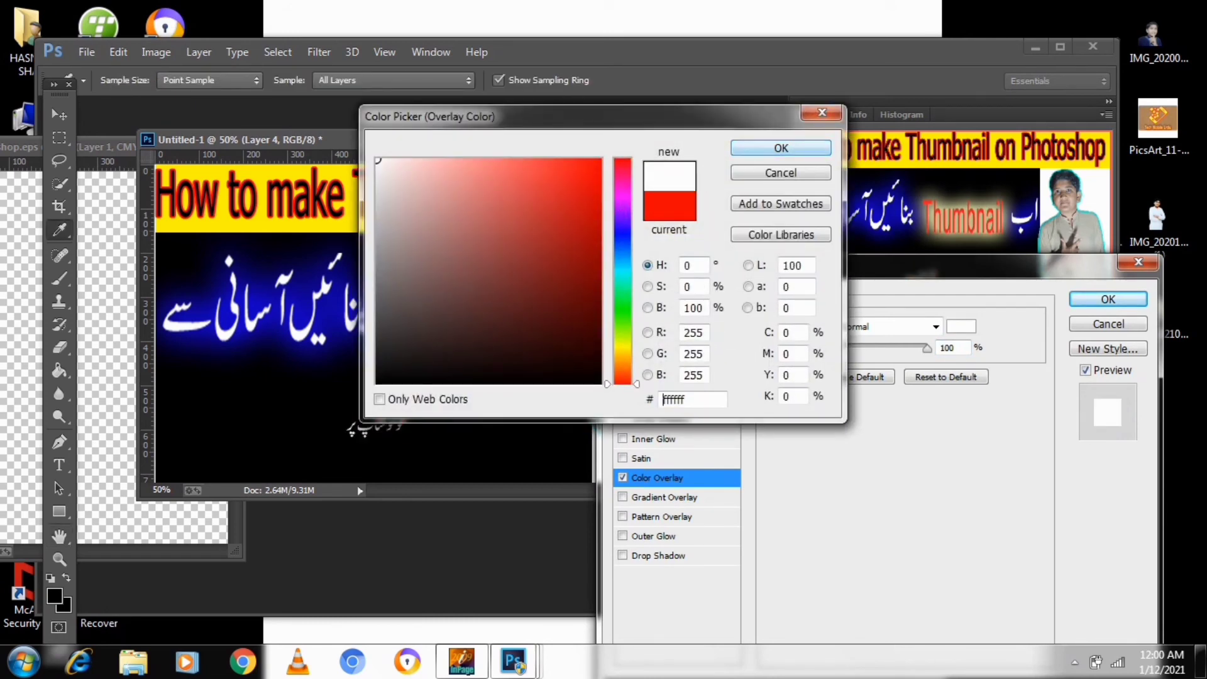
{"action": "left_click", "coordinate": [780, 148]}
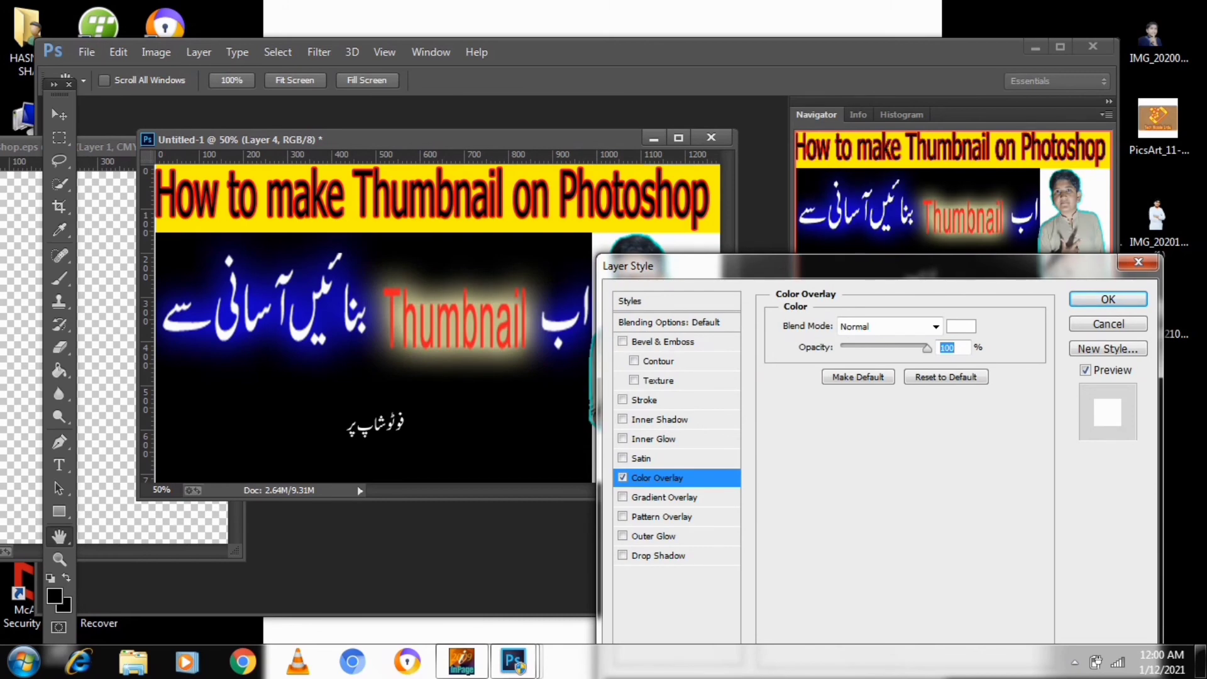
{"action": "left_click", "coordinate": [1108, 299]}
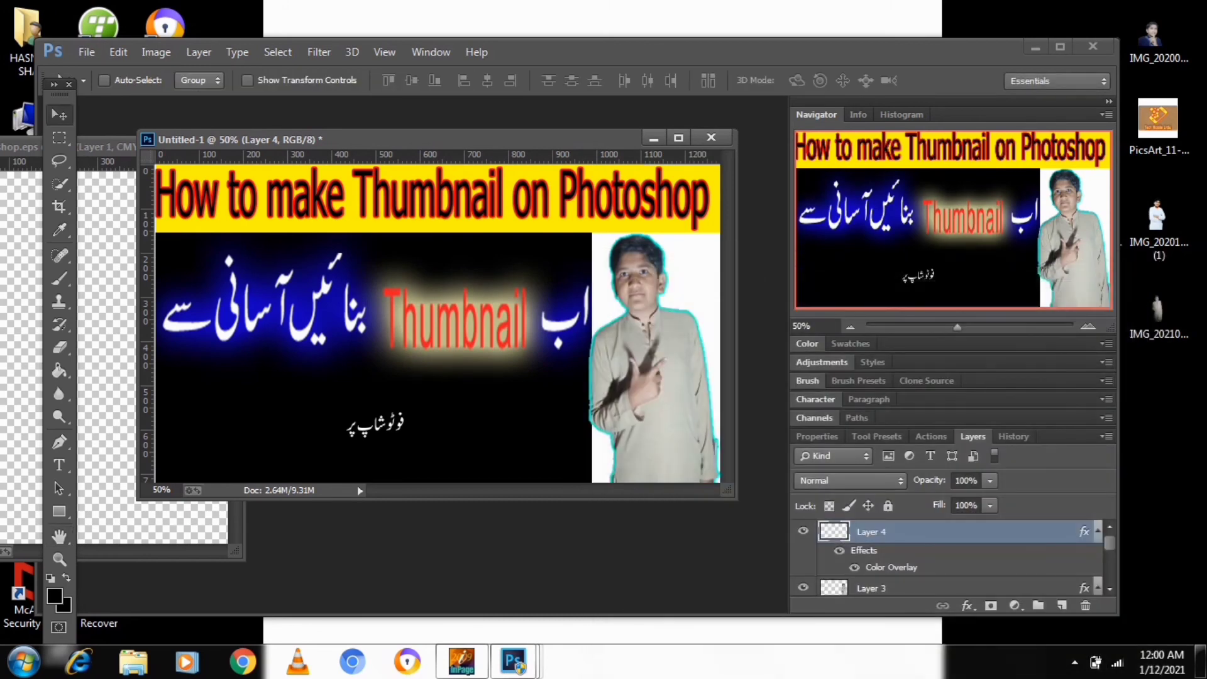
Step: Transform the lower Urdu text to about 635% width and 338% height, position it across the black area below the first line, and apply it
{"action": "key", "text": "ctrl+t"}
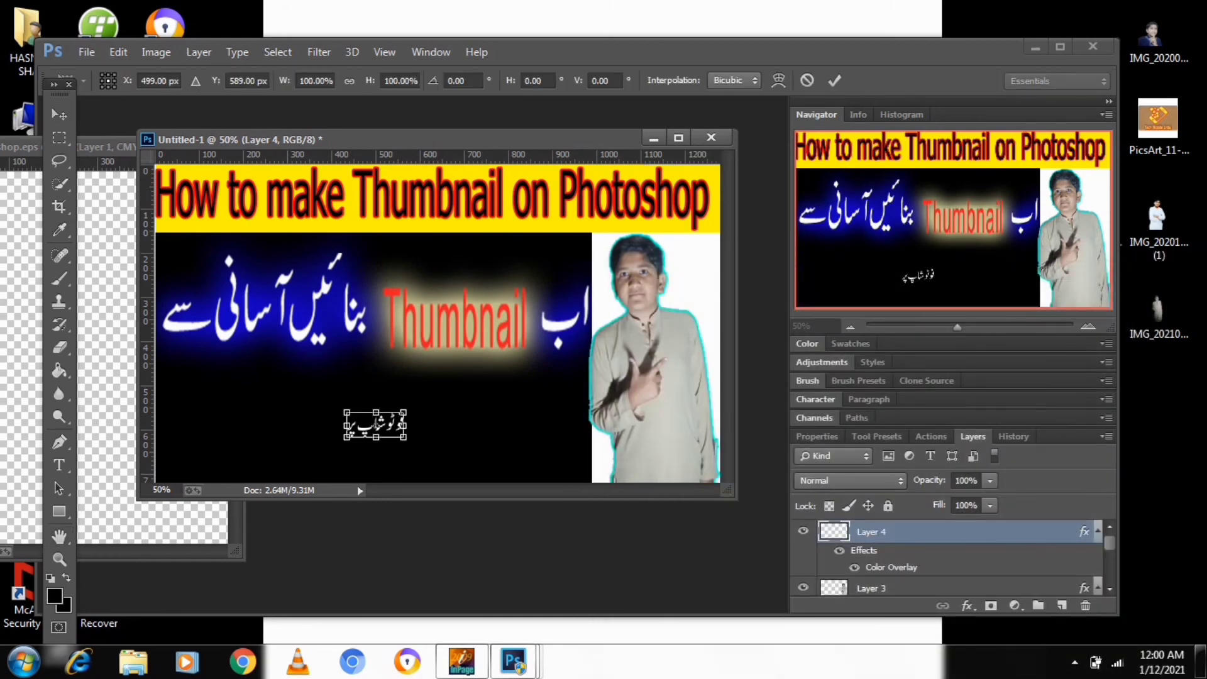
{"action": "left_click_drag", "start_coordinate": [405, 438], "coordinate": [588, 483]}
{"action": "left_click_drag", "start_coordinate": [516, 462], "coordinate": [393, 445]}
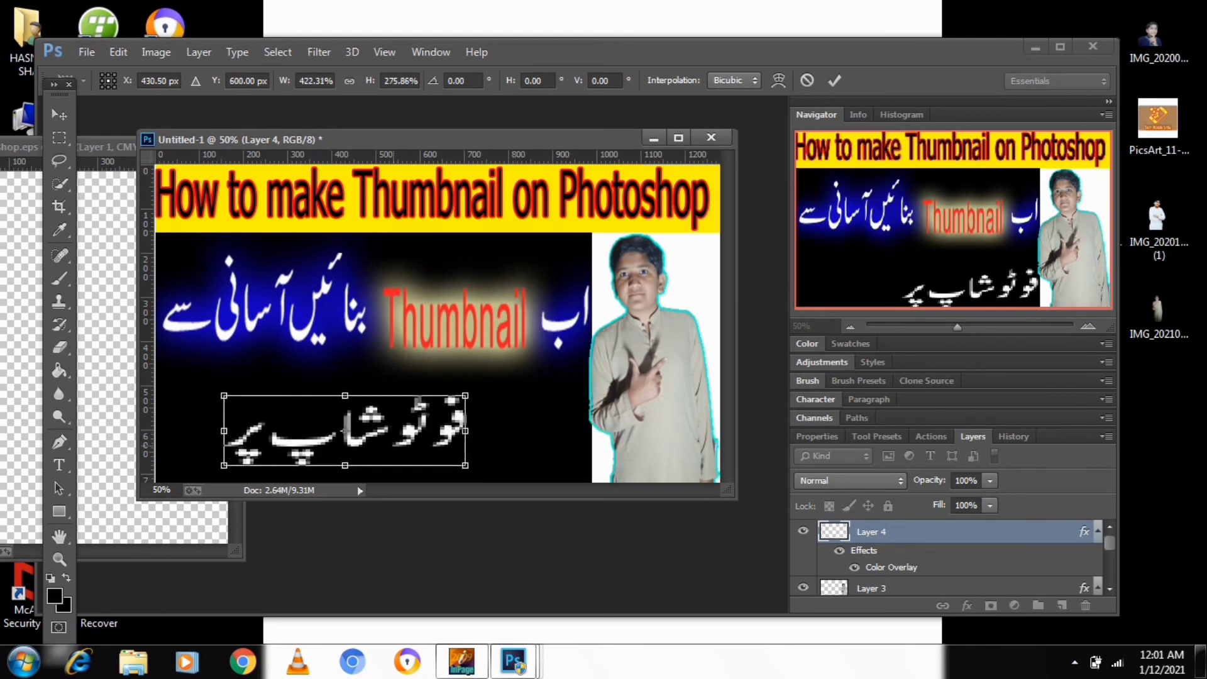
{"action": "left_click_drag", "start_coordinate": [465, 465], "coordinate": [571, 471]}
{"action": "left_click_drag", "start_coordinate": [516, 444], "coordinate": [504, 442]}
{"action": "left_click_drag", "start_coordinate": [376, 427], "coordinate": [384, 429]}
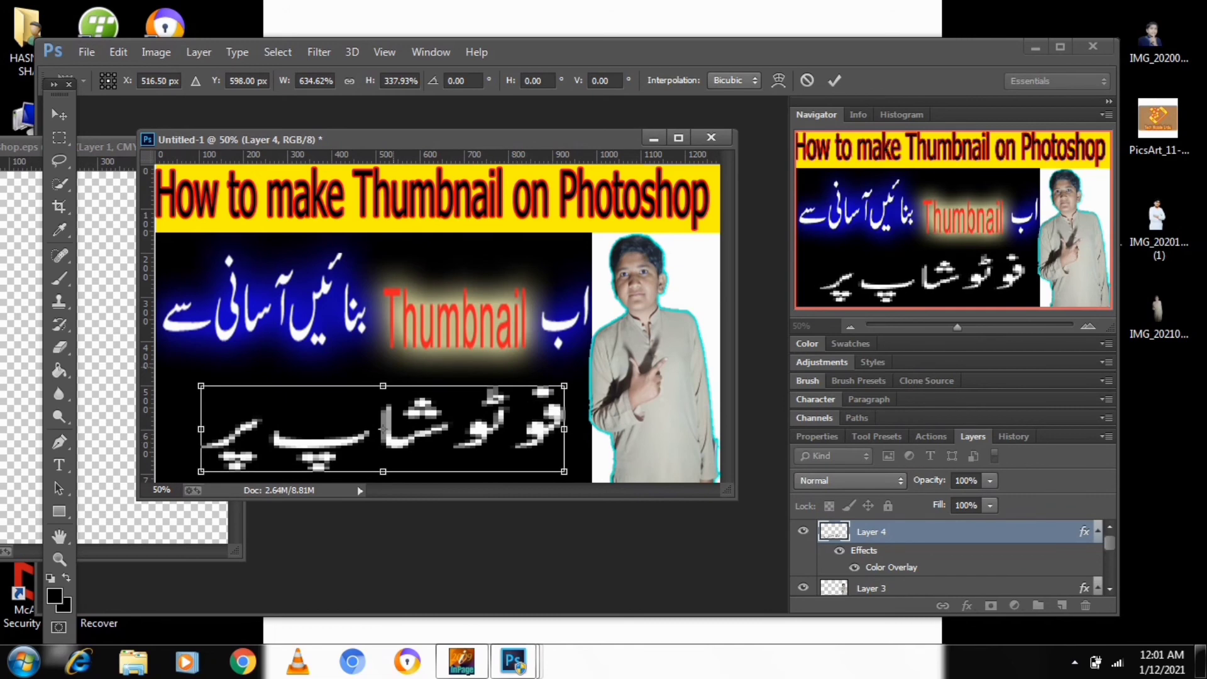
{"action": "left_click", "coordinate": [60, 138]}
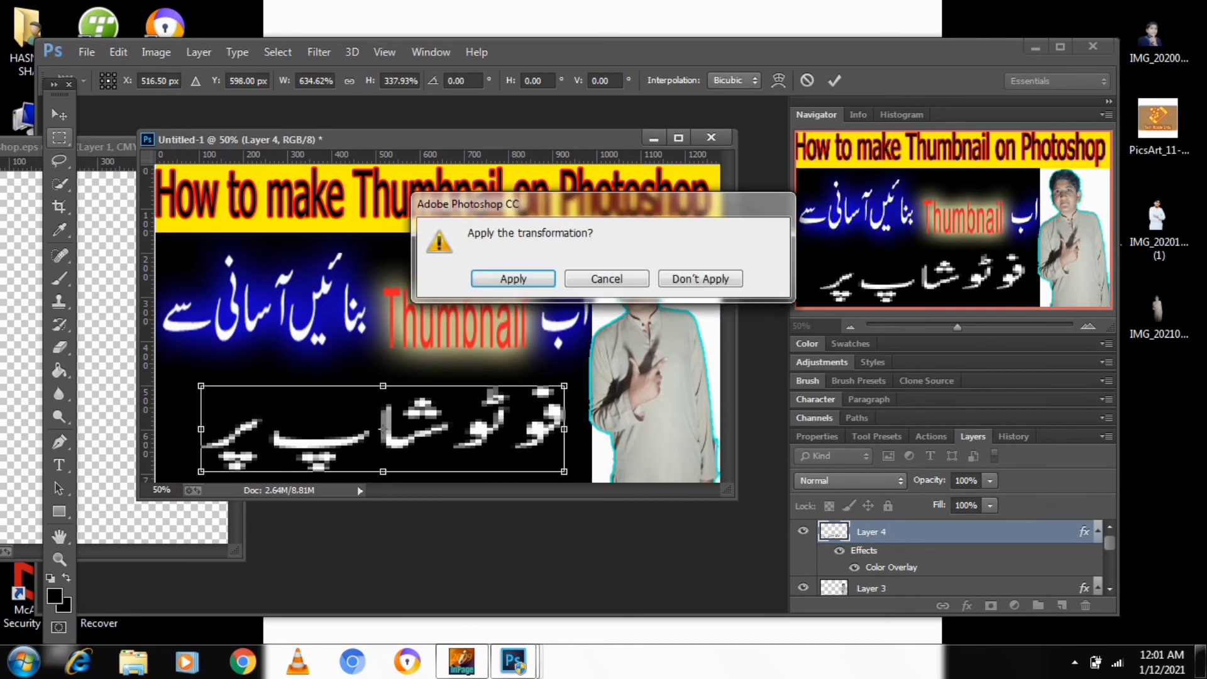
{"action": "key", "text": "Return"}
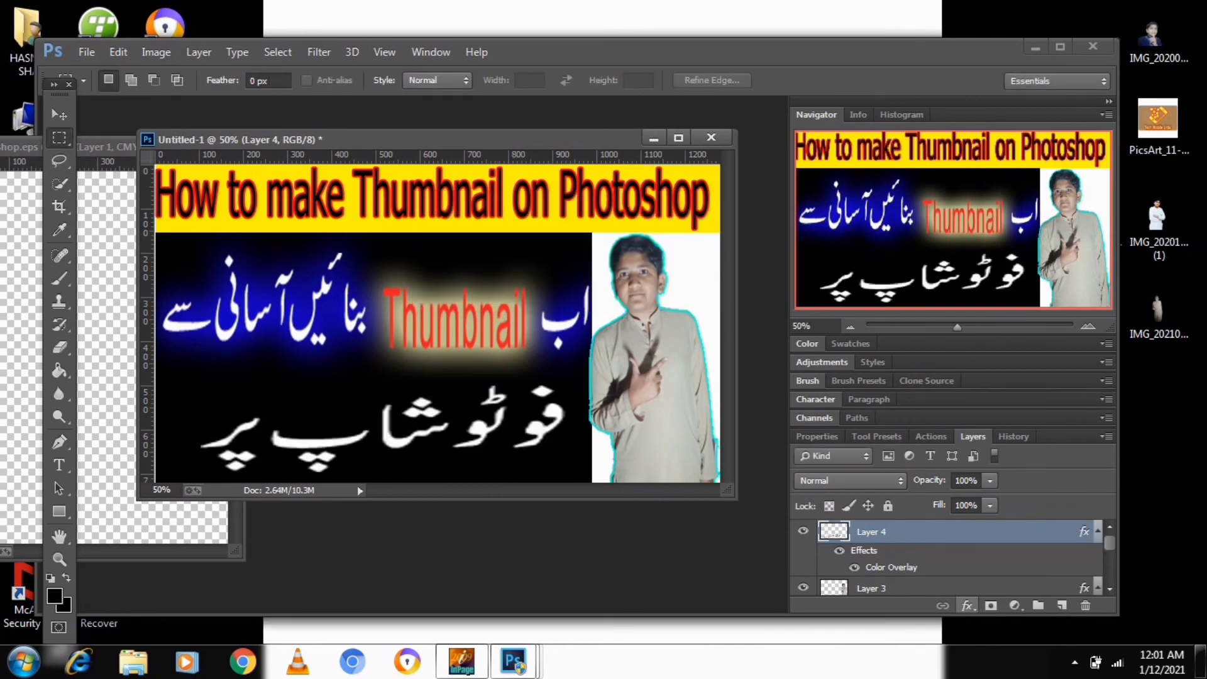
Step: Add an Outer Glow in red, ff000c, with 11% spread and 81 px size to the lower Urdu text layer
{"action": "left_click", "coordinate": [967, 605]}
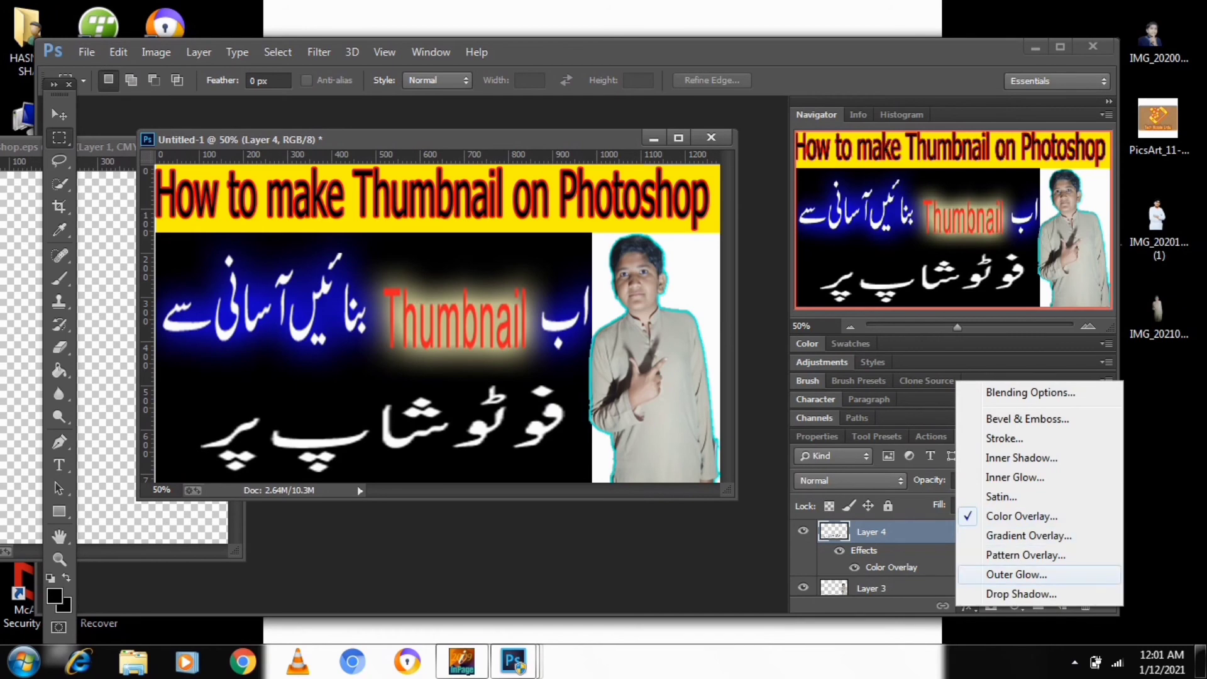
{"action": "left_click", "coordinate": [1016, 574]}
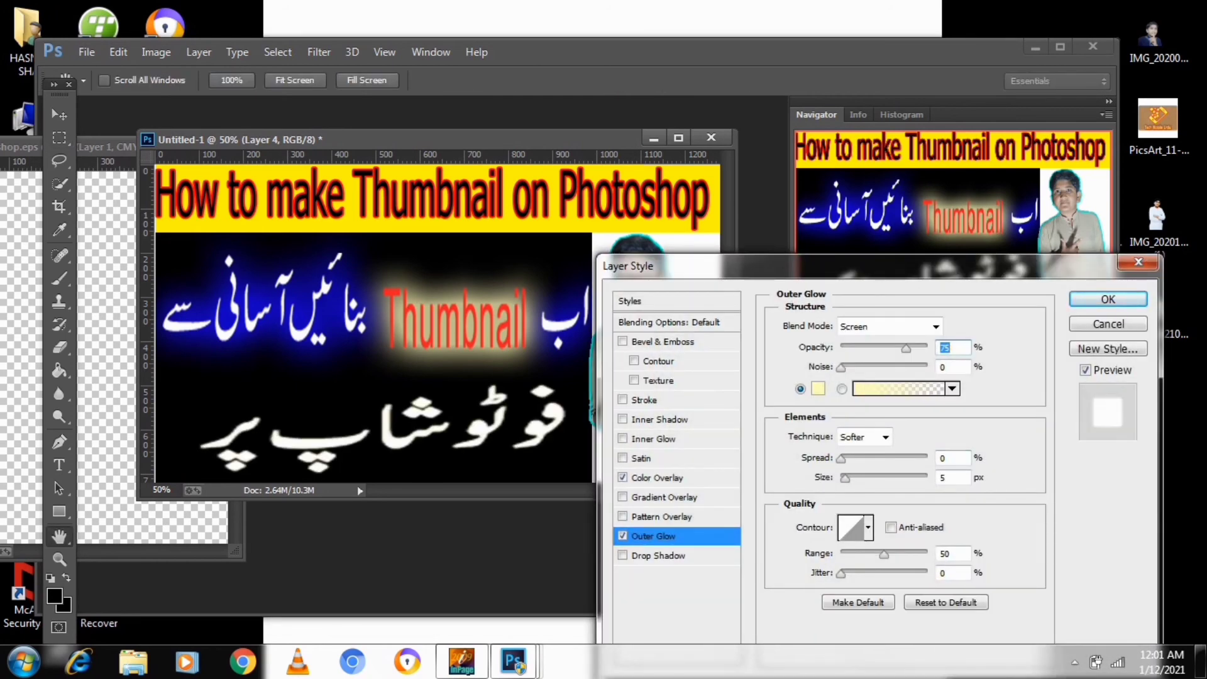
{"action": "left_click", "coordinate": [818, 389]}
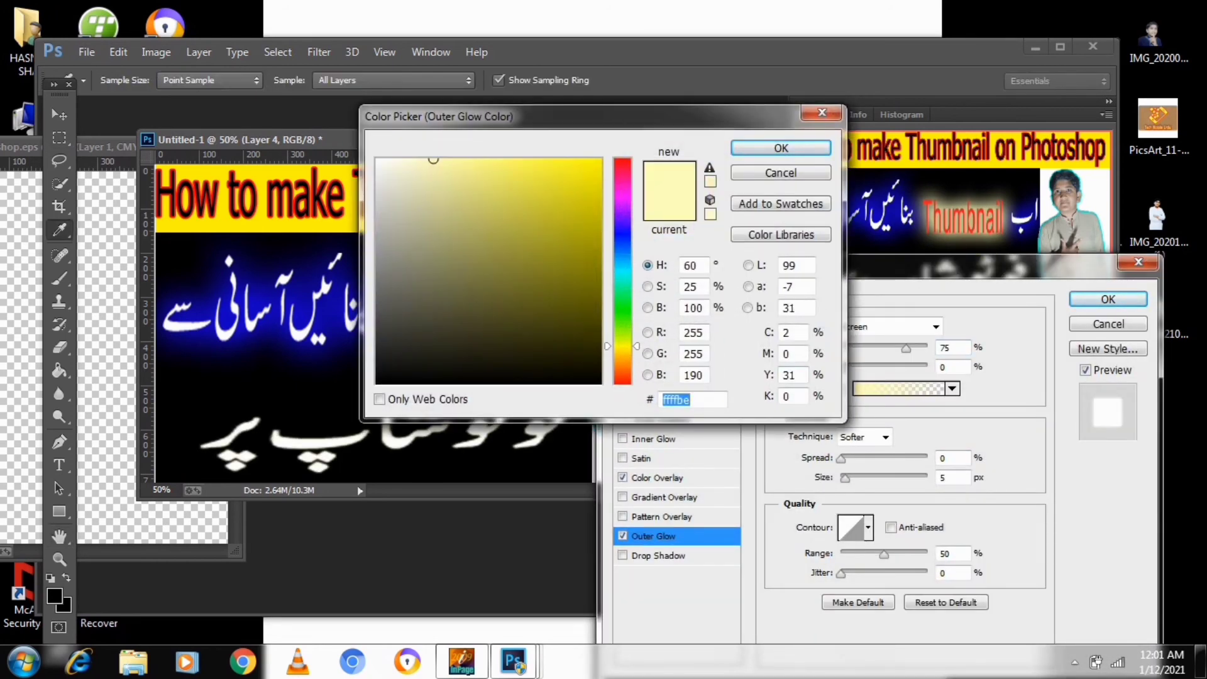
{"action": "left_click", "coordinate": [622, 160]}
{"action": "left_click", "coordinate": [601, 159]}
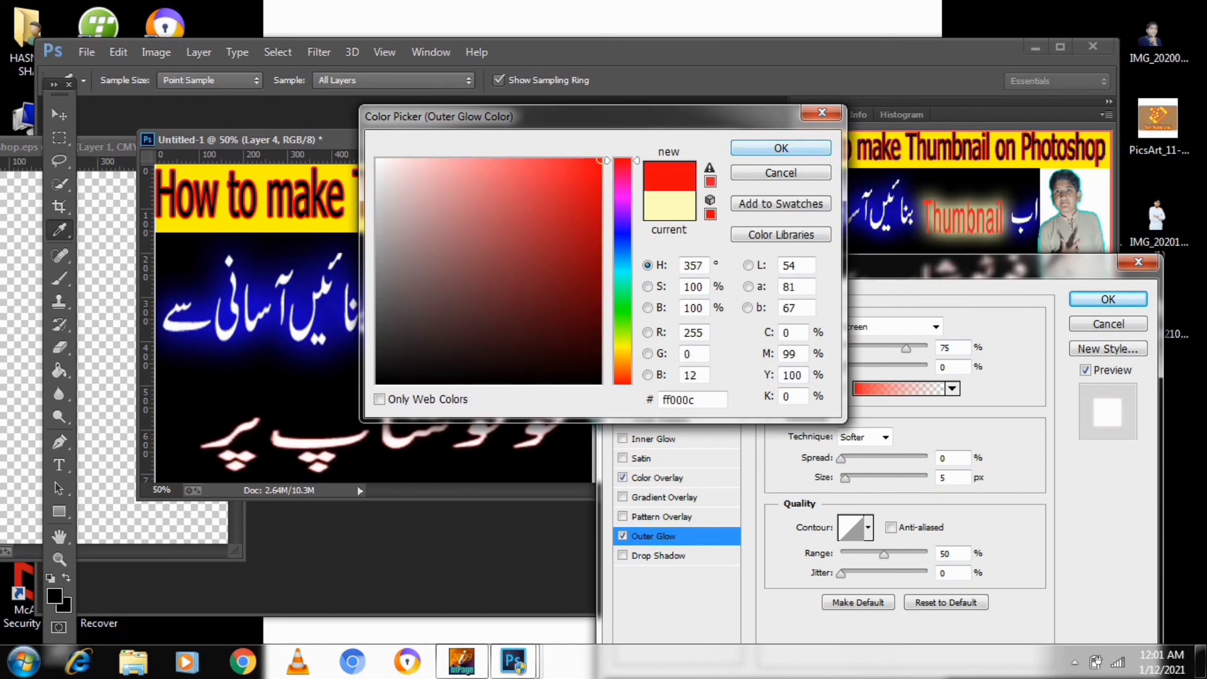
{"action": "key", "text": "Return"}
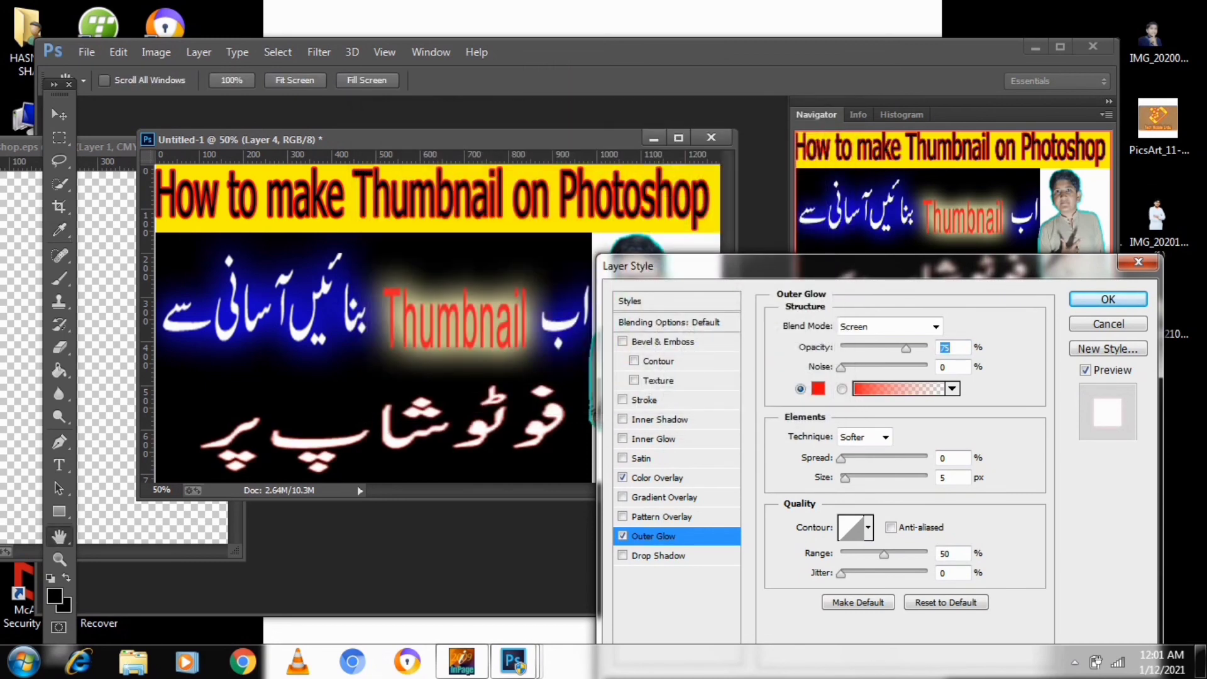
{"action": "left_click_drag", "start_coordinate": [845, 478], "coordinate": [872, 479]}
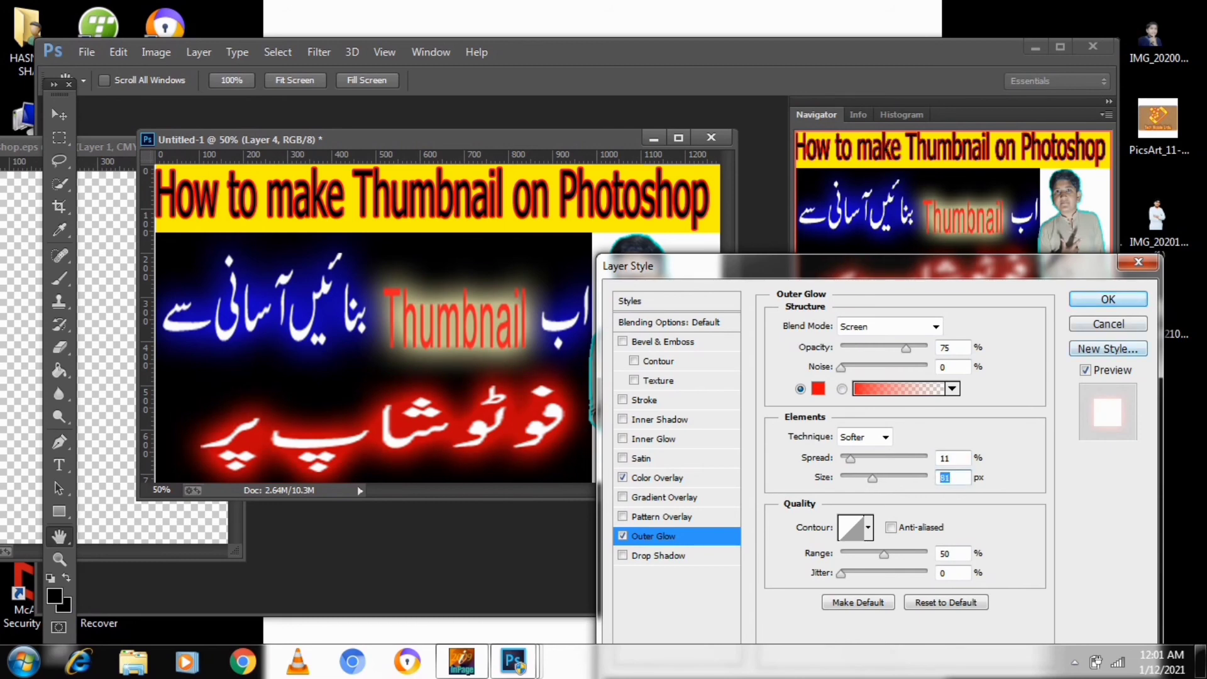
{"action": "left_click", "coordinate": [1108, 299]}
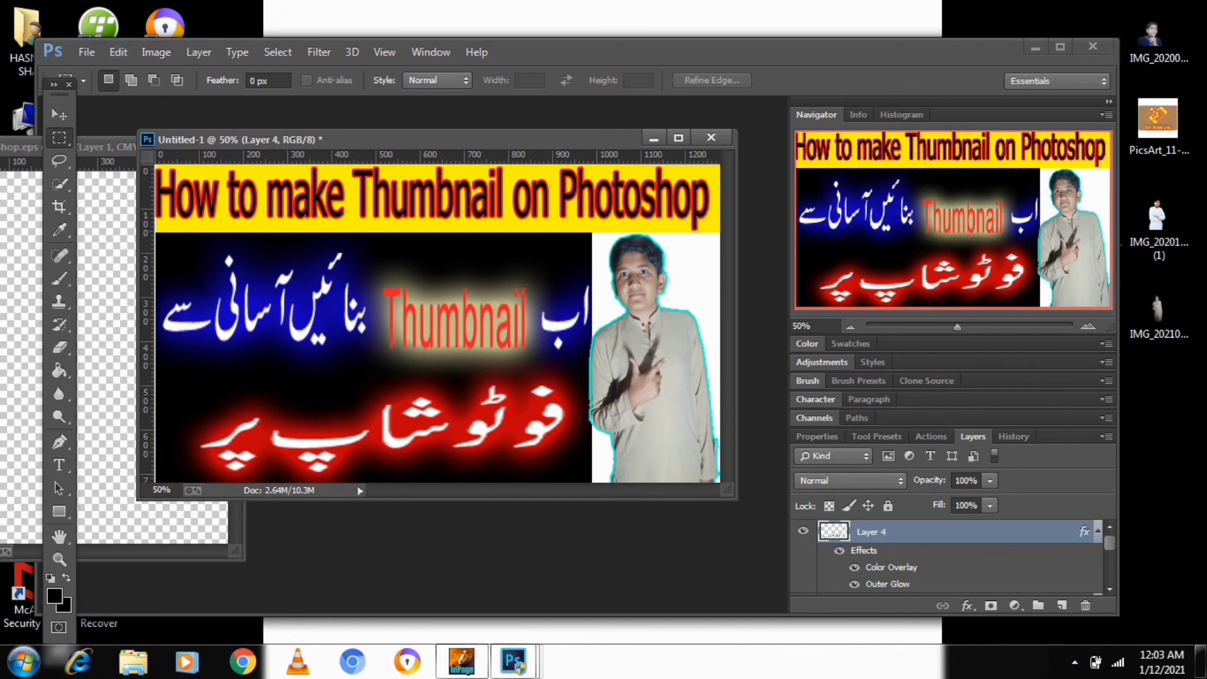
Step: Save the thumbnail as the JPEG file Untitled-1 in the inpage folder, using High quality and the Baseline ("Standard") format
{"action": "left_click", "coordinate": [86, 52]}
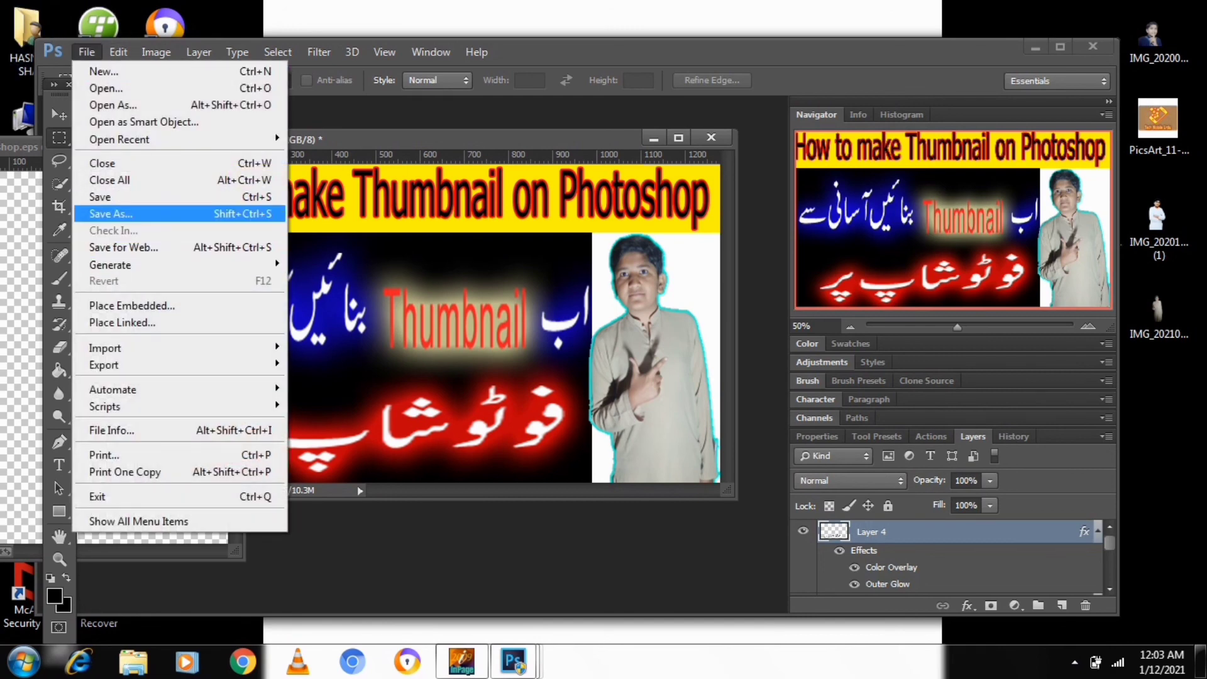
{"action": "key", "text": "Return"}
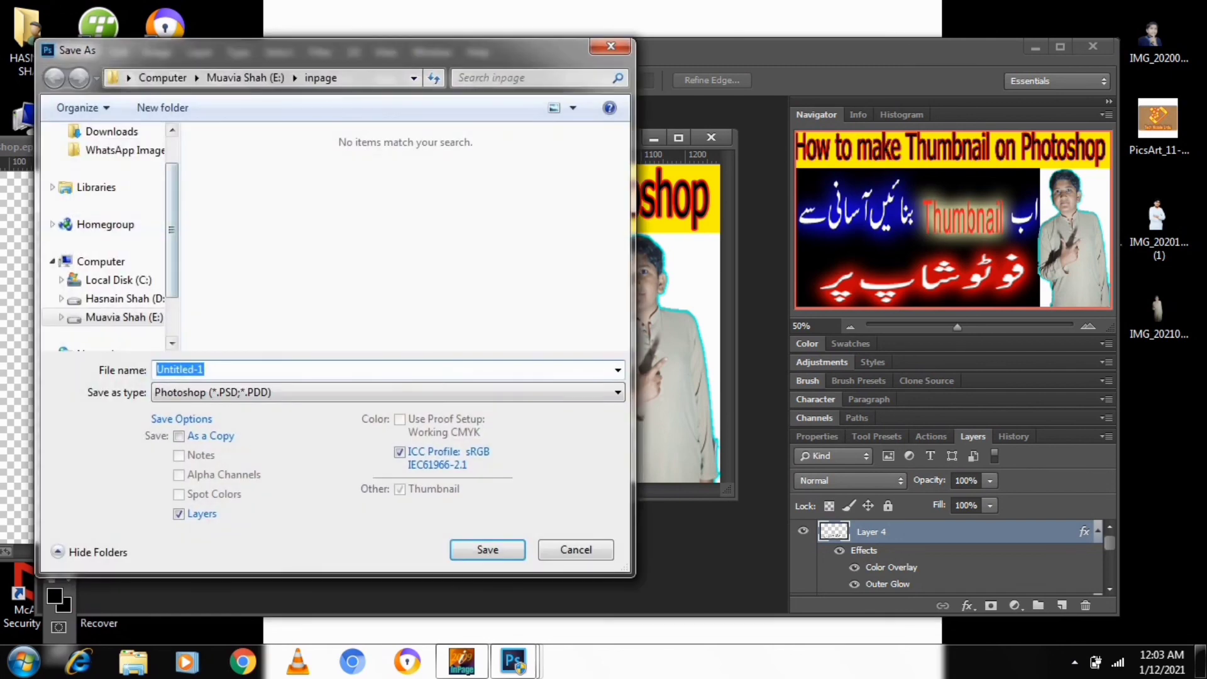
{"action": "left_click", "coordinate": [388, 392]}
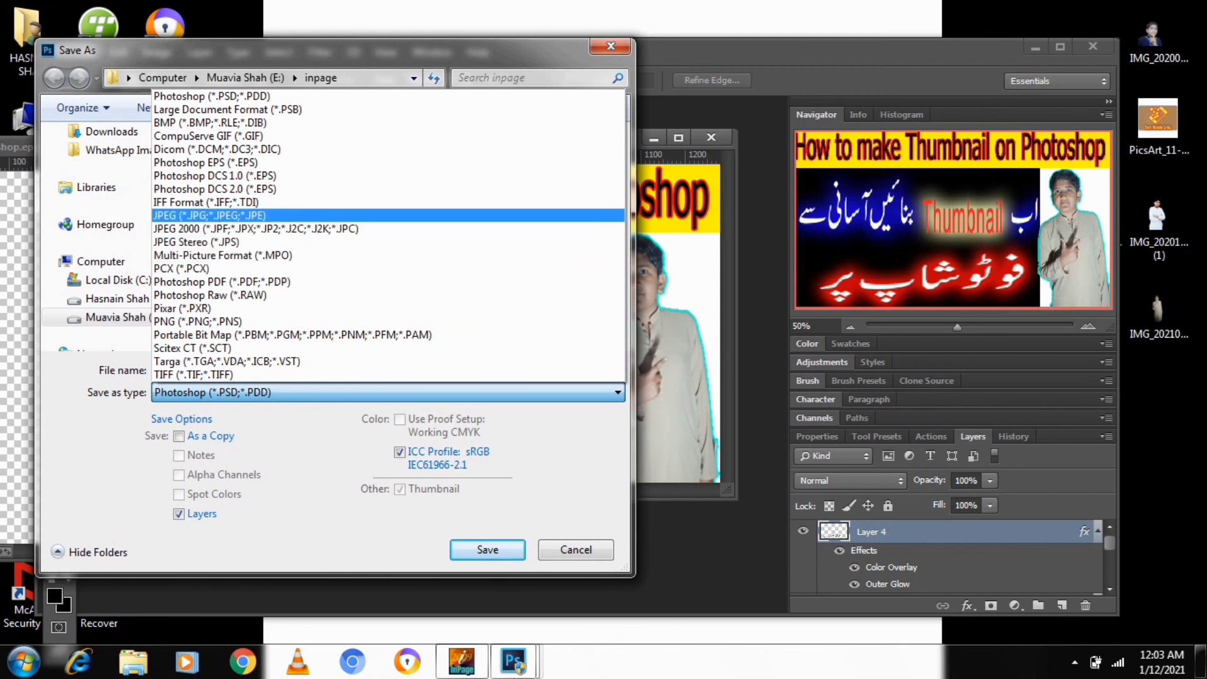
{"action": "left_click", "coordinate": [210, 215]}
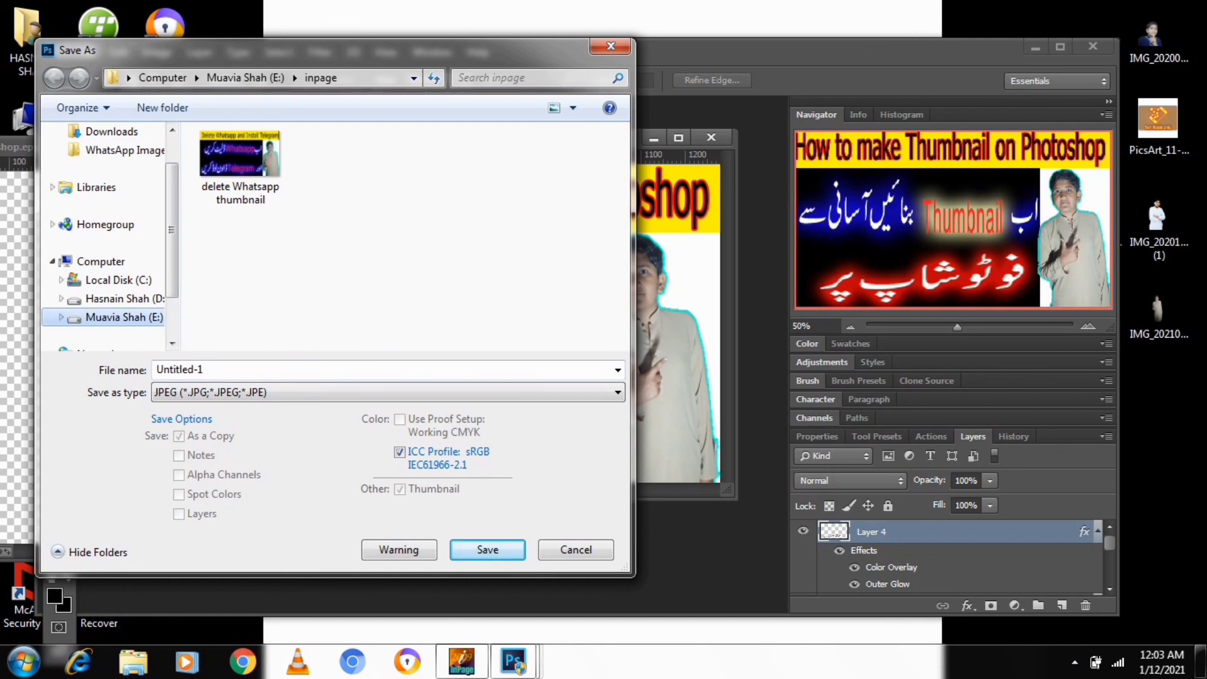
{"action": "key", "text": "Return"}
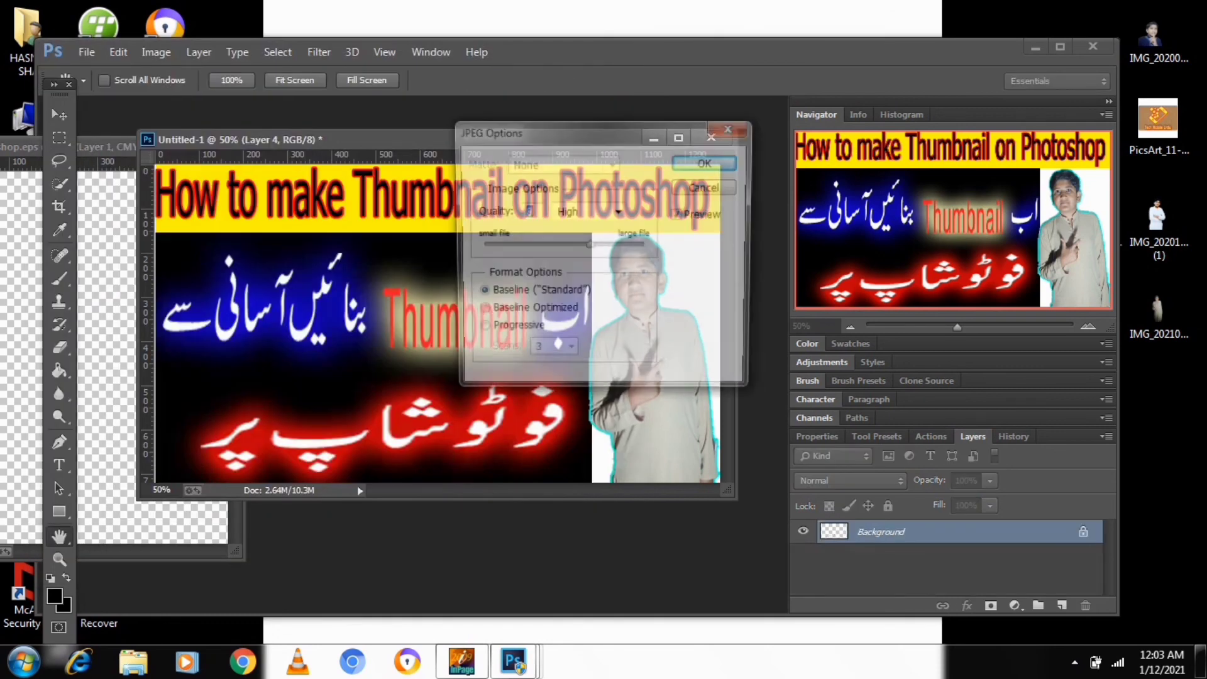
{"action": "key", "text": "Return"}
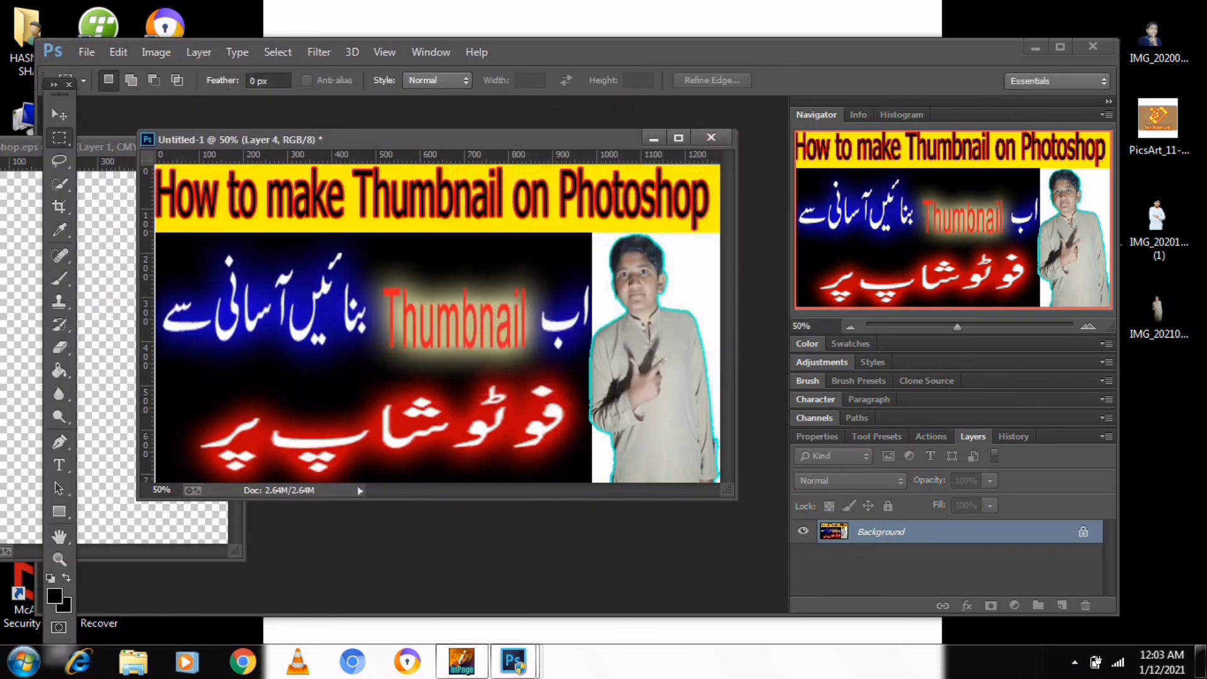